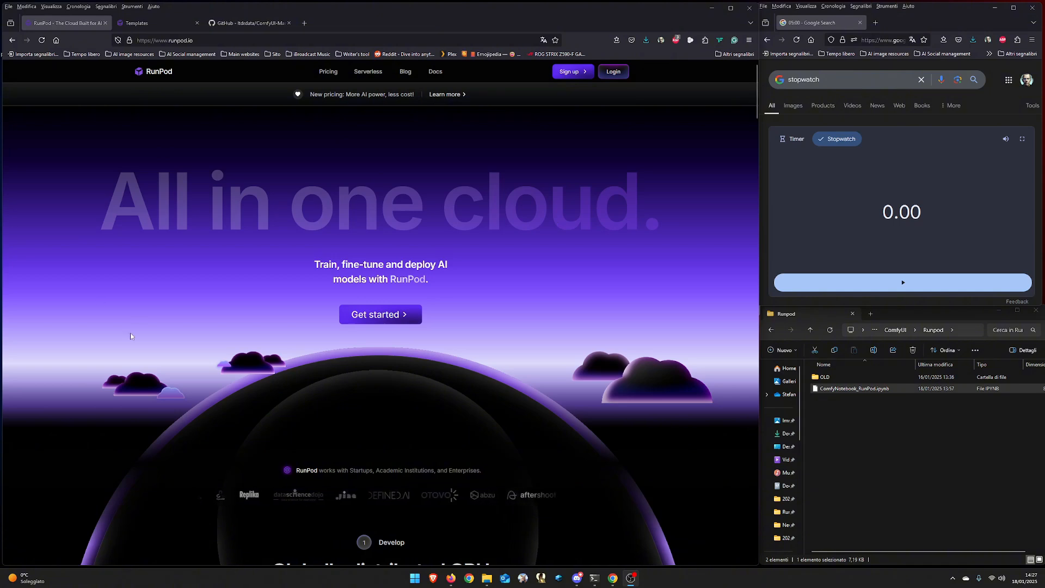
Read the description of the "ComfyUI - Python 3.11 and Pytorch 2.4.0" template among the account's own templates
click(142, 25)
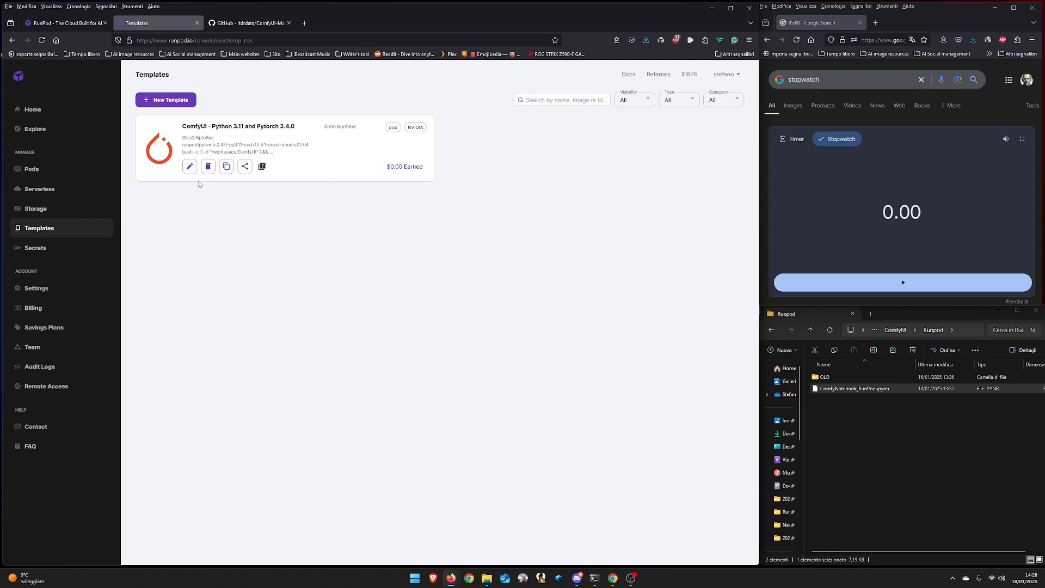
click(261, 166)
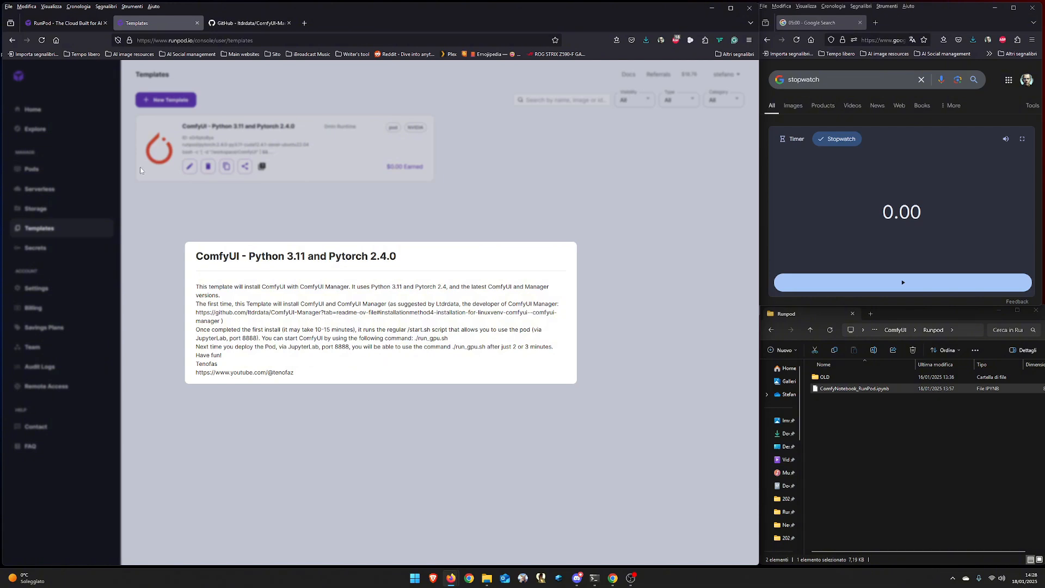
click(430, 213)
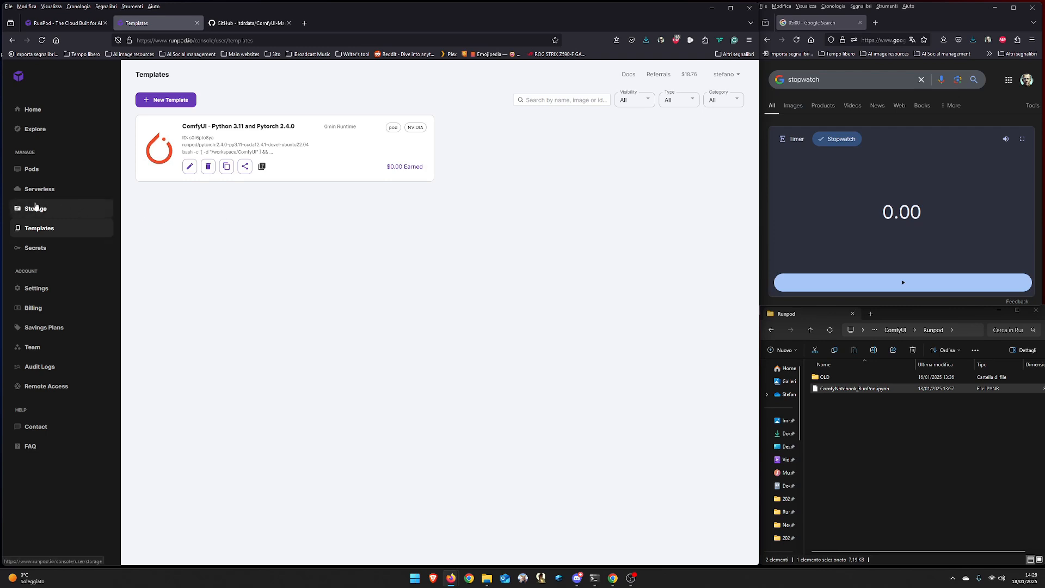
Delete the TestingVolume network volume from storage, entering its name as confirmation
click(35, 210)
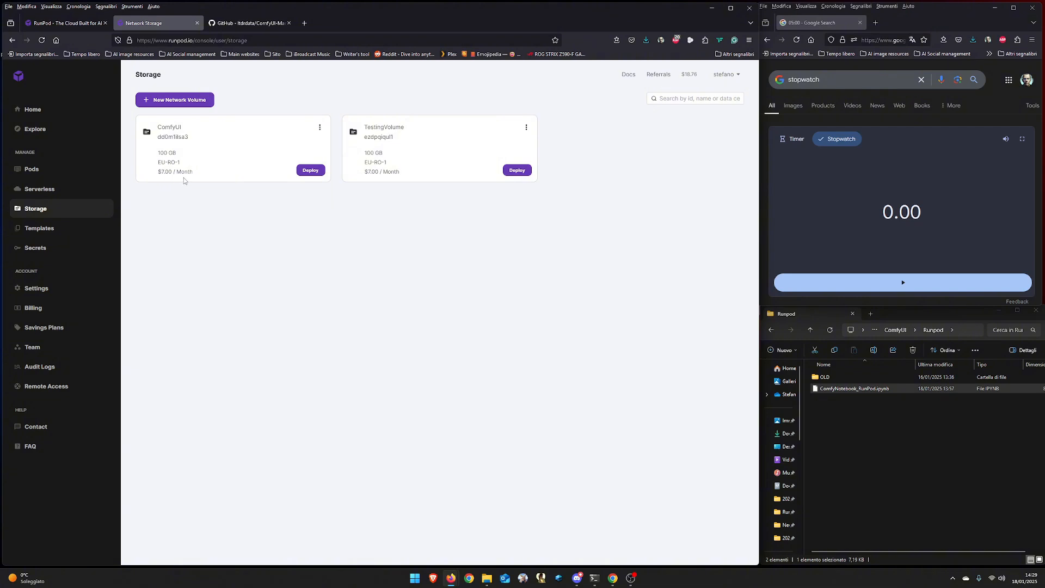
click(526, 129)
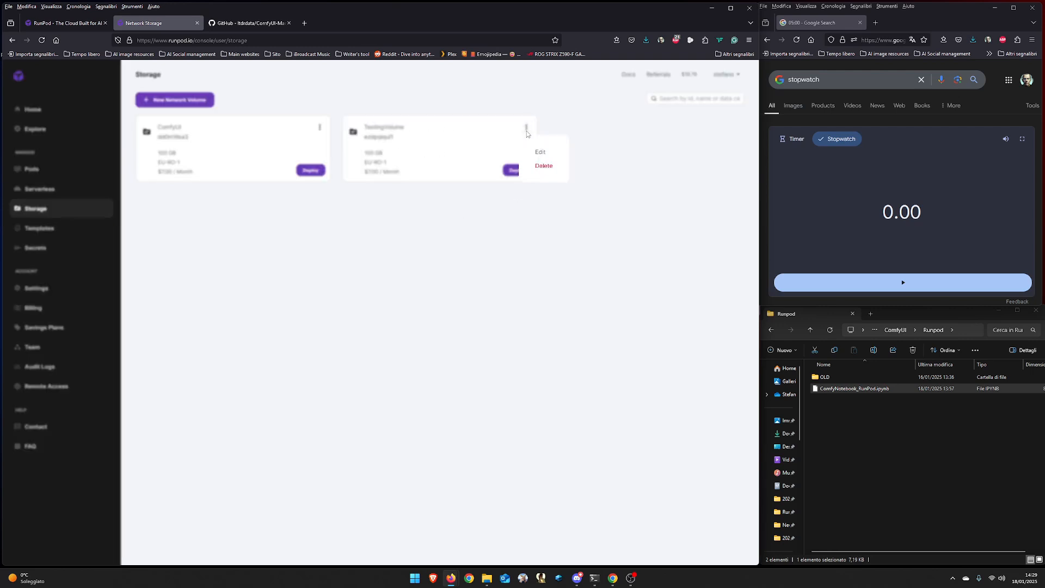
click(543, 166)
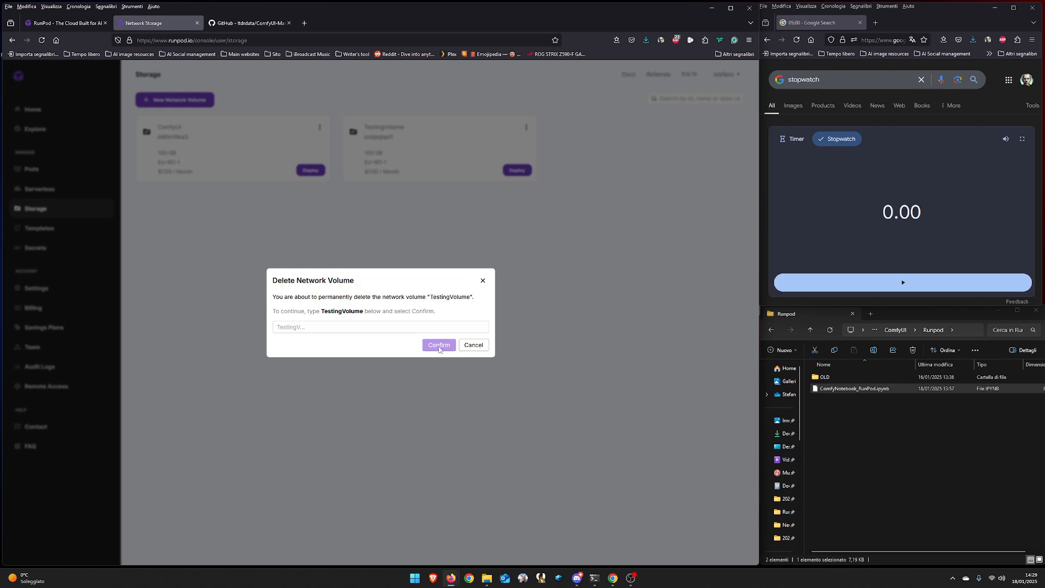
drag(321, 311, 364, 311)
key(ctrl+c)
click(368, 326)
key(ctrl+v)
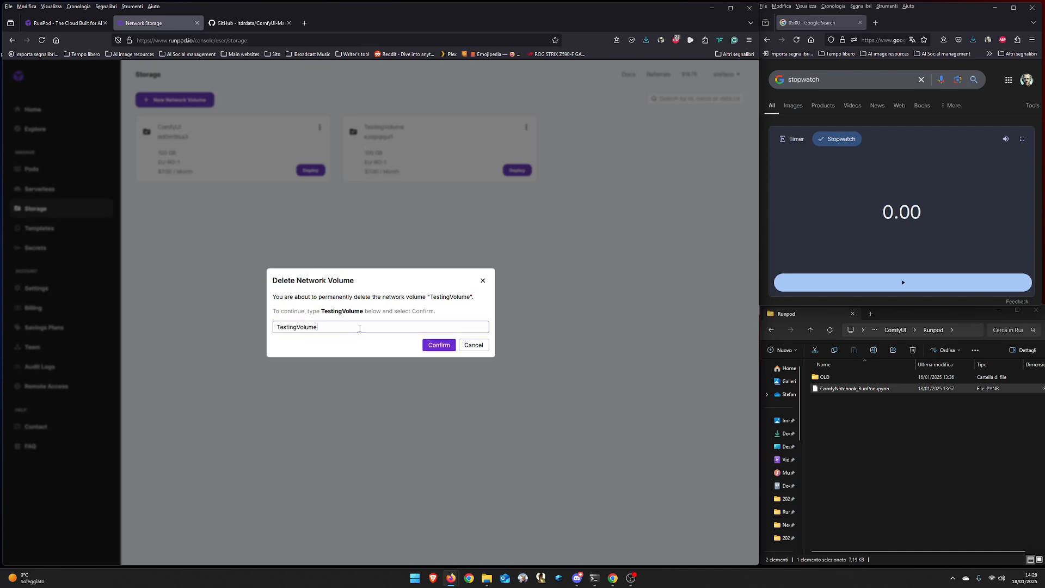
click(436, 345)
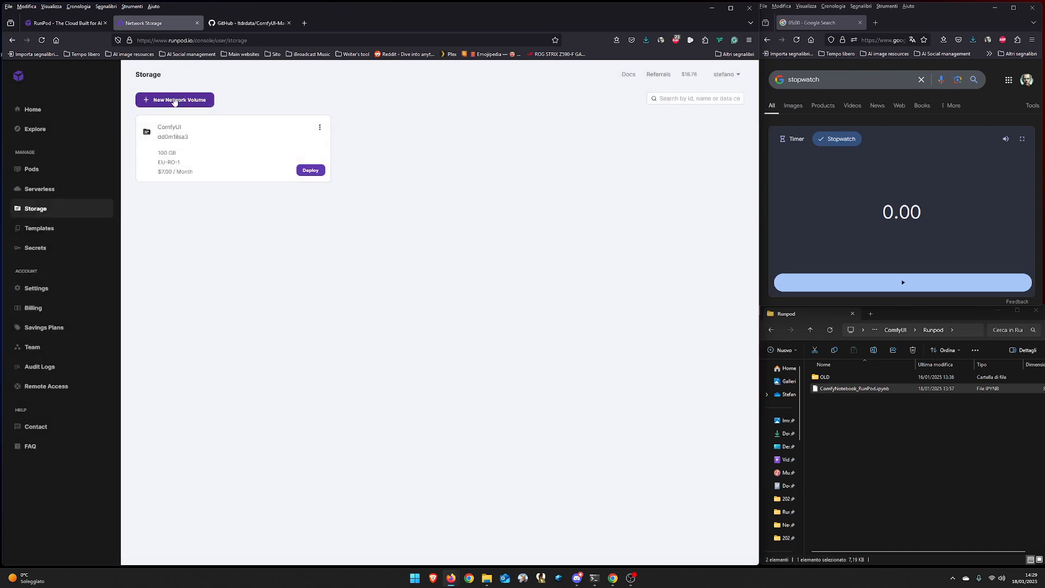
Start a new network volume, compare GPU availability in EU-RO-1 and EU-SE-1, and select the EU-RO-1 data center
click(168, 101)
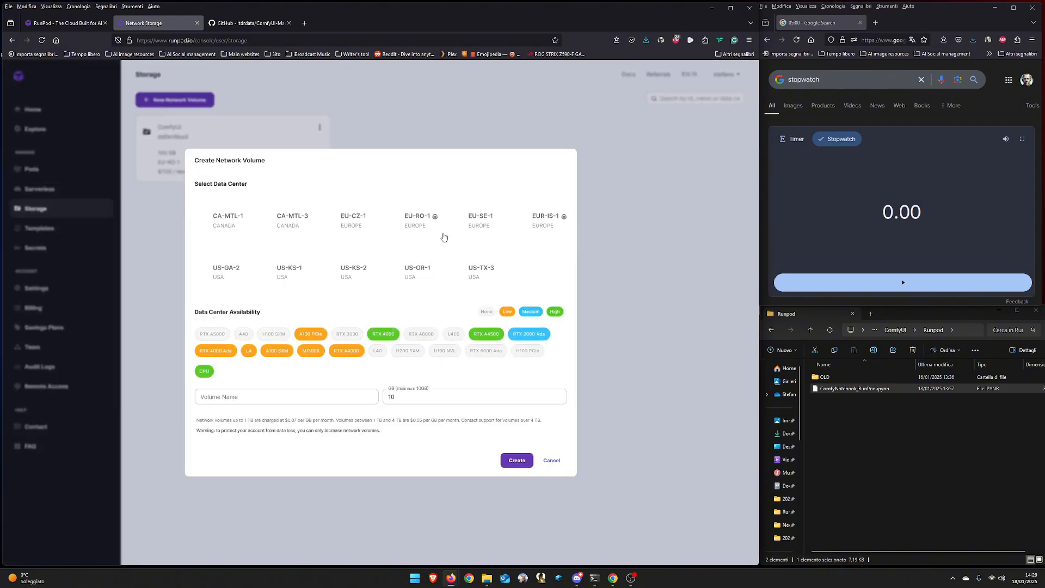
click(416, 225)
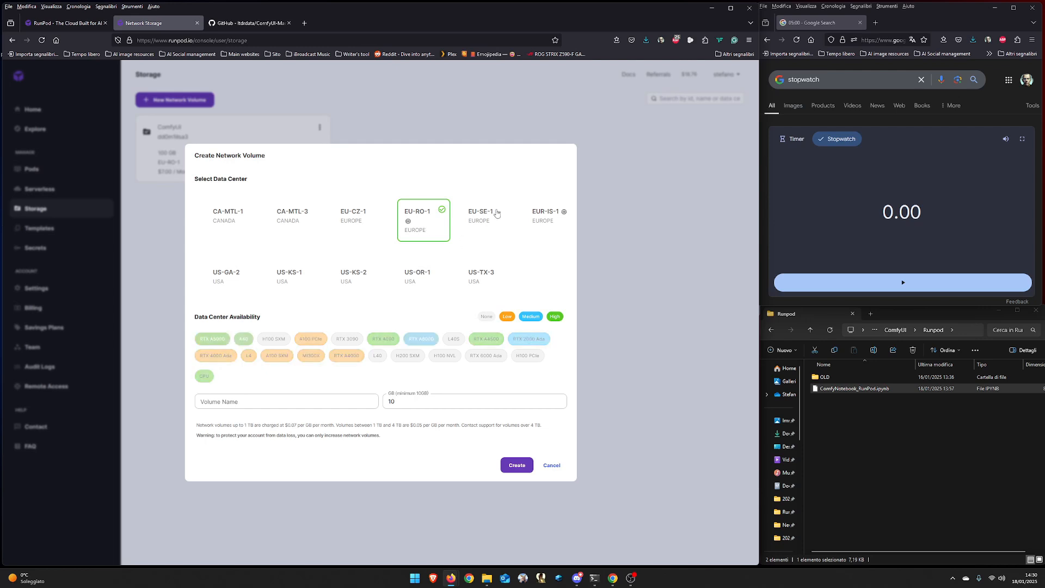
click(477, 225)
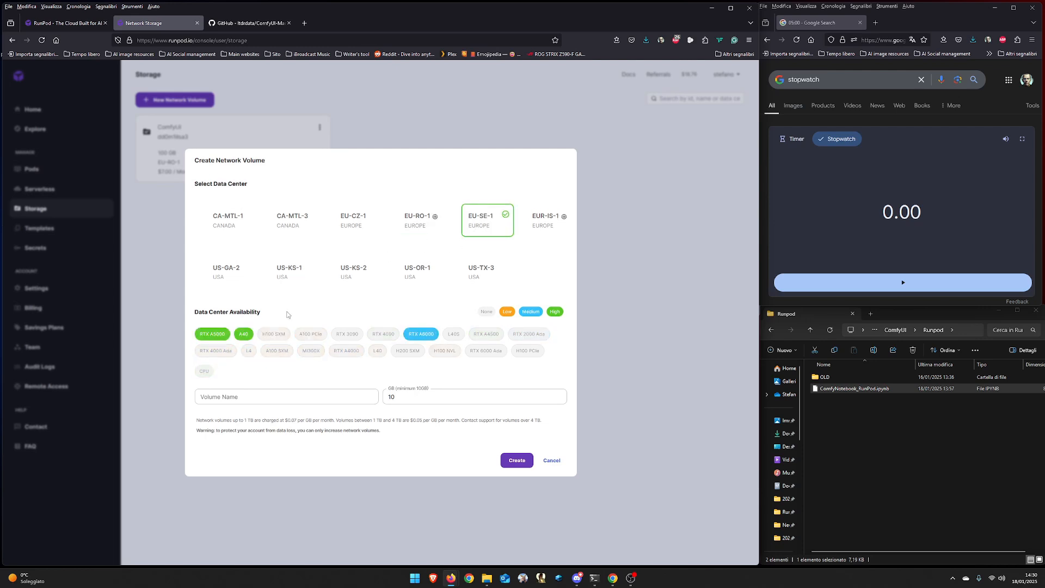
click(415, 221)
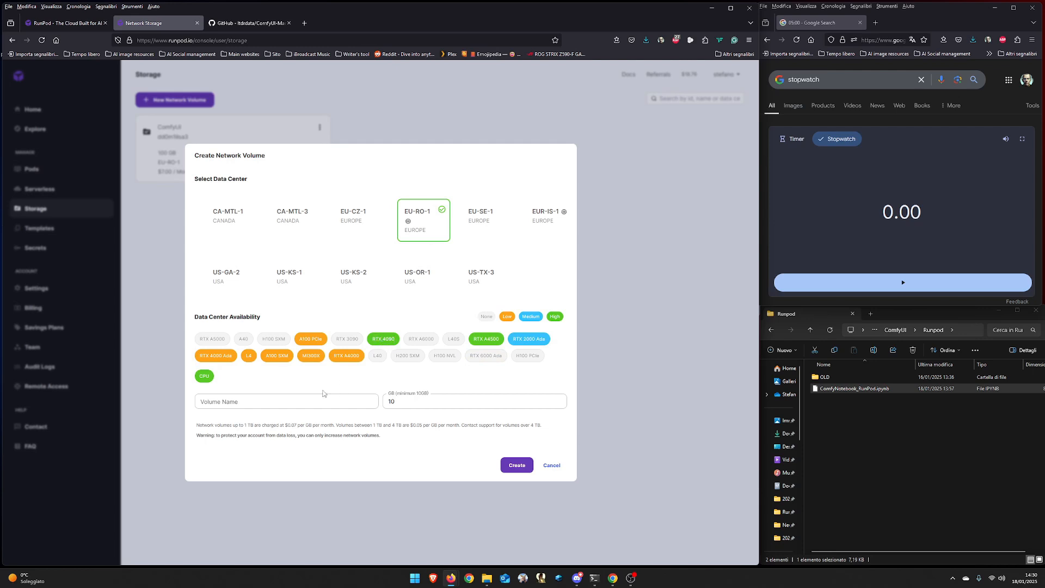
Name the new network volume TestingComfyUI, set its size to 100 GB and create it
click(245, 400)
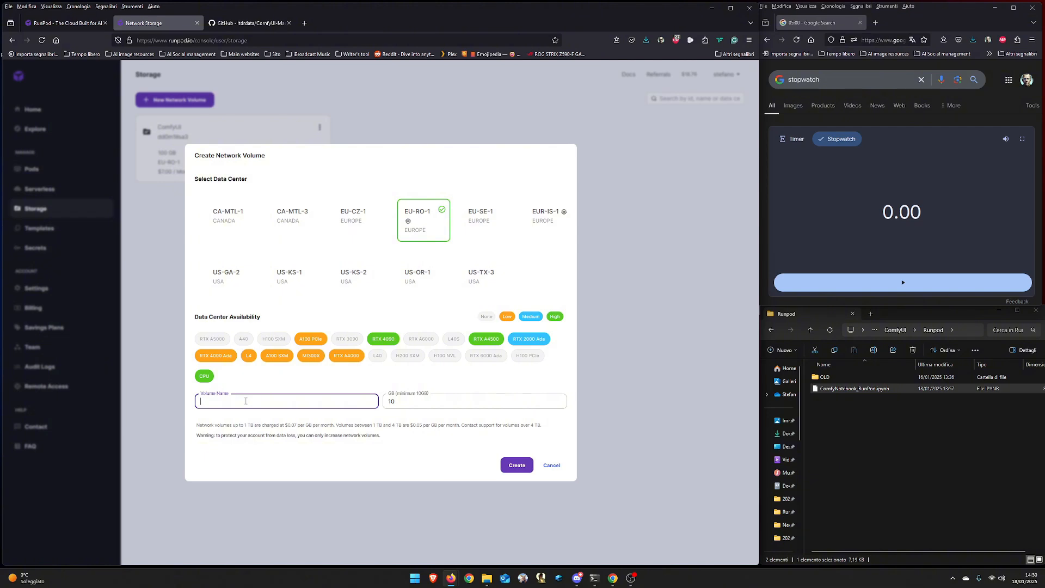
text(TestingComfyUI)
click(423, 402)
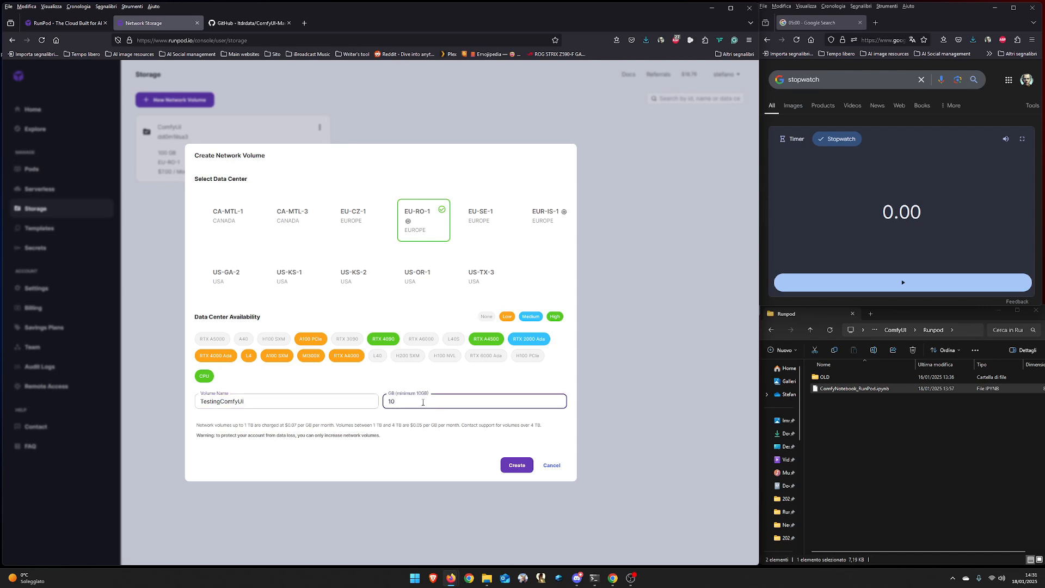
text(0)
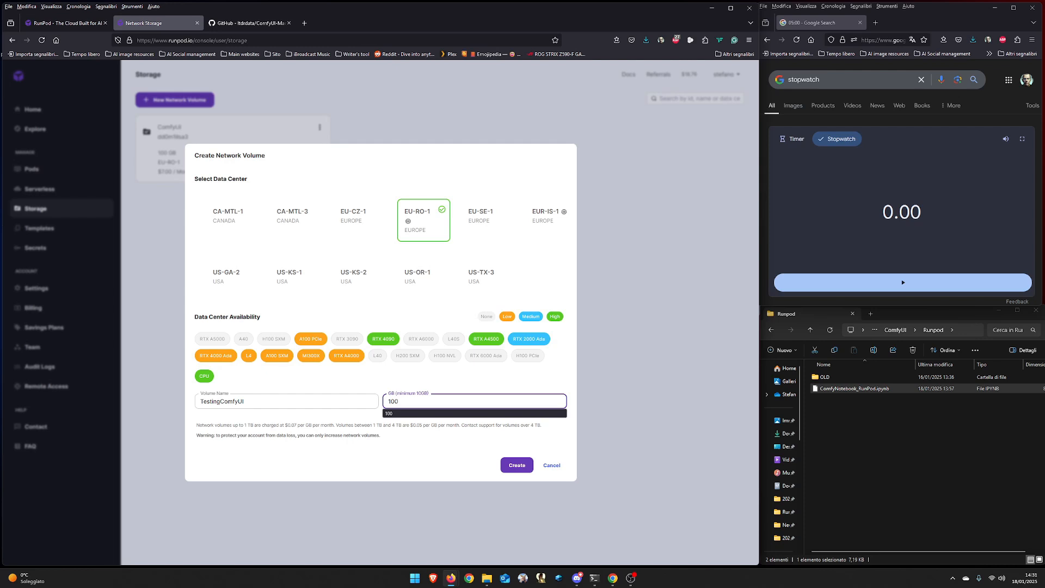
click(516, 465)
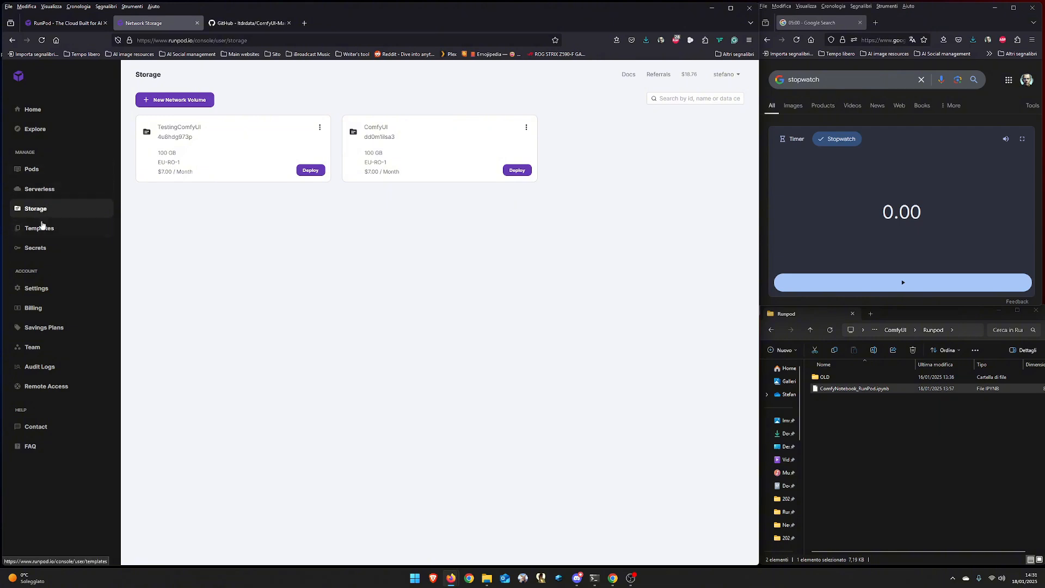
Search the public RunPod templates for "comfyui" and open "ComfyUI - Python 3.11 and Pytorch 2.4.0"
click(30, 135)
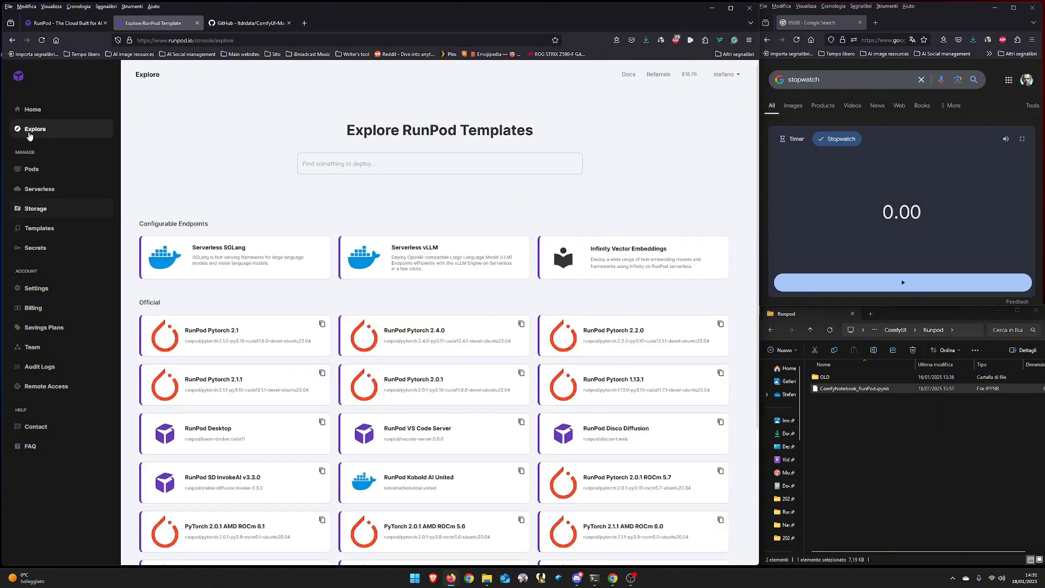
click(340, 162)
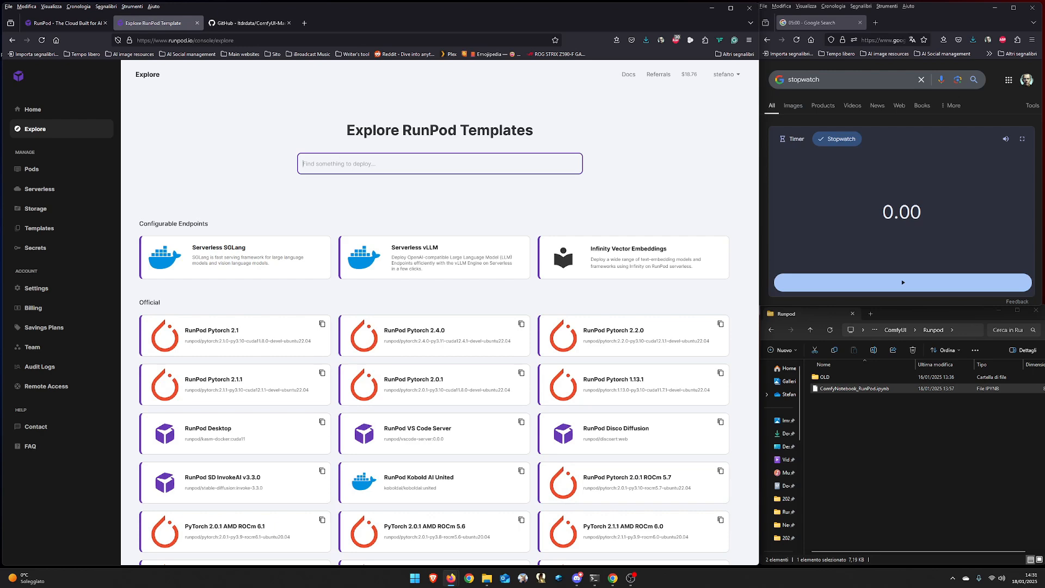
text(comfyu)
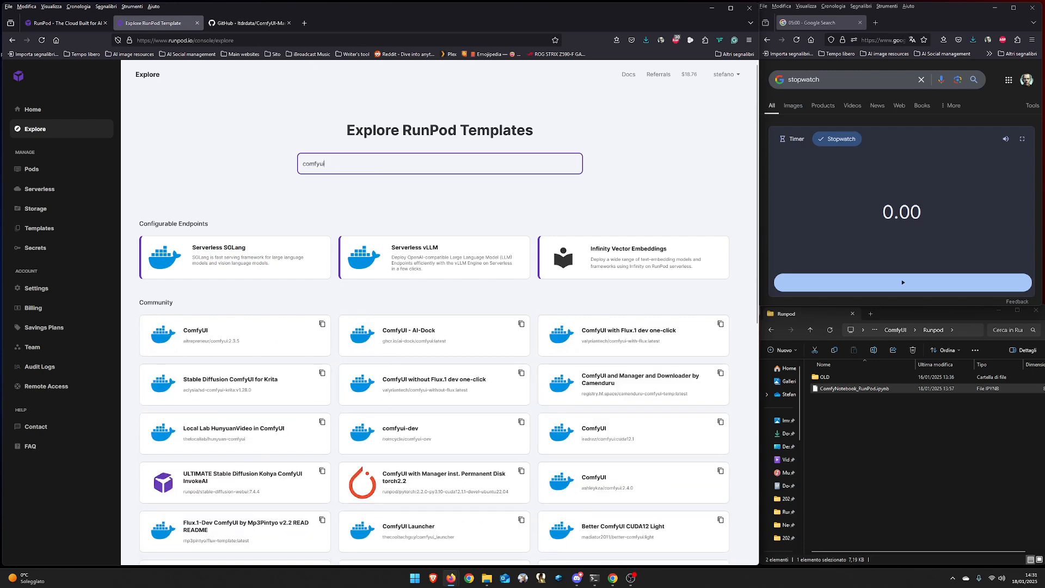
text(i)
scroll(420, 222, down, 3)
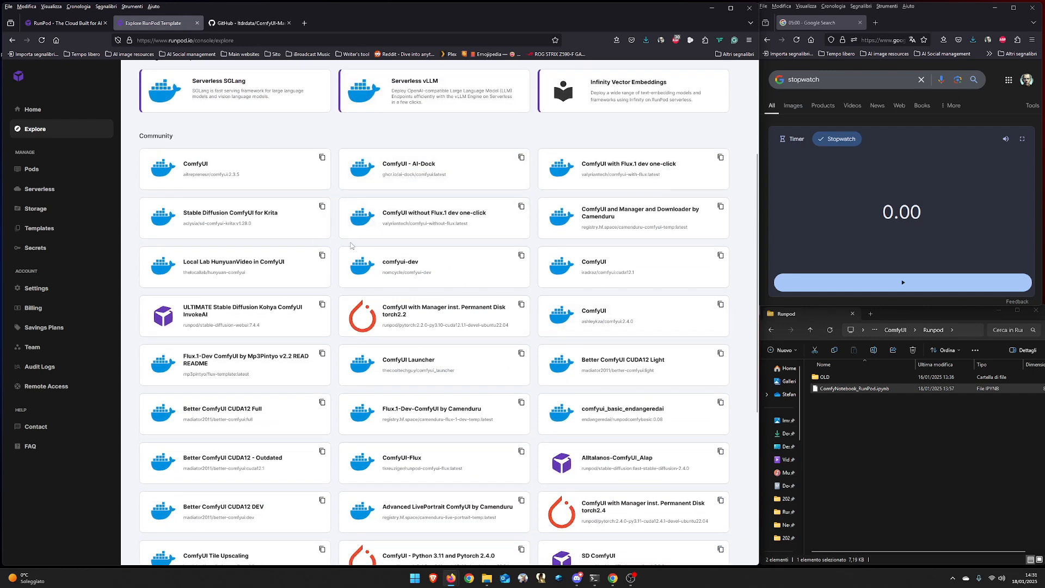
scroll(418, 221, down, 3)
scroll(415, 201, down, 2)
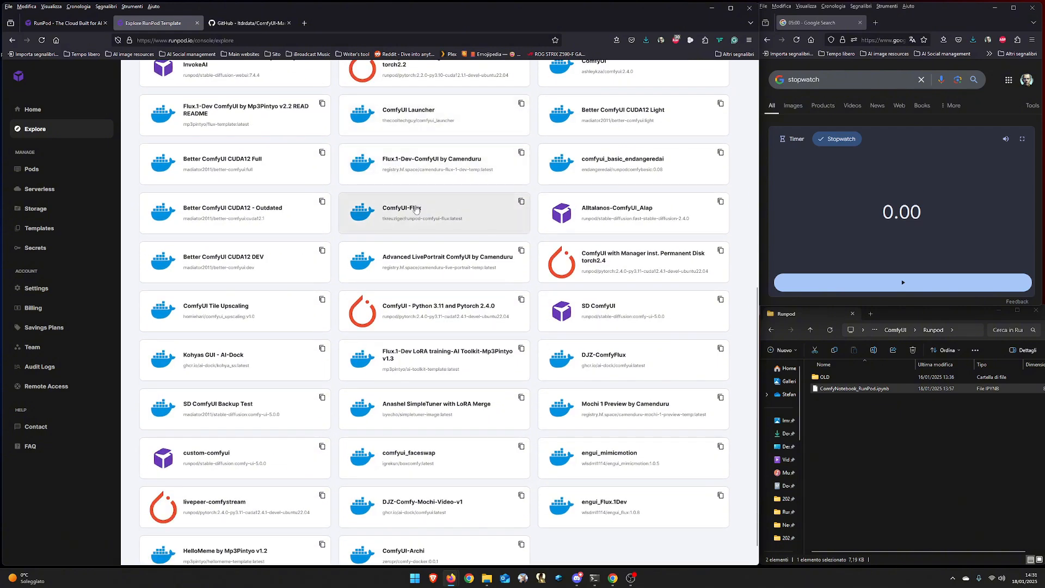
scroll(413, 210, down, 1)
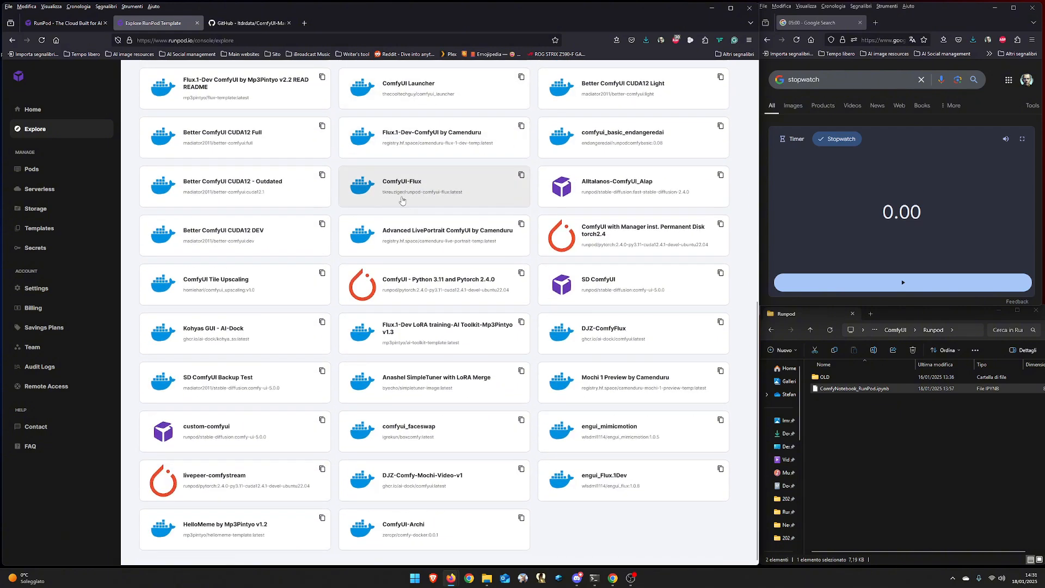
click(414, 278)
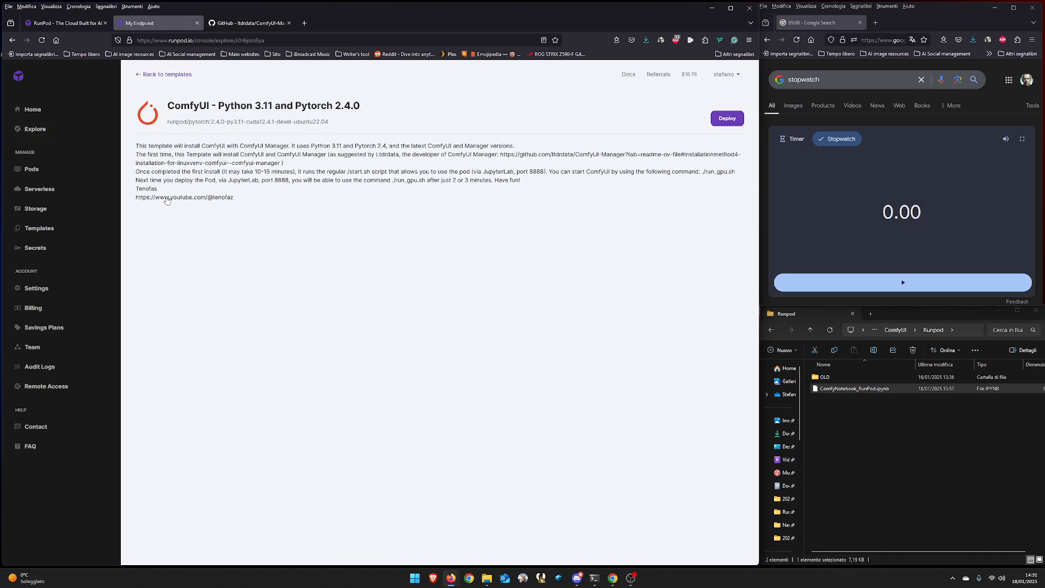
Start a GPU pod deployment from this template and attach the TestingComfyUI network volume
click(728, 119)
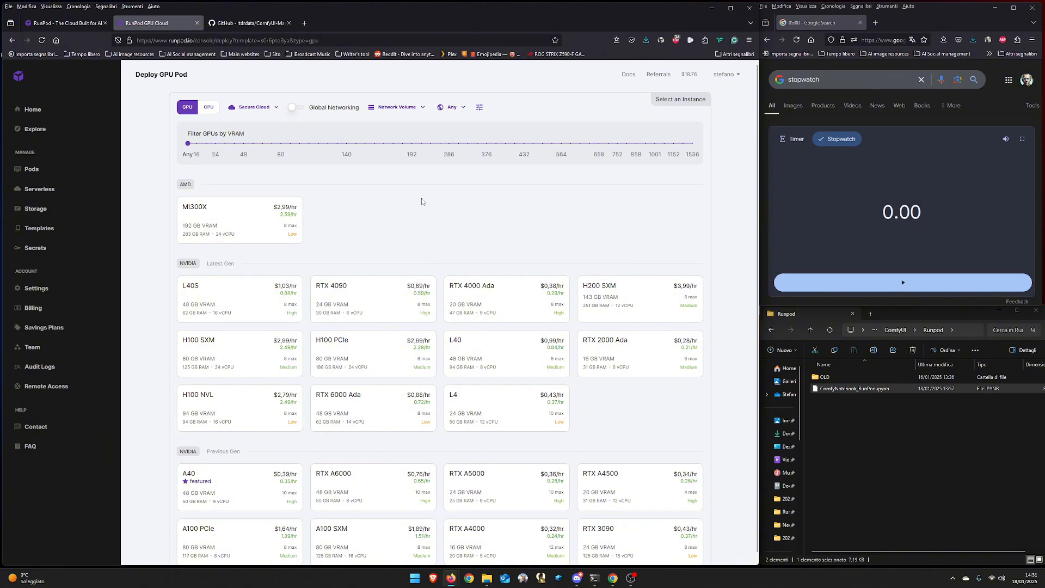
click(405, 108)
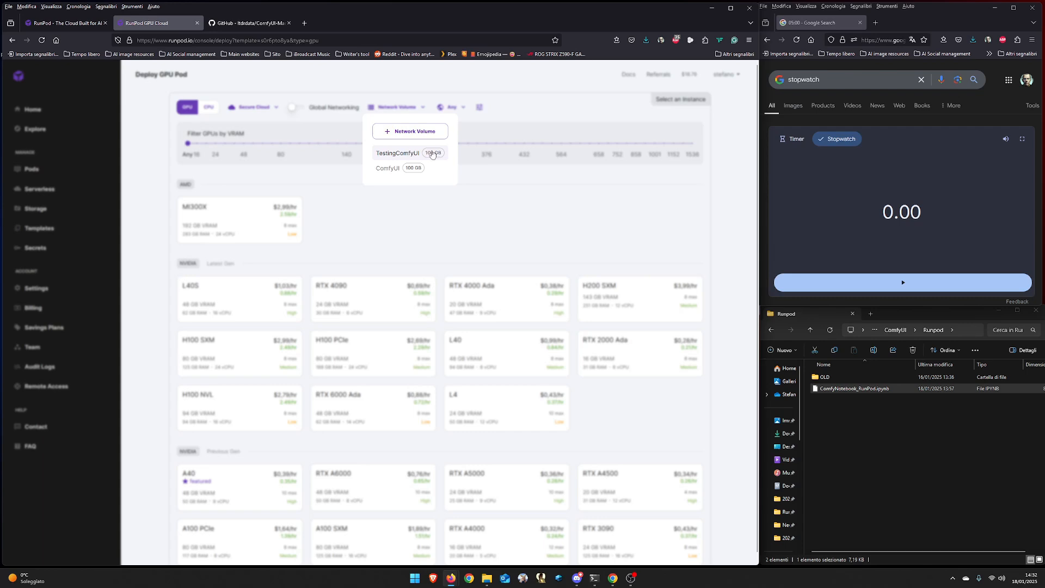
click(392, 154)
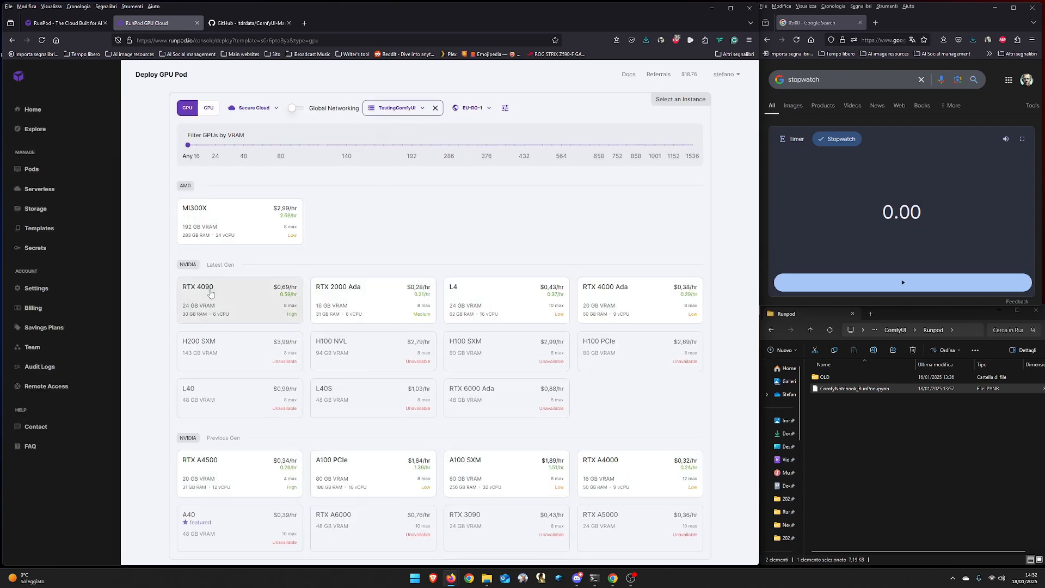
Choose the RTX 4090 as the GPU for the pod
click(211, 294)
scroll(234, 164, up, 3)
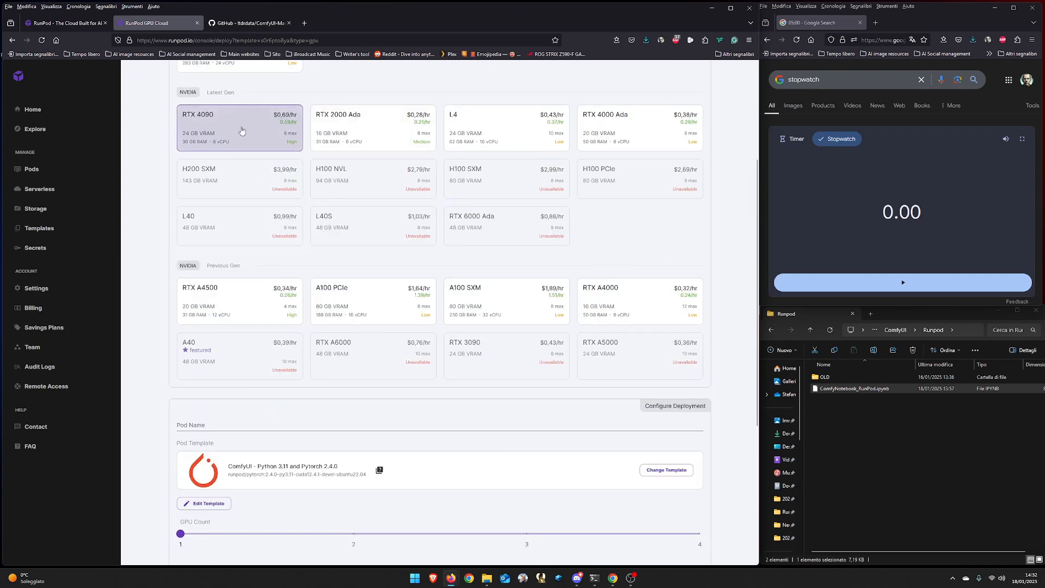
mouse_move(284, 125)
scroll(243, 135, up, 2)
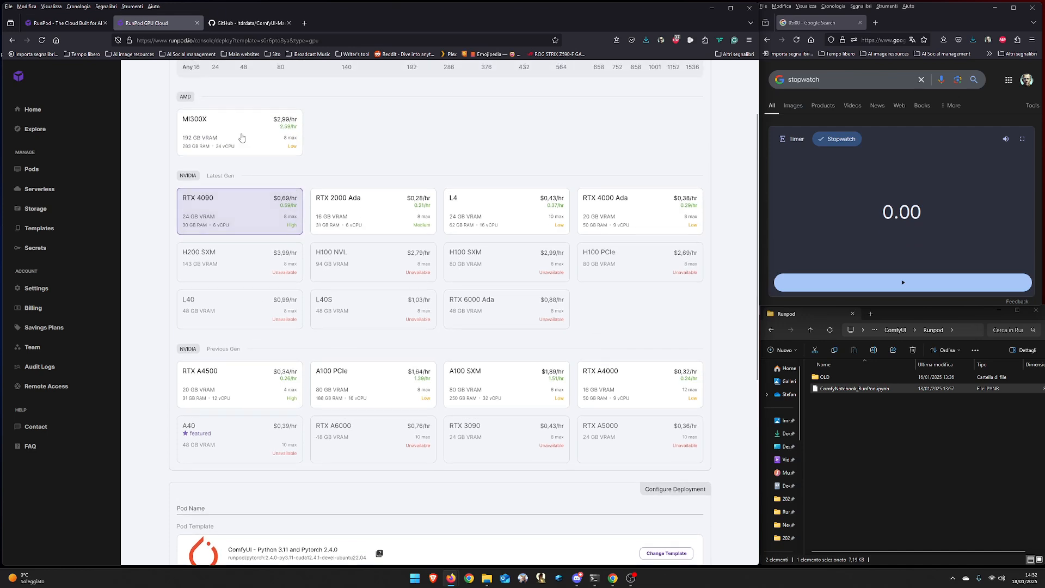
click(240, 220)
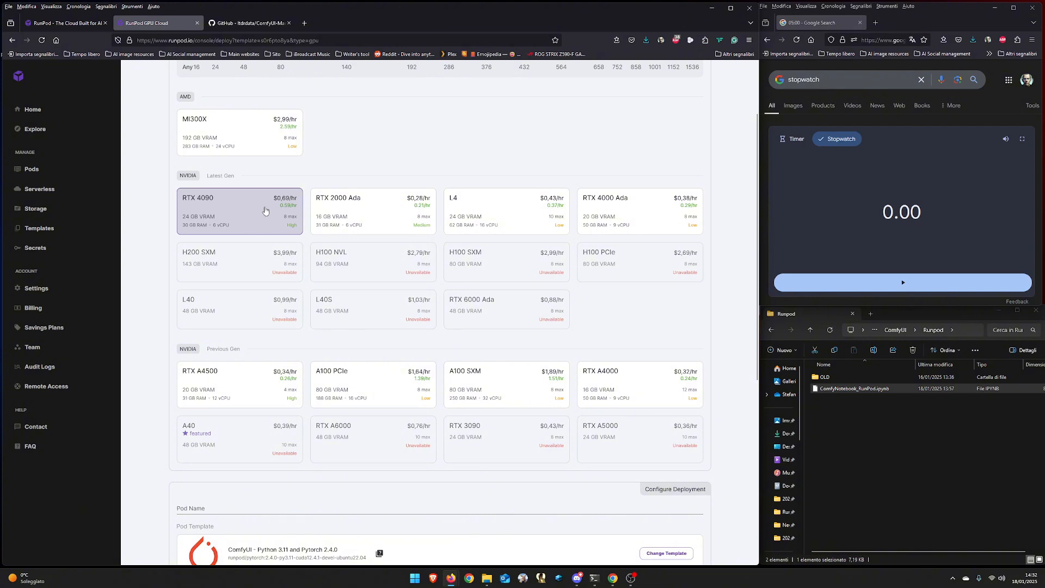
click(242, 209)
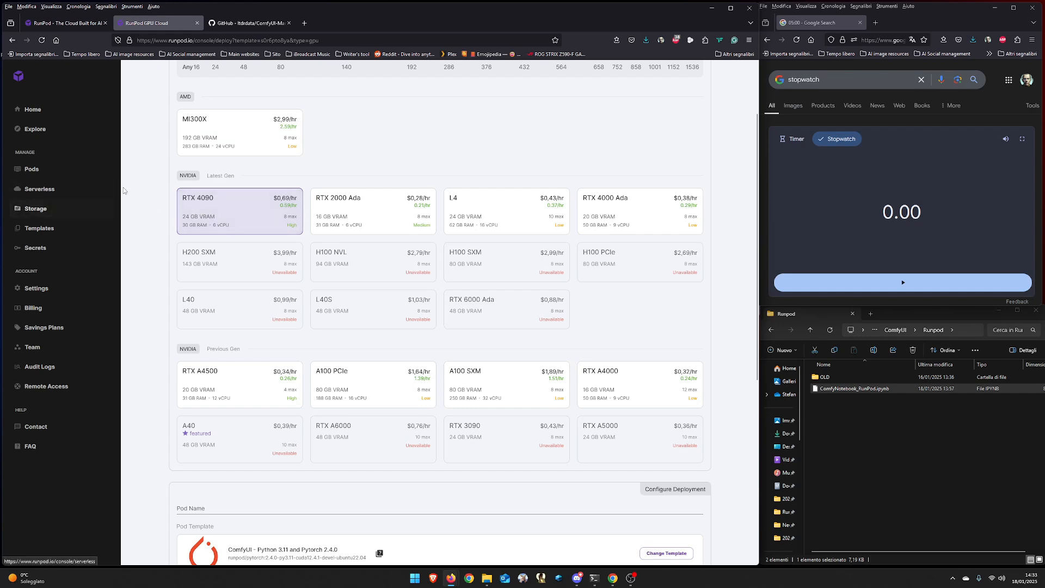
Review the pod template's description and its override settings, including start command, container disk and exposed ports, without changing them
scroll(123, 188, down, 5)
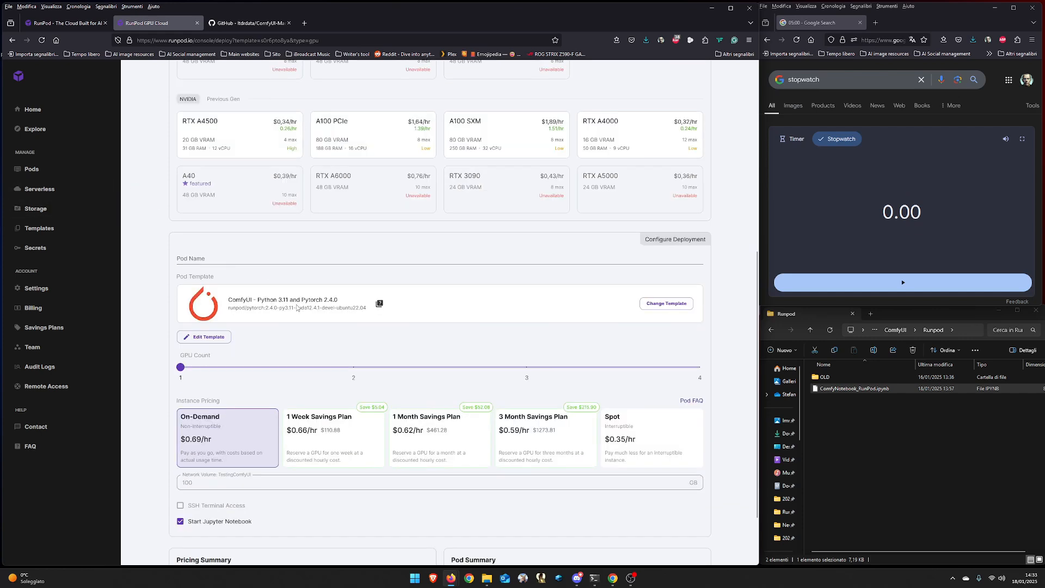
click(380, 303)
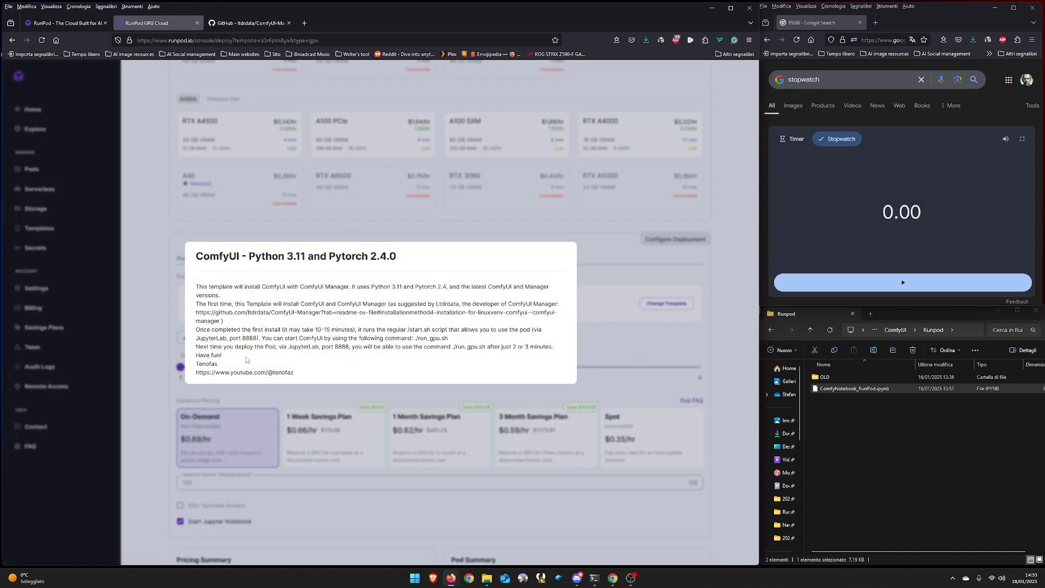
click(627, 350)
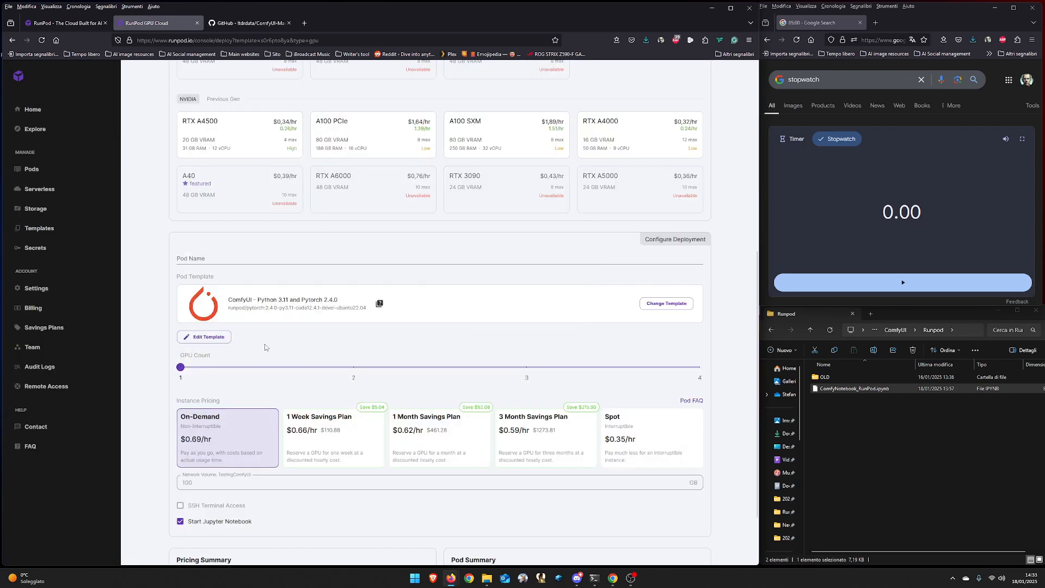
click(213, 339)
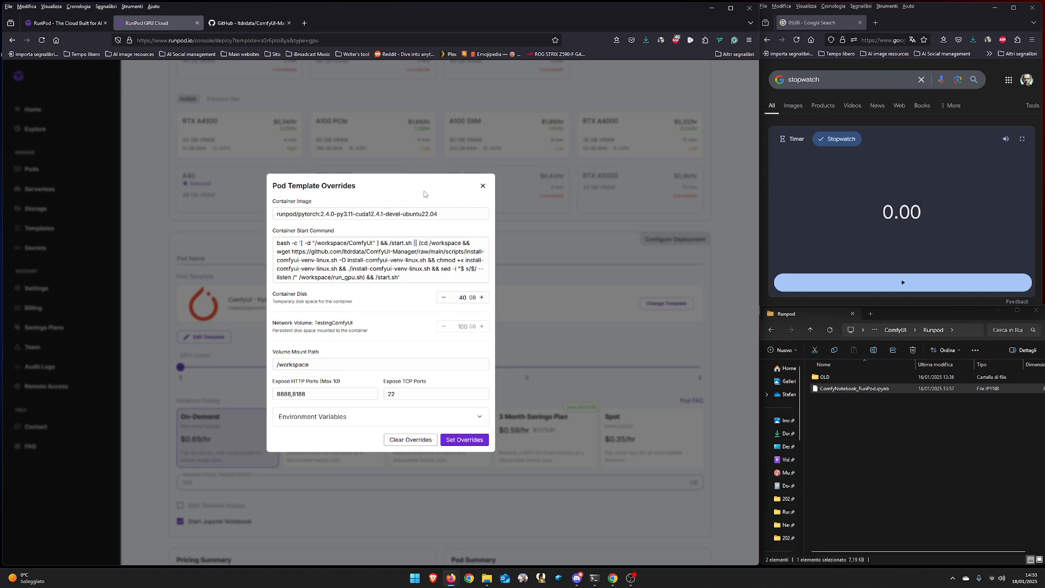
click(482, 187)
scroll(298, 331, down, 3)
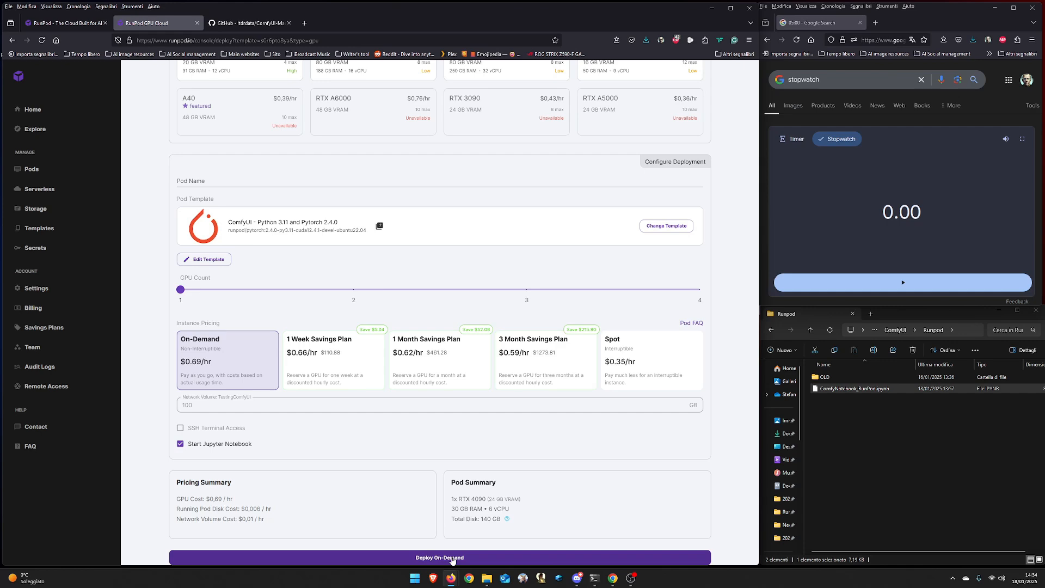
Review the selected instance and data center, deploy the pod with on-demand pricing, and start the stopwatch
scroll(381, 160, up, 8)
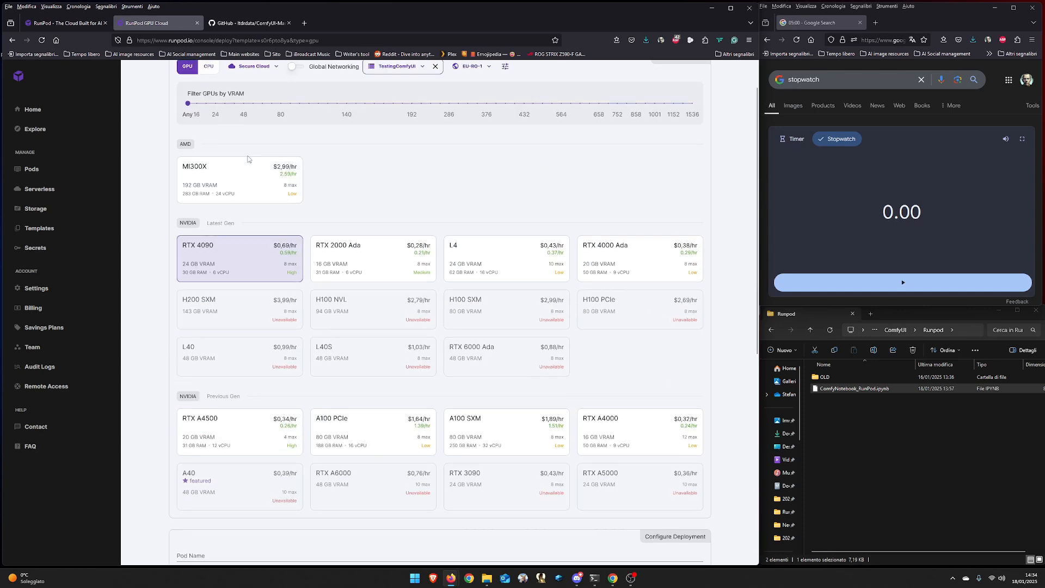
scroll(451, 169, up, 1)
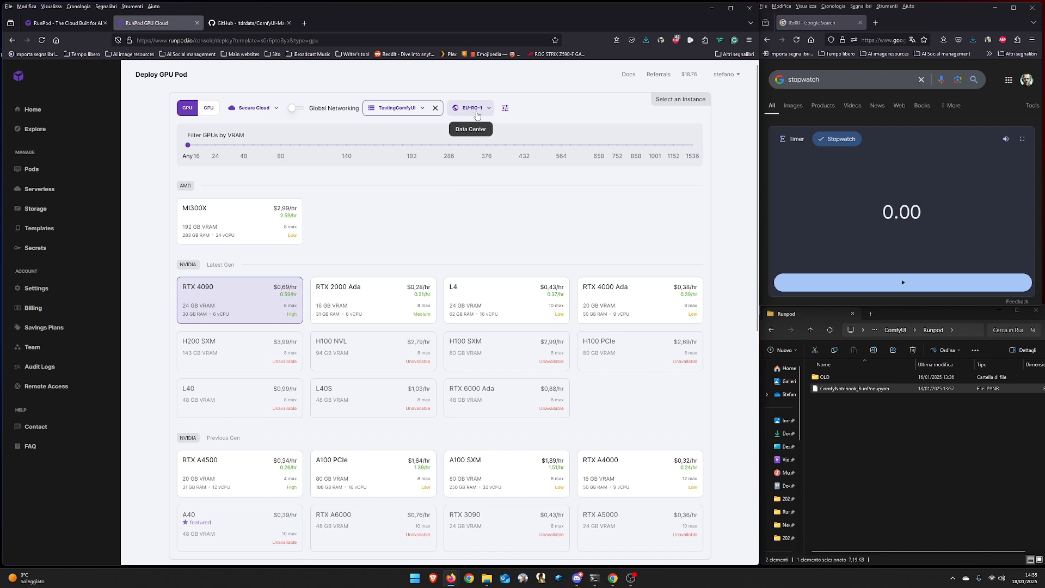
scroll(470, 212, down, 8)
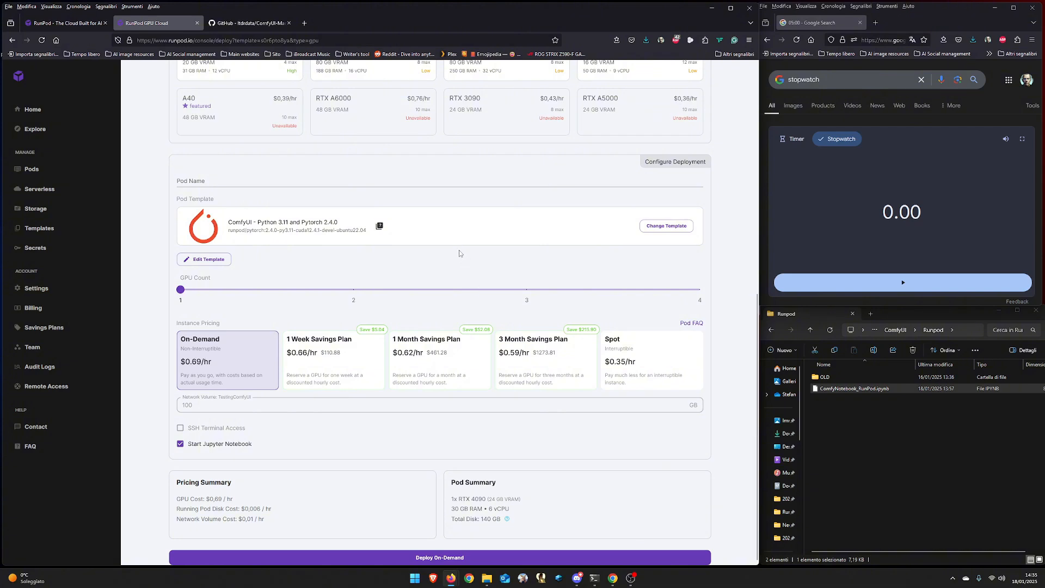
click(455, 560)
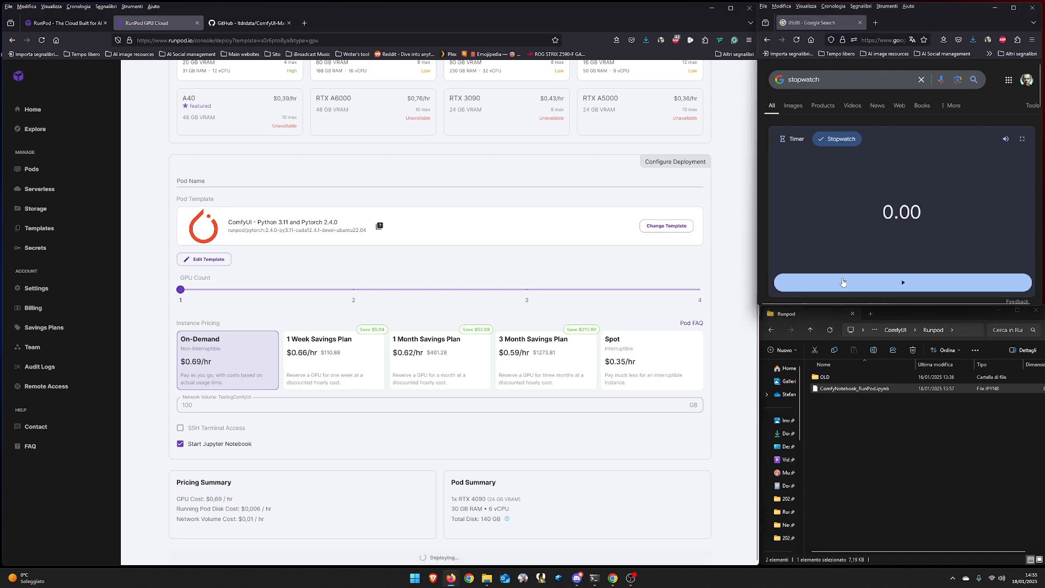
click(780, 289)
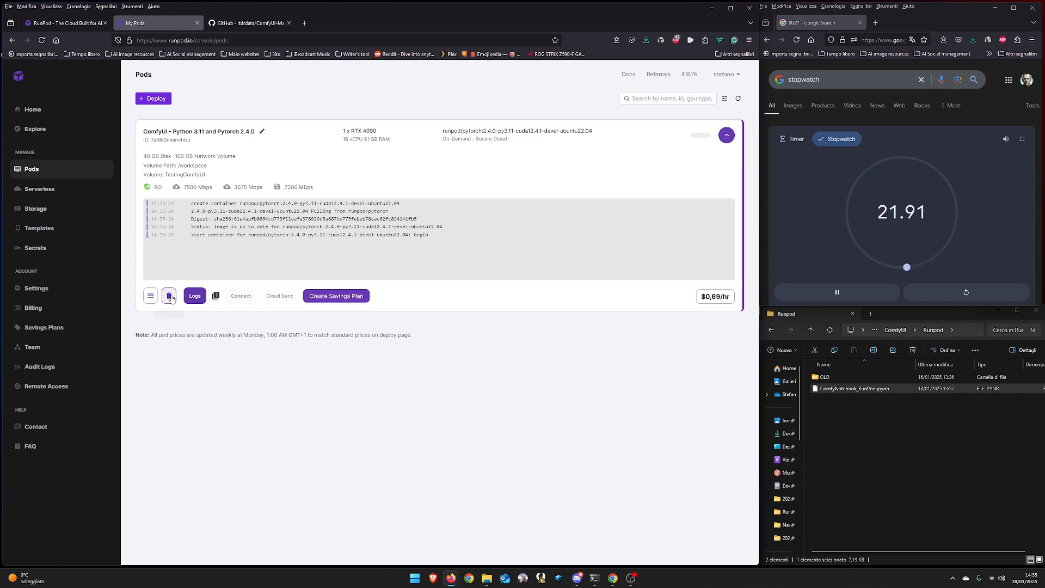
Check the pod's container logs until its start script finishes, and open the pod's connection options
click(202, 301)
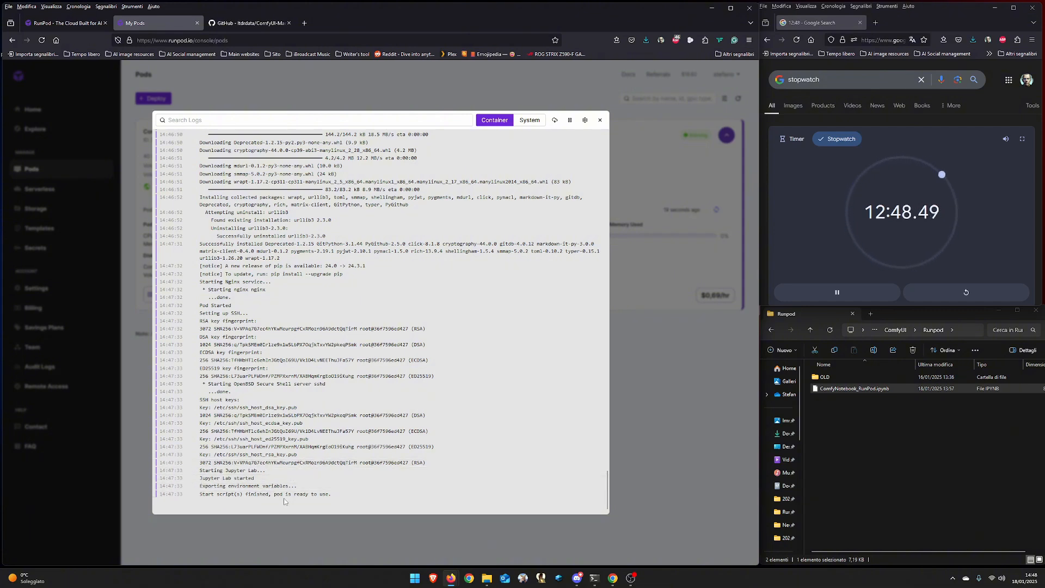
click(600, 120)
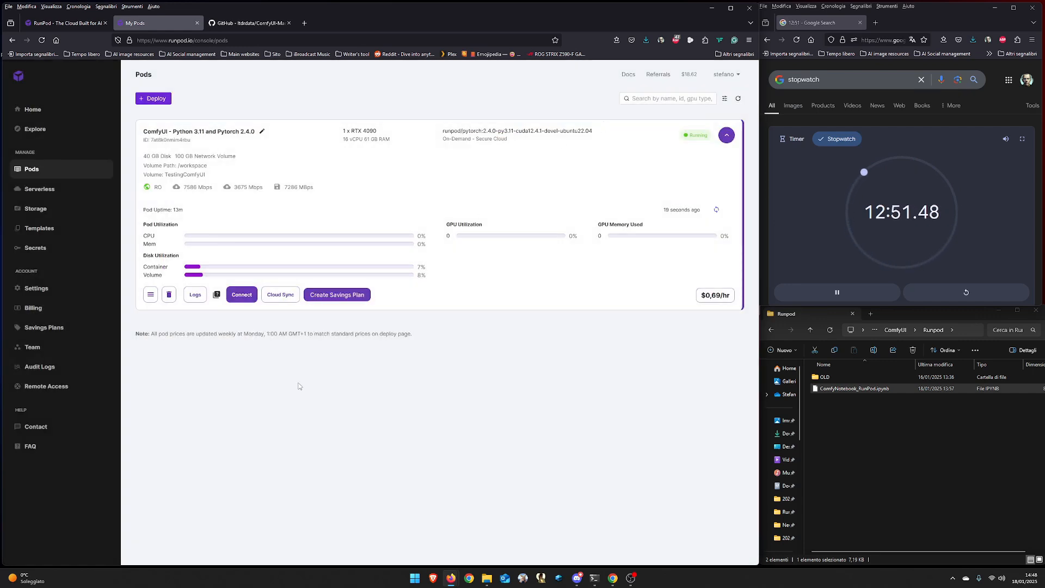
click(242, 294)
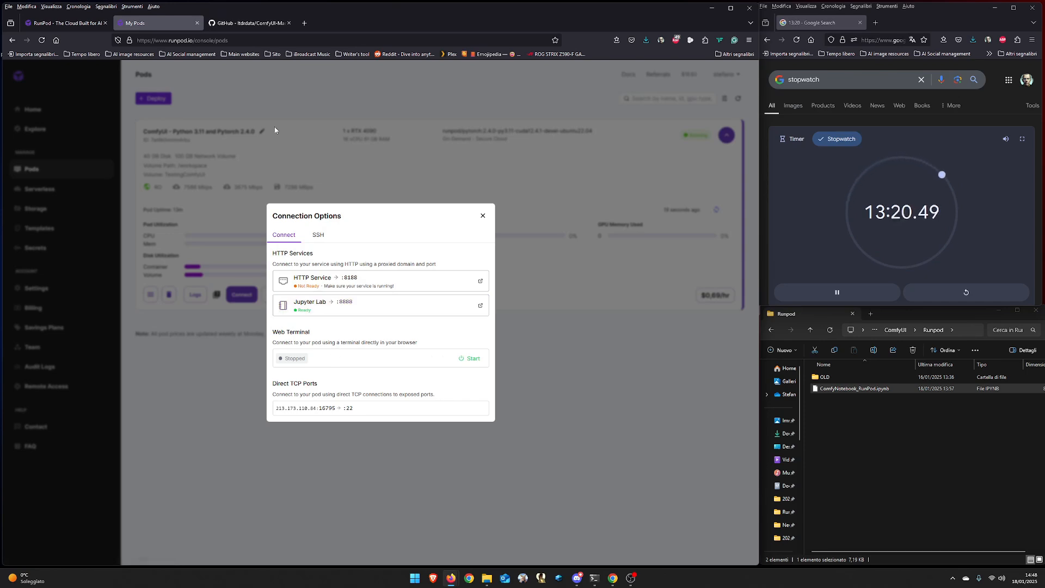
Examine the ComfyUI-Manager README on GitHub, especially installation method 4 for Linux with a venv and the installation precautions
click(246, 23)
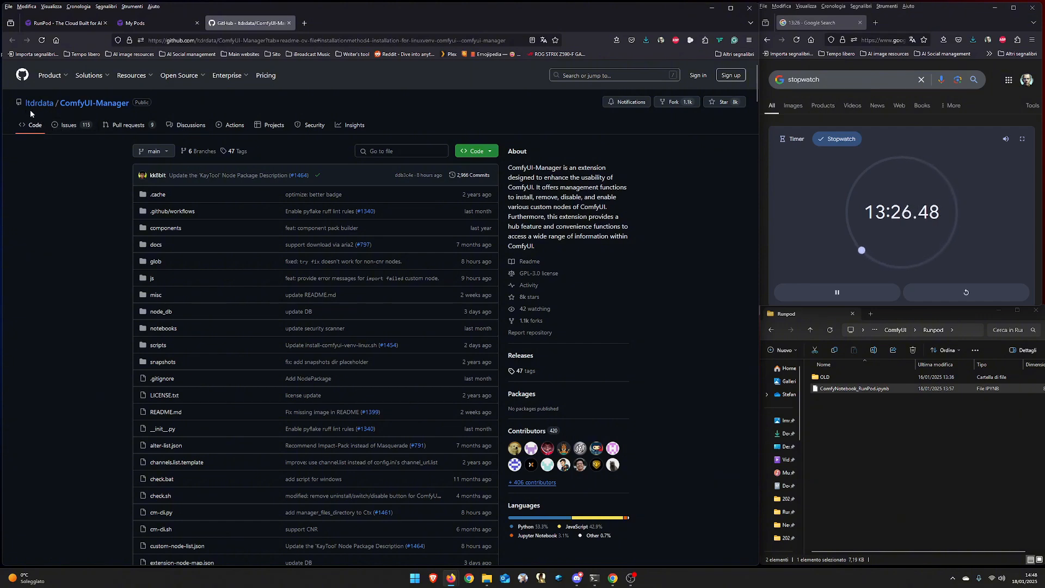
scroll(116, 246, down, 7)
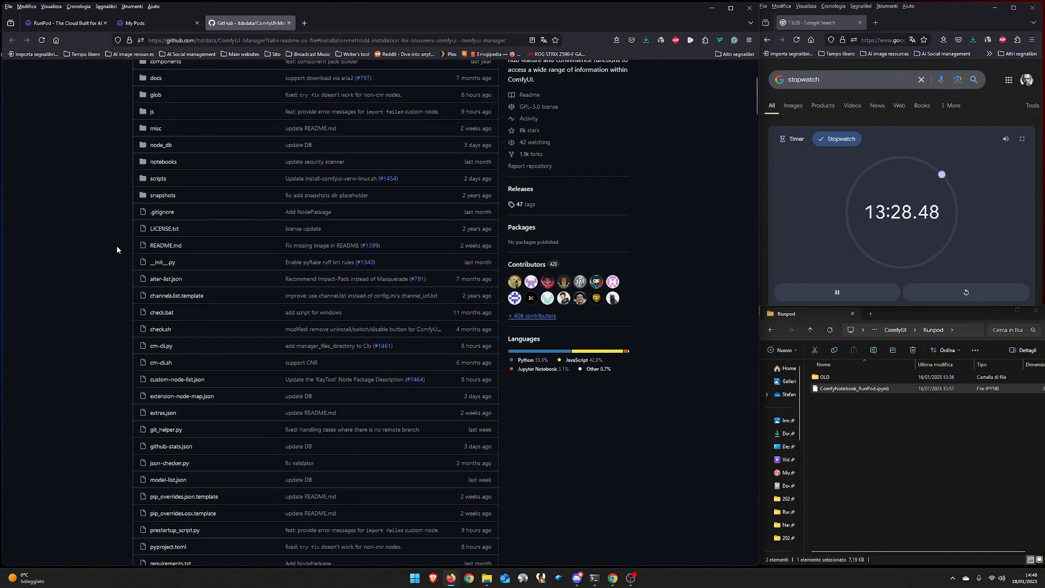
scroll(114, 249, down, 5)
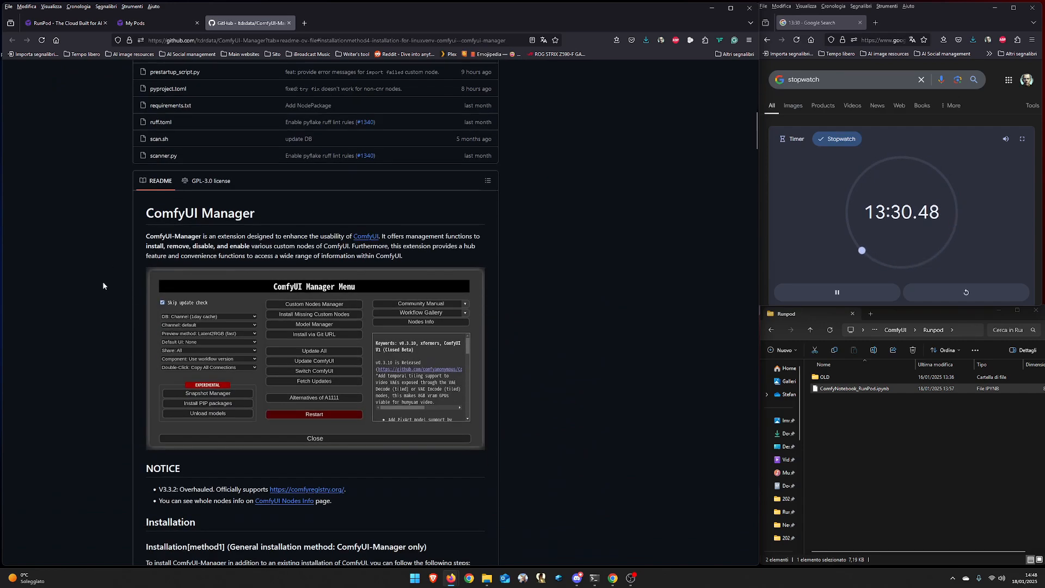
scroll(109, 228, down, 3)
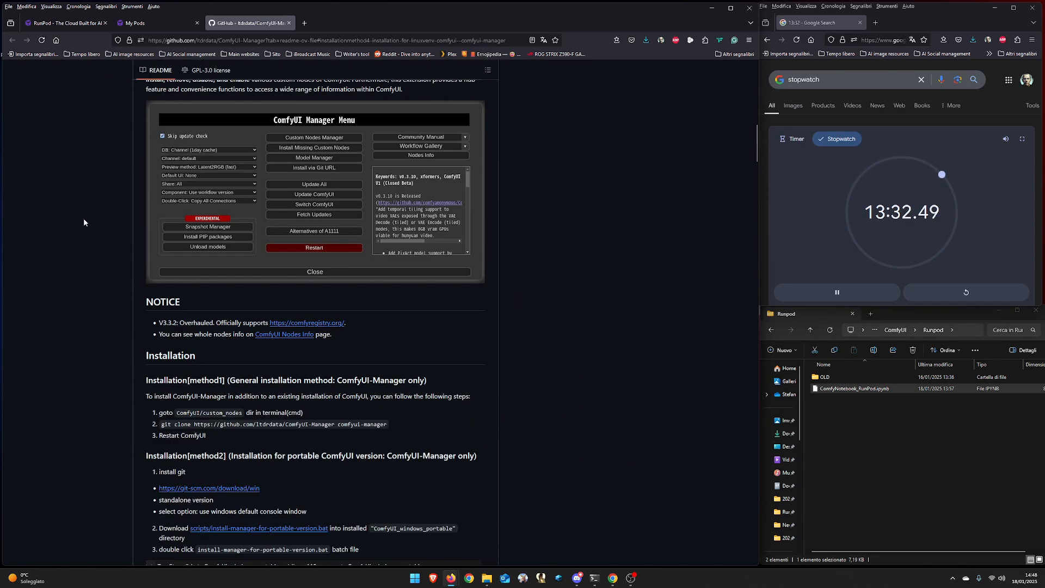
scroll(79, 222, down, 5)
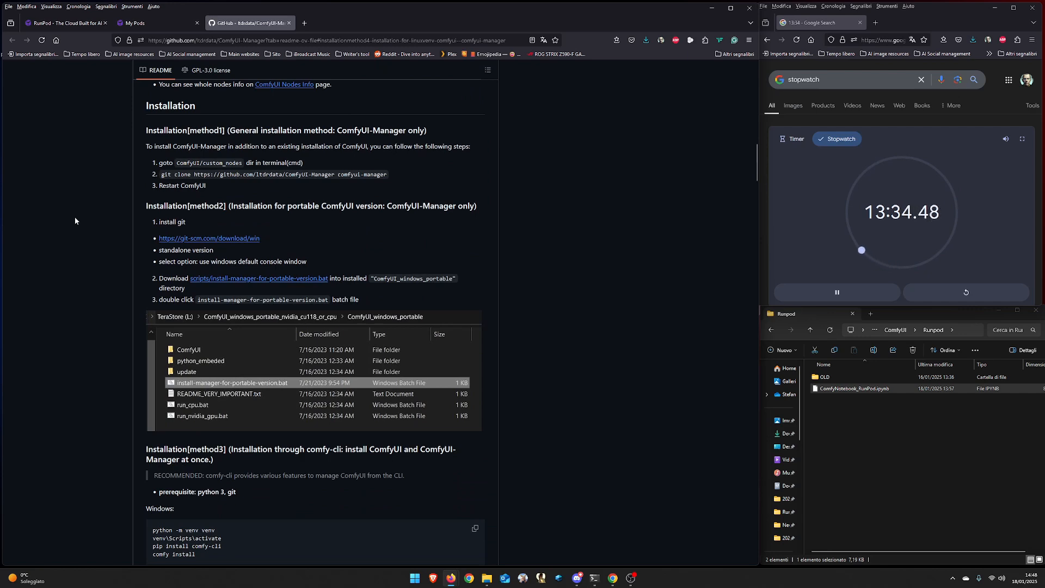
scroll(75, 221, down, 5)
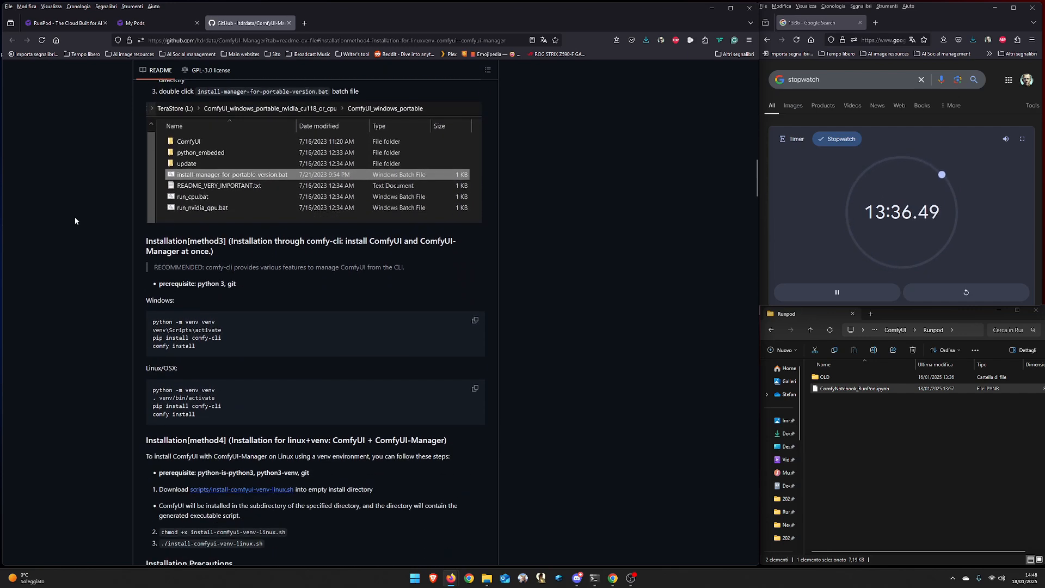
scroll(75, 221, down, 3)
scroll(75, 220, down, 1)
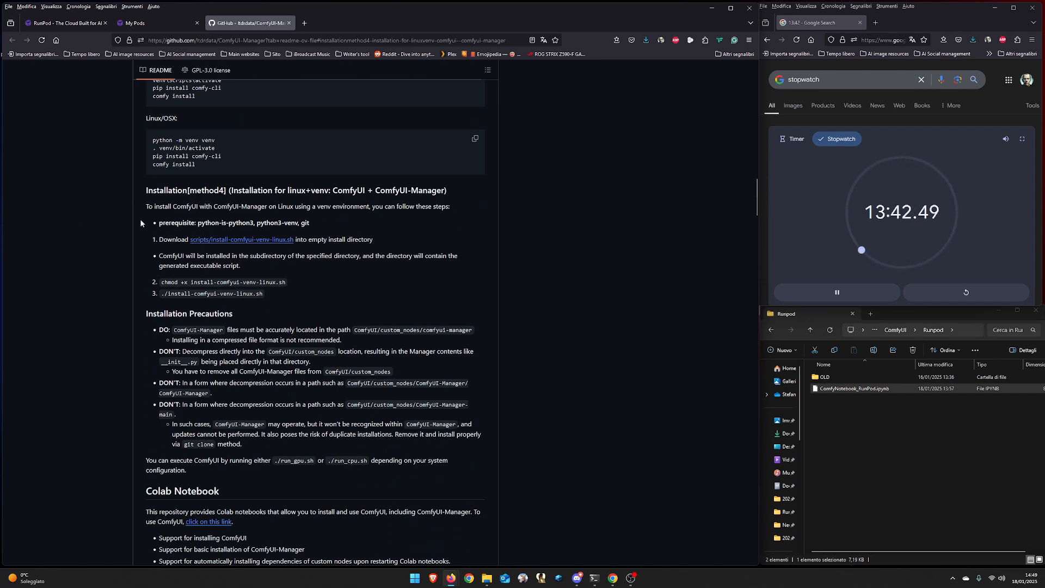
scroll(206, 321, down, 2)
scroll(206, 321, down, 1)
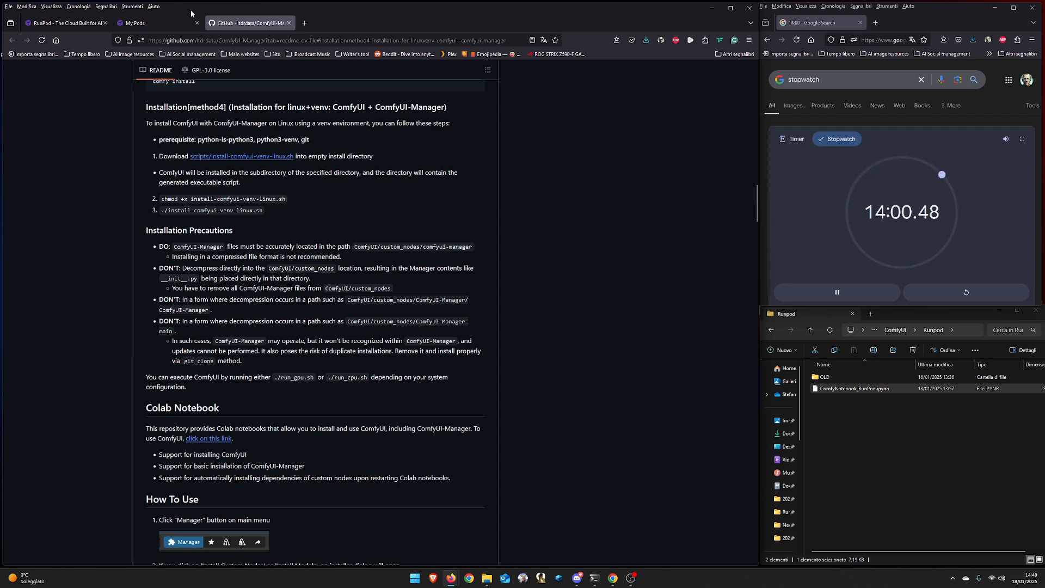
Upload ComfyNotebook_RunPod.ipynb from the local Runpod folder into the pod's Jupyter Lab workspace folder and open it
click(152, 21)
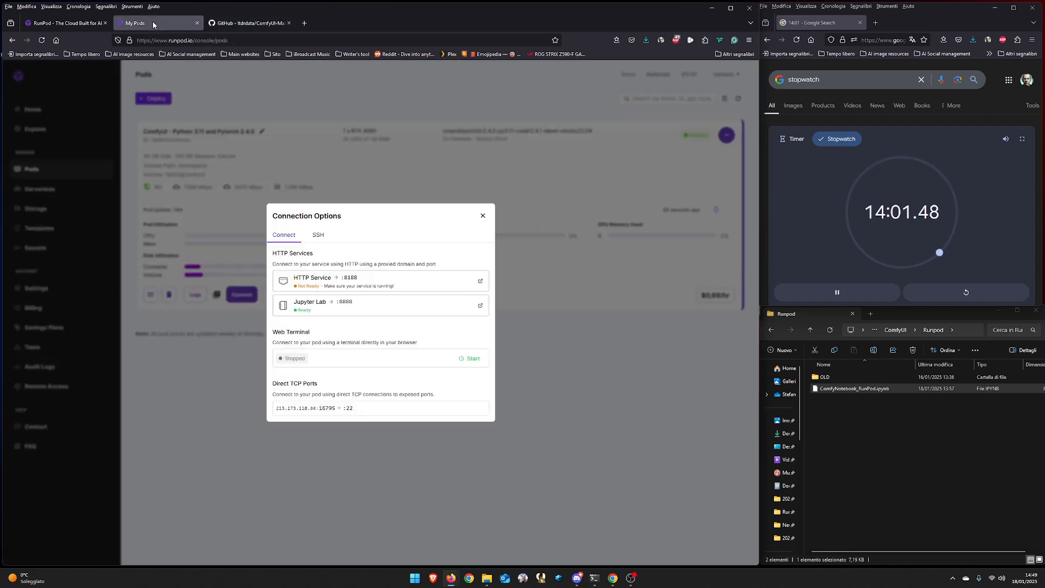
click(314, 308)
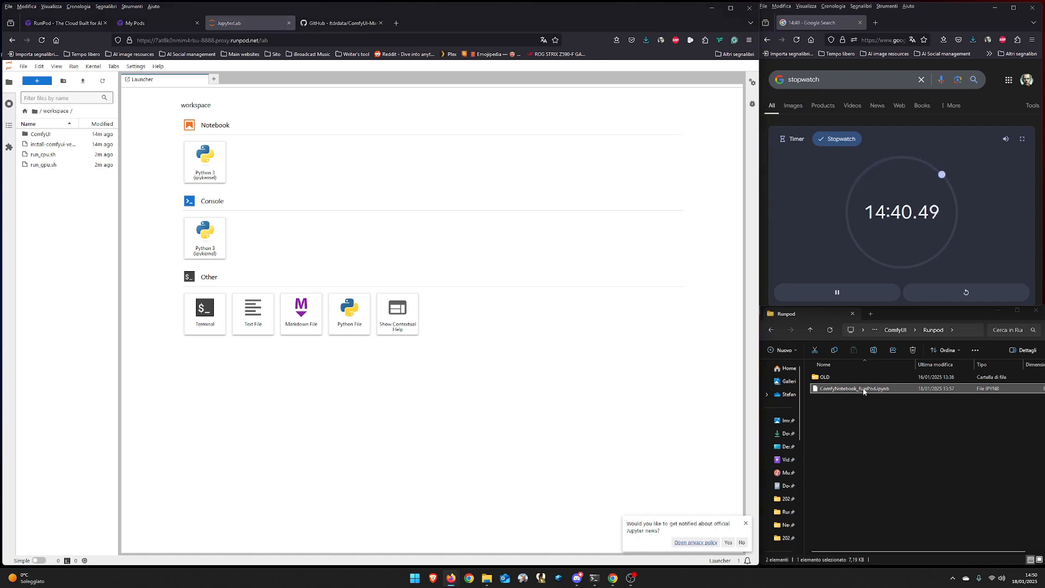
drag(864, 391, 59, 249)
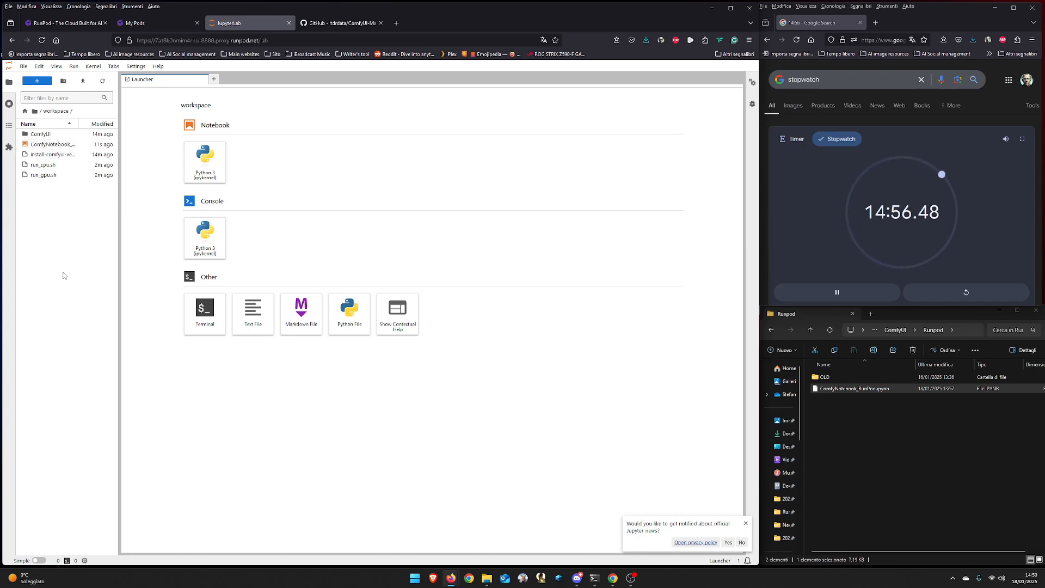
double_click(50, 145)
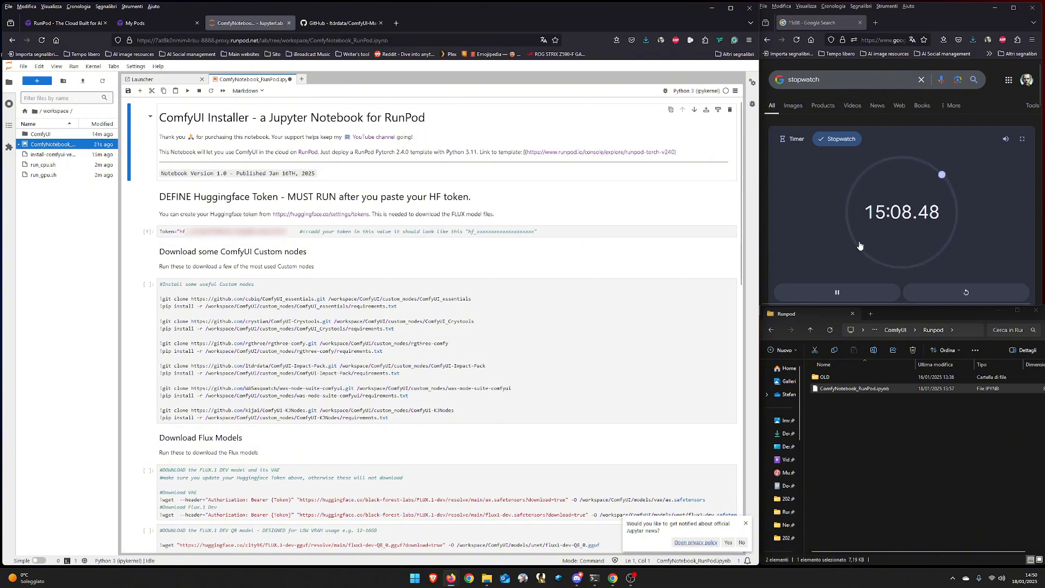
Pause and resume the stopwatch, and look through the notebook's sections on custom nodes, Flux models, running ComfyUI and clean-up
click(849, 294)
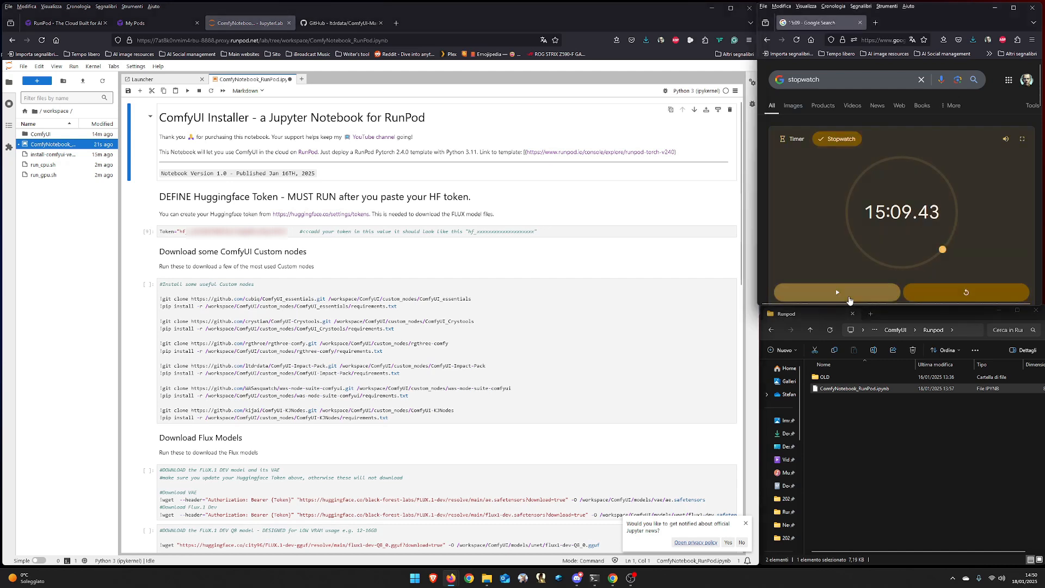
click(847, 294)
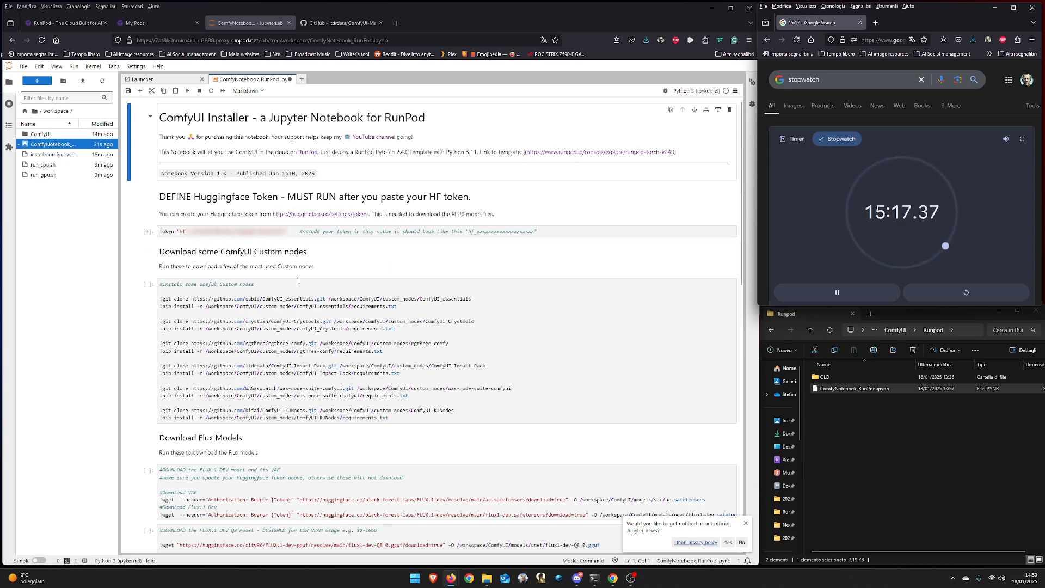
scroll(302, 281, down, 4)
scroll(293, 275, down, 3)
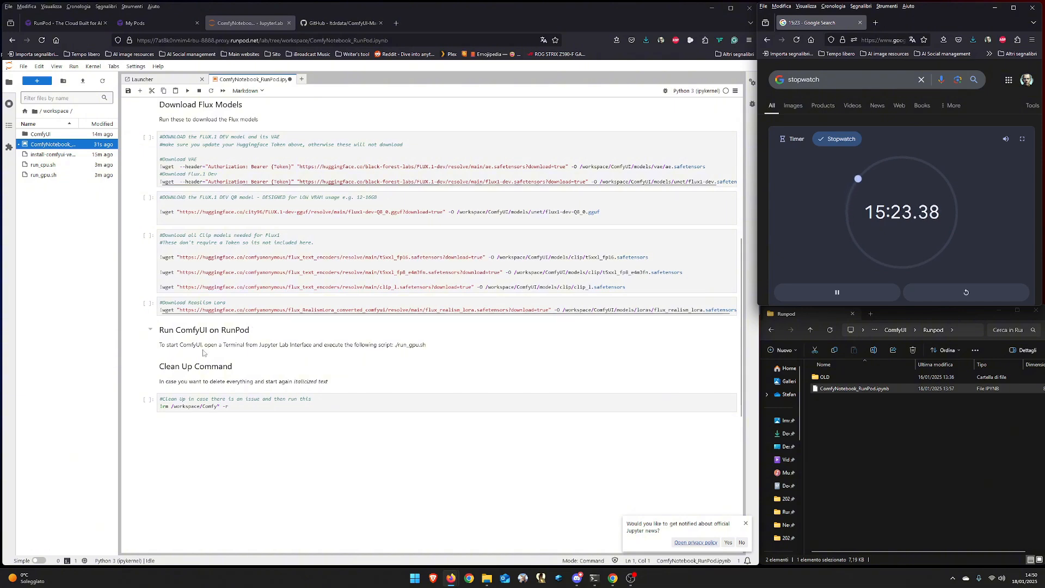
scroll(200, 342, up, 4)
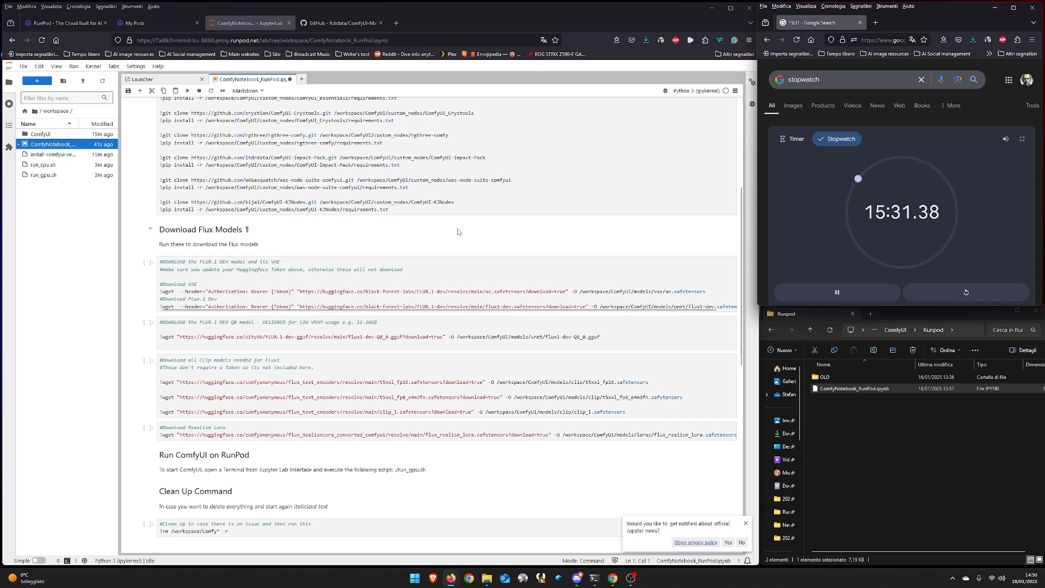
scroll(308, 324, up, 5)
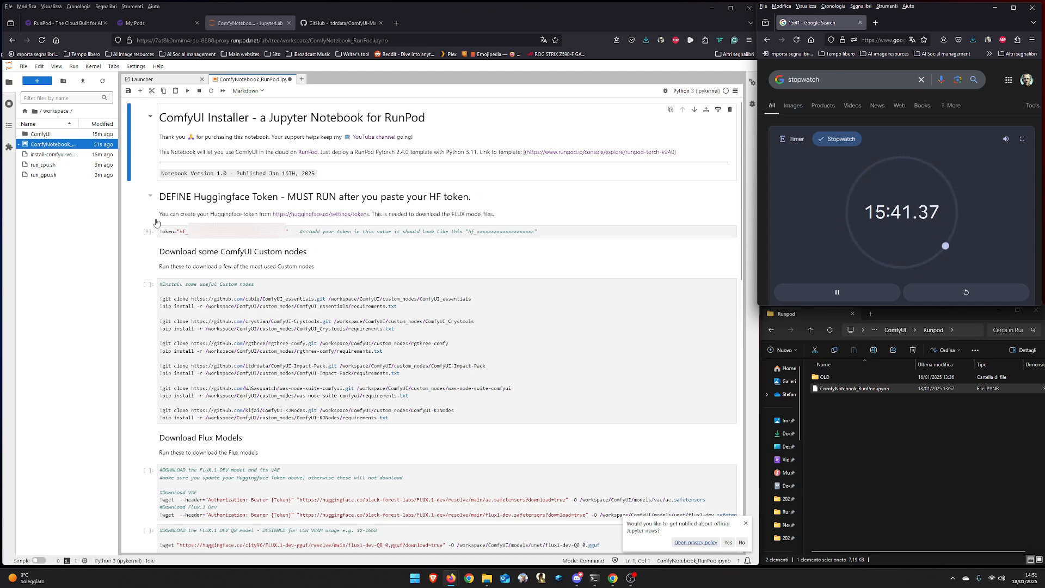
Run the notebook's Huggingface token cell and the cell that installs the useful custom nodes
click(340, 232)
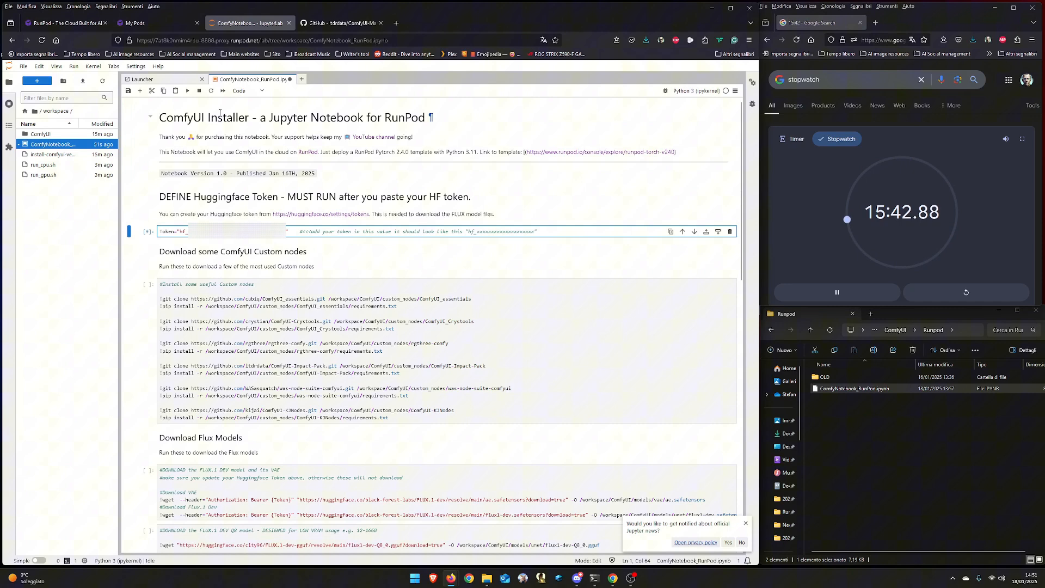
click(187, 91)
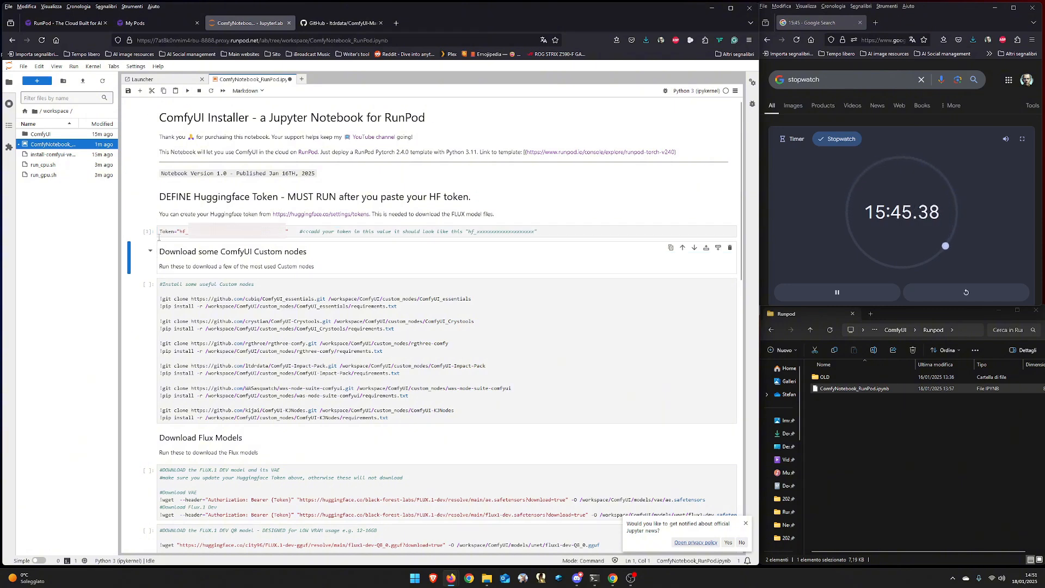
click(275, 292)
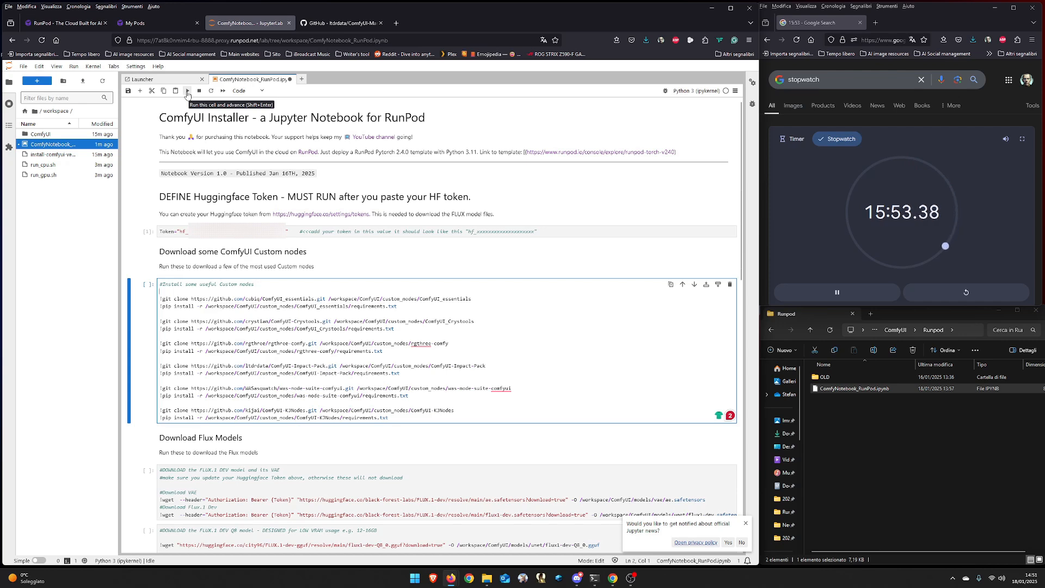
click(187, 91)
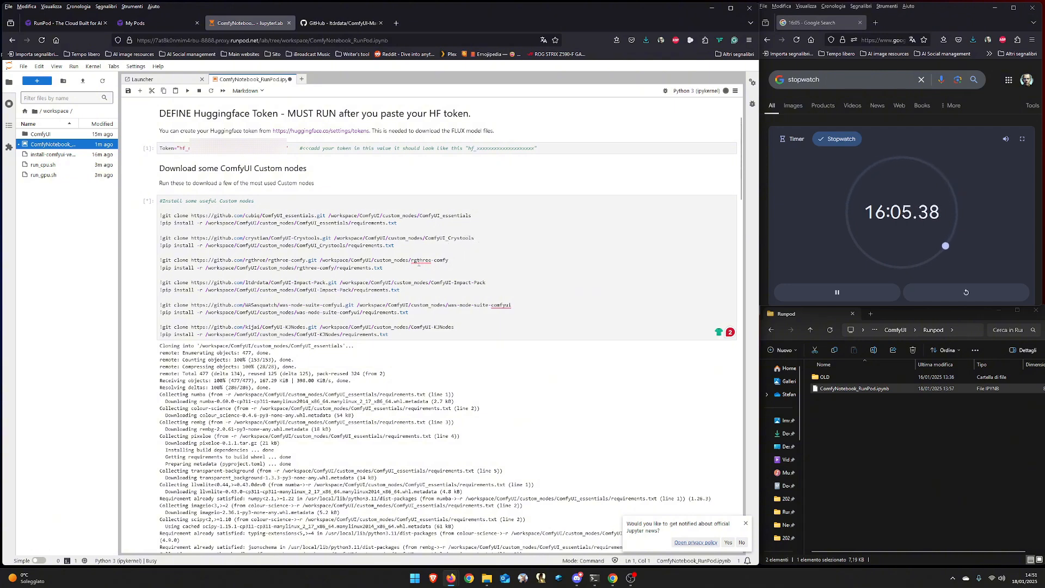
Follow the output of the custom nodes installation cell down to the Download Flux Models section
mouse_move(421, 260)
scroll(342, 271, down, 3)
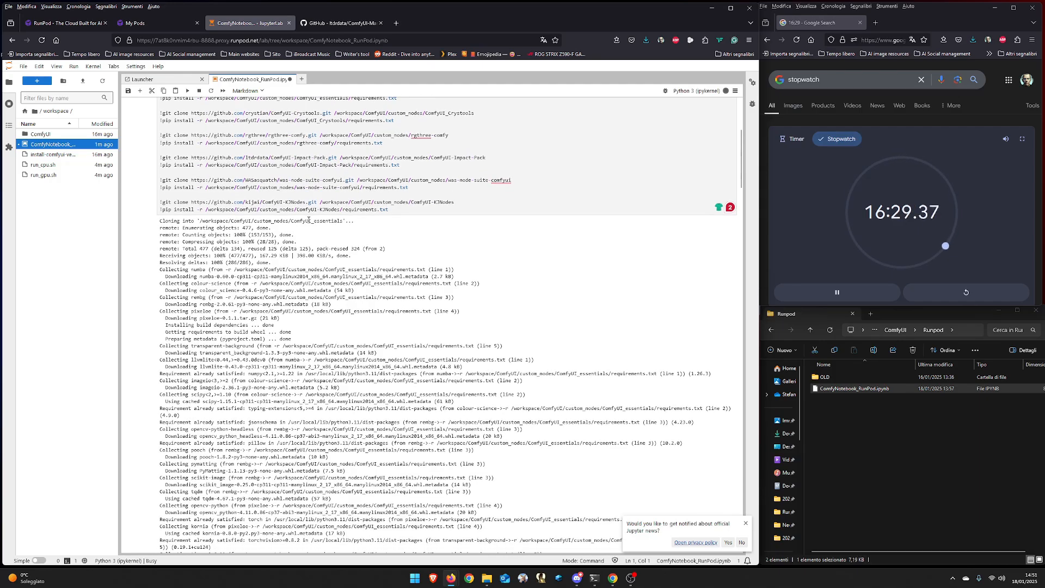
scroll(309, 220, down, 7)
scroll(309, 220, down, 5)
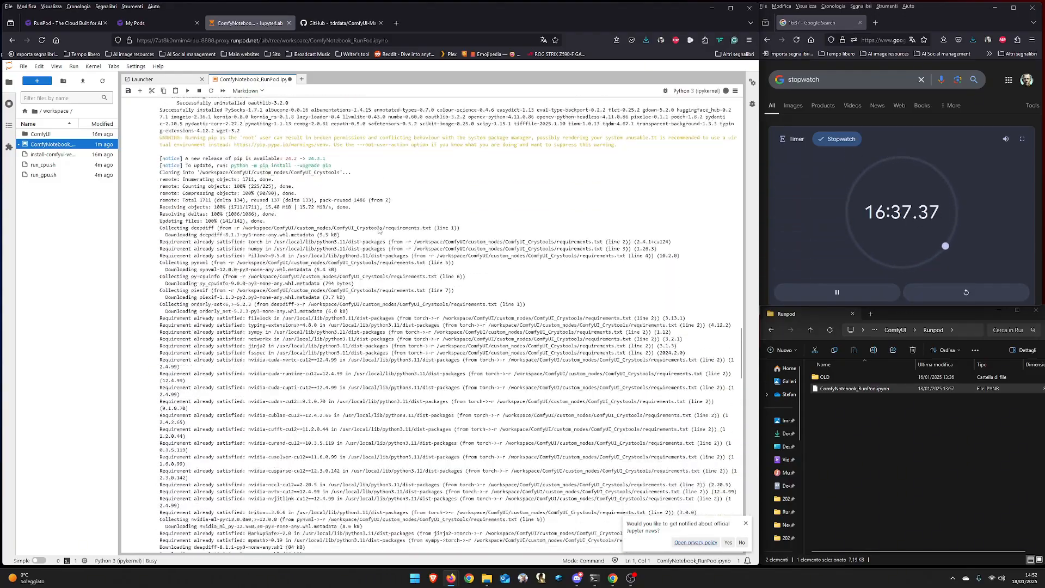
scroll(381, 224, down, 10)
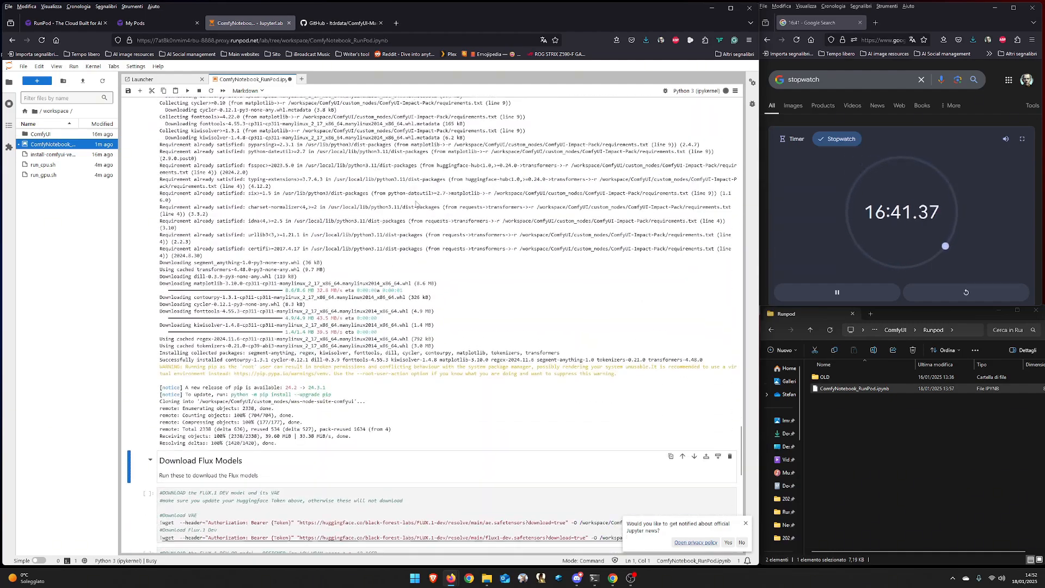
scroll(405, 206, down, 3)
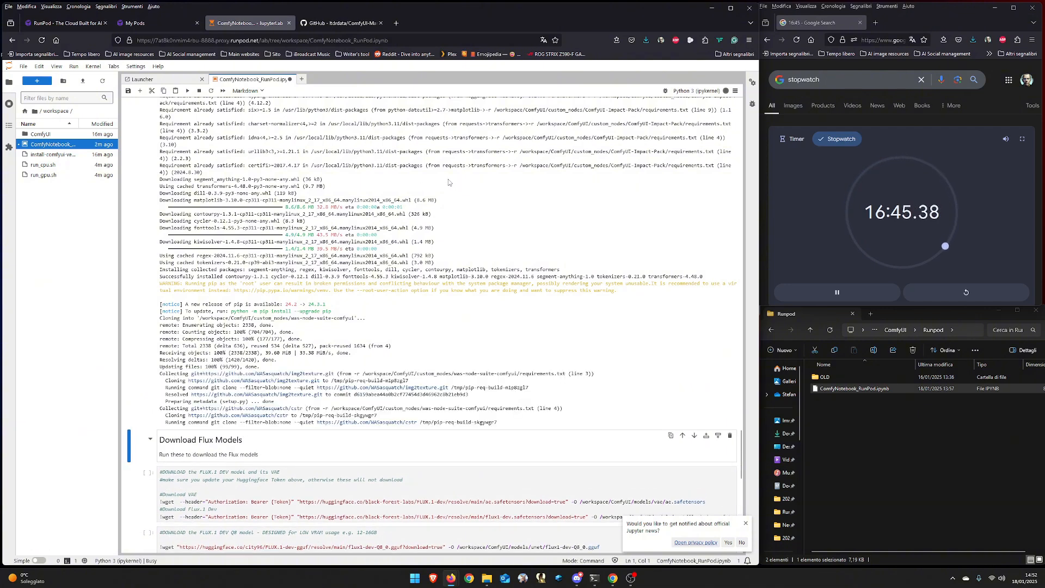
scroll(446, 181, down, 3)
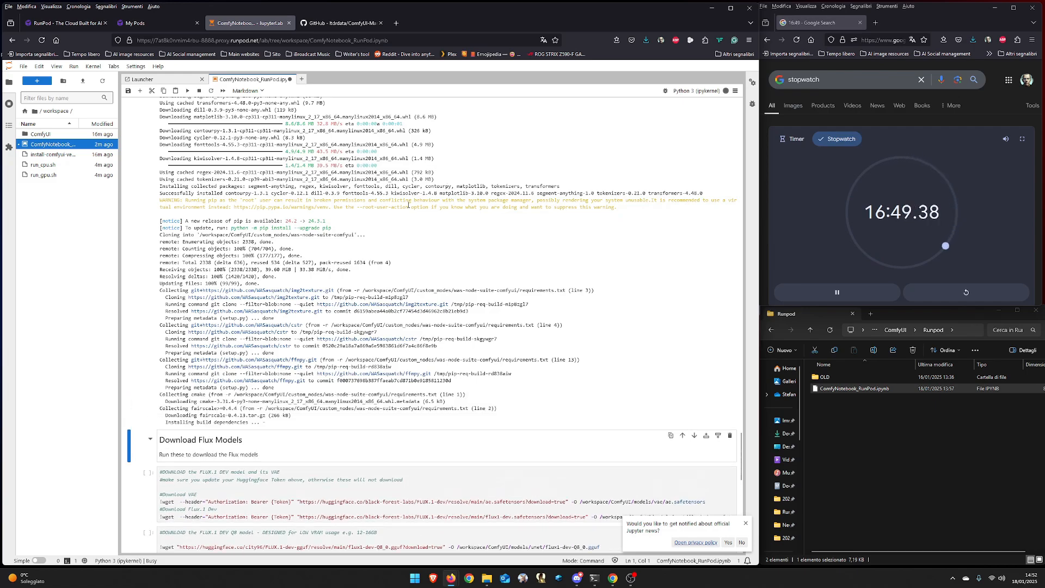
scroll(544, 174, down, 3)
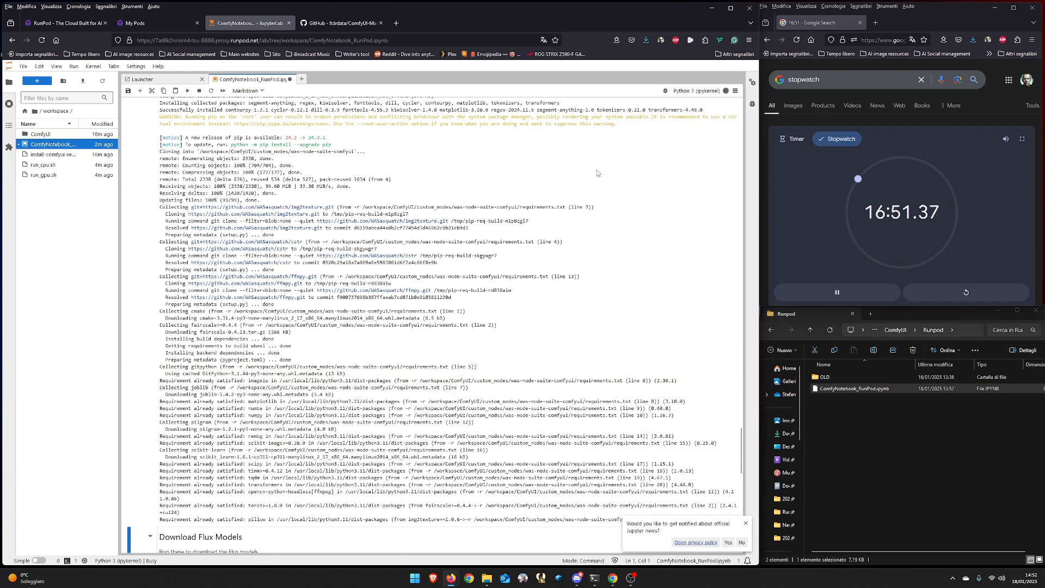
Examine the remaining custom nodes installation output and the model download cells in the Download Flux Models section
scroll(544, 174, down, 5)
scroll(541, 178, down, 10)
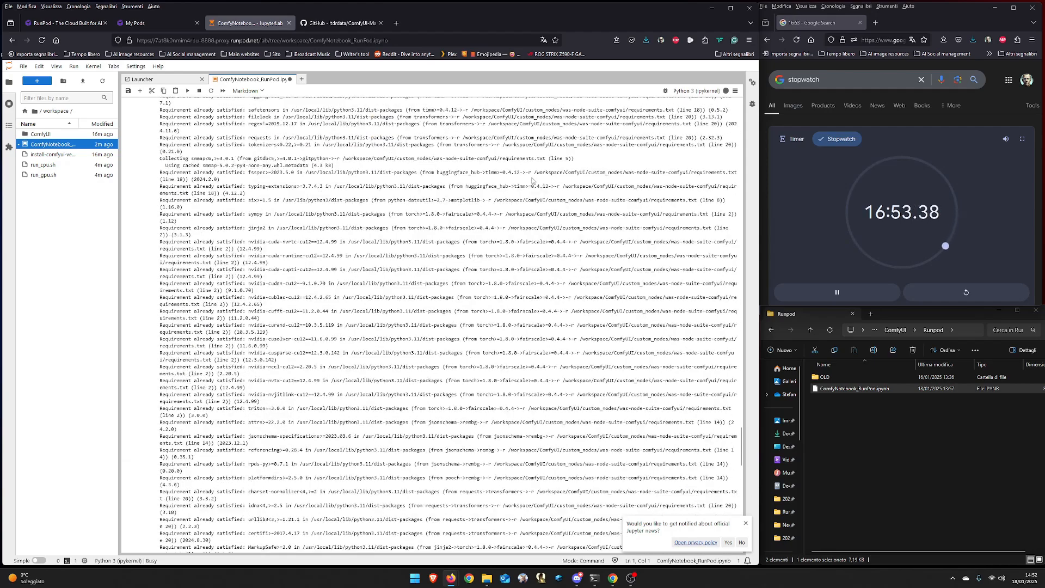
scroll(465, 194, down, 5)
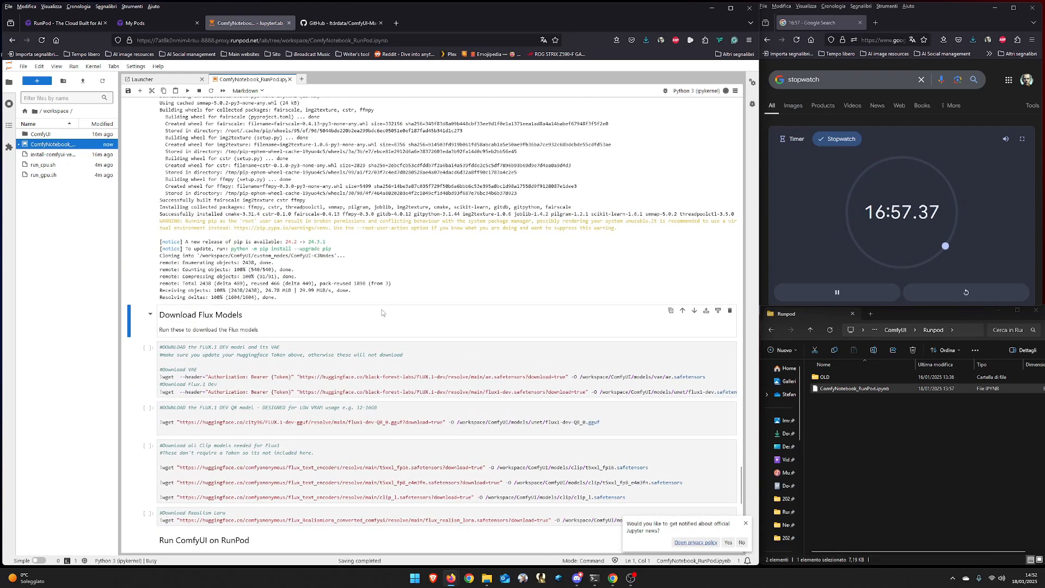
scroll(391, 266, down, 3)
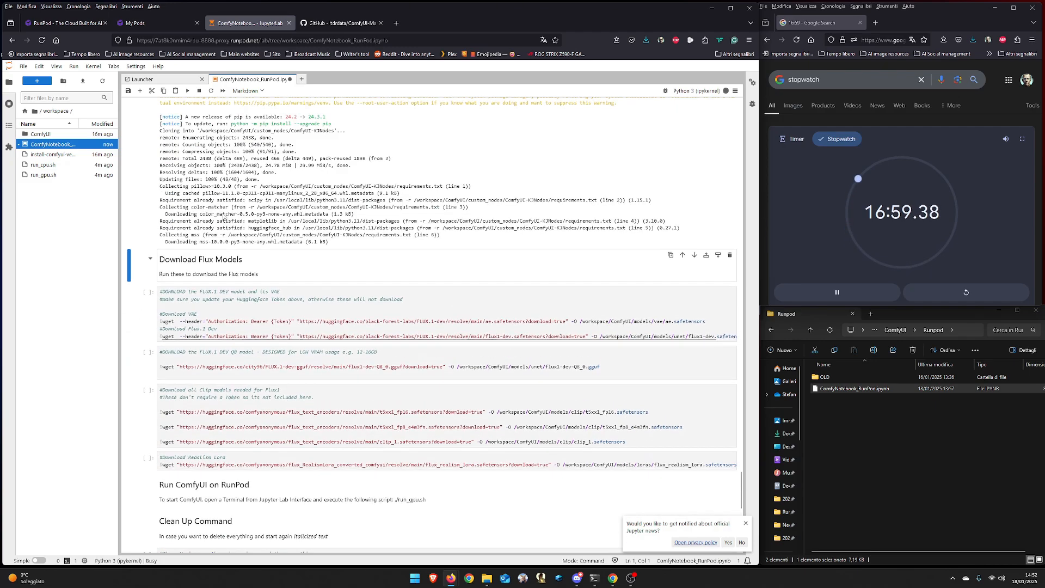
scroll(330, 319, down, 3)
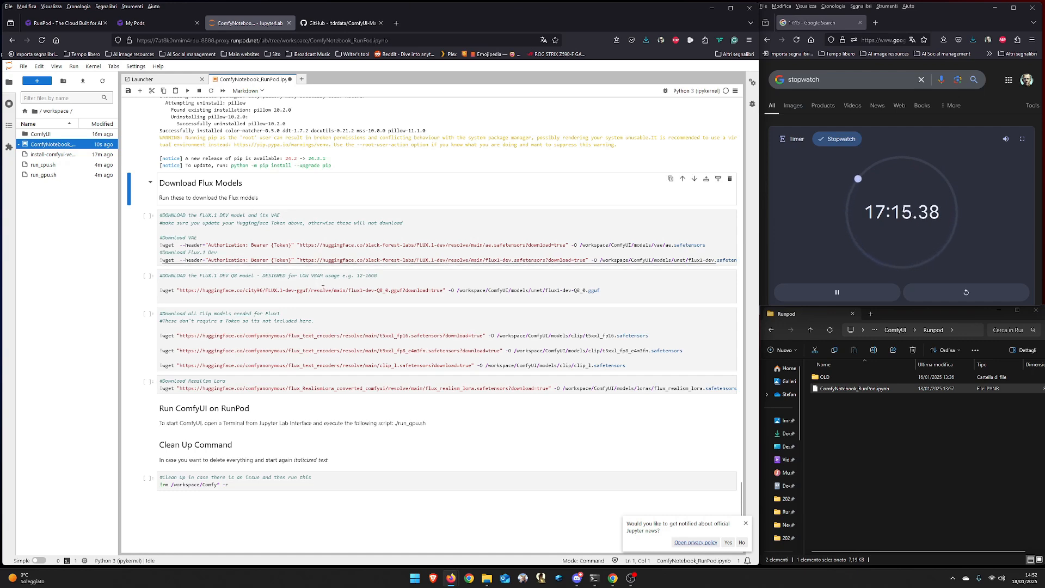
scroll(289, 283, up, 1)
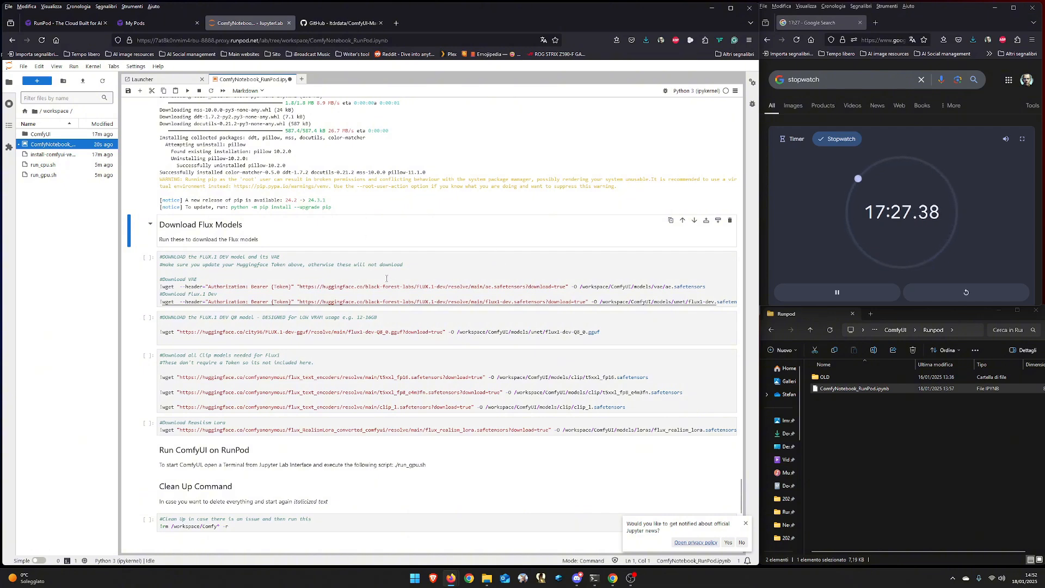
scroll(385, 280, up, 1)
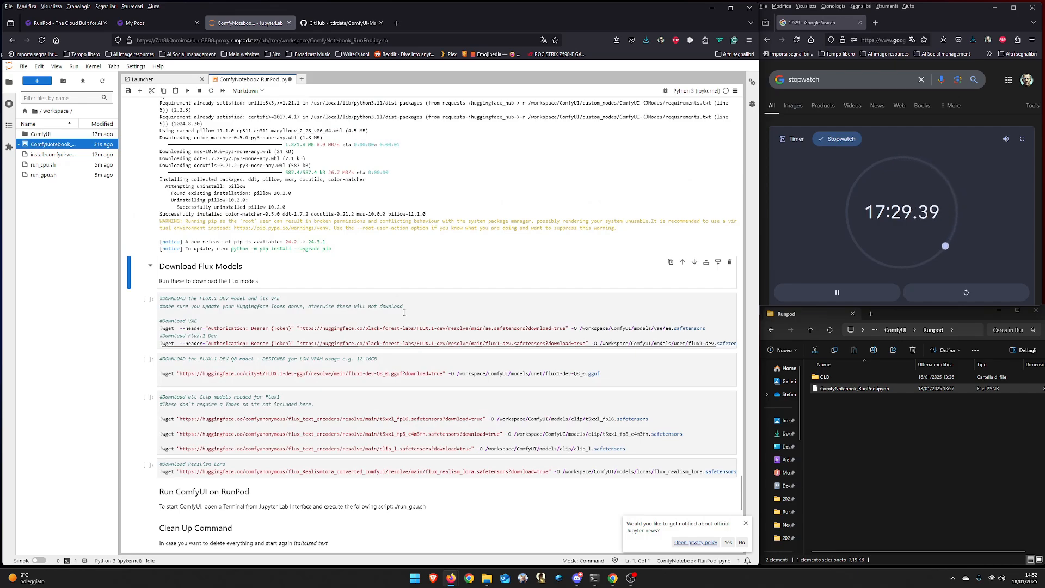
scroll(404, 312, up, 10)
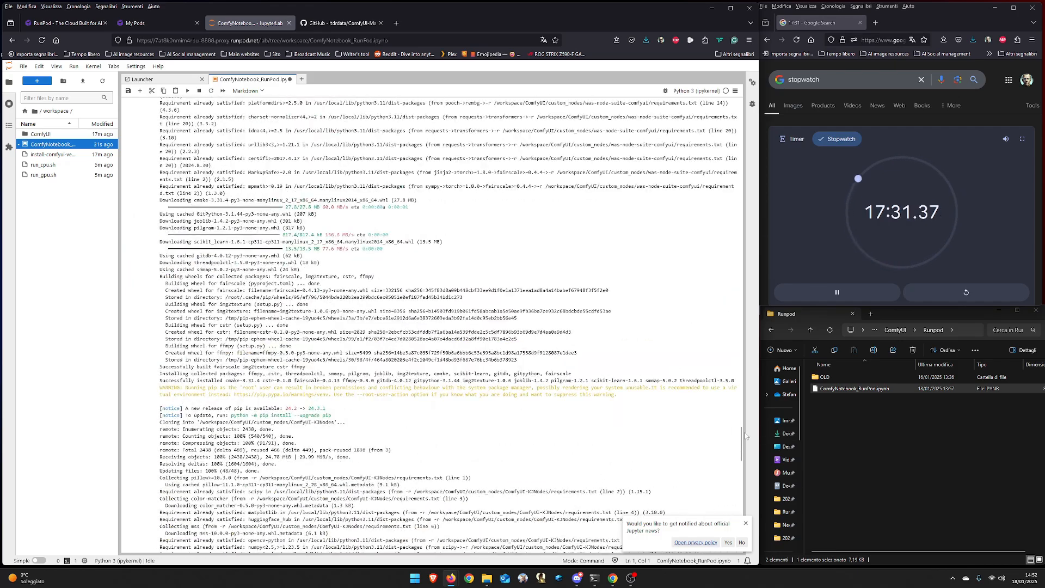
drag(742, 435, 770, 488)
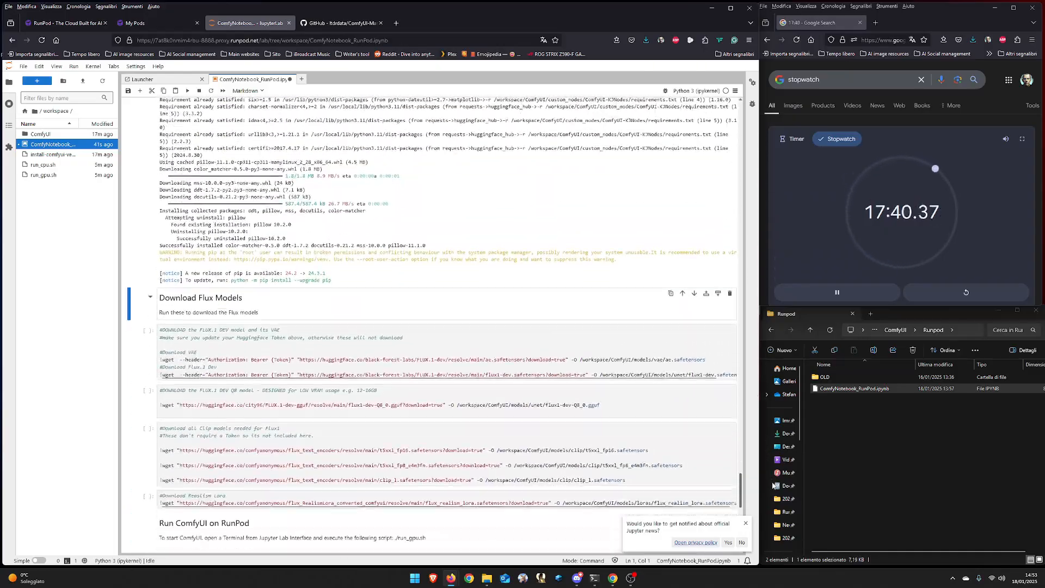
Run the notebook cell that downloads the FLUX.1 DEV model and its VAE, and follow its download progress
click(206, 330)
scroll(218, 338, down, 3)
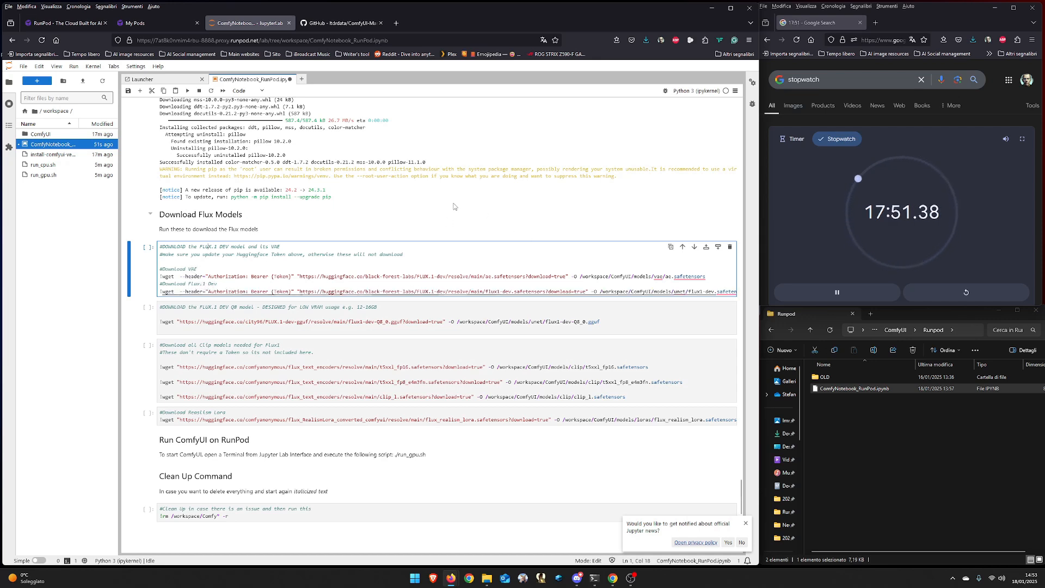
click(187, 90)
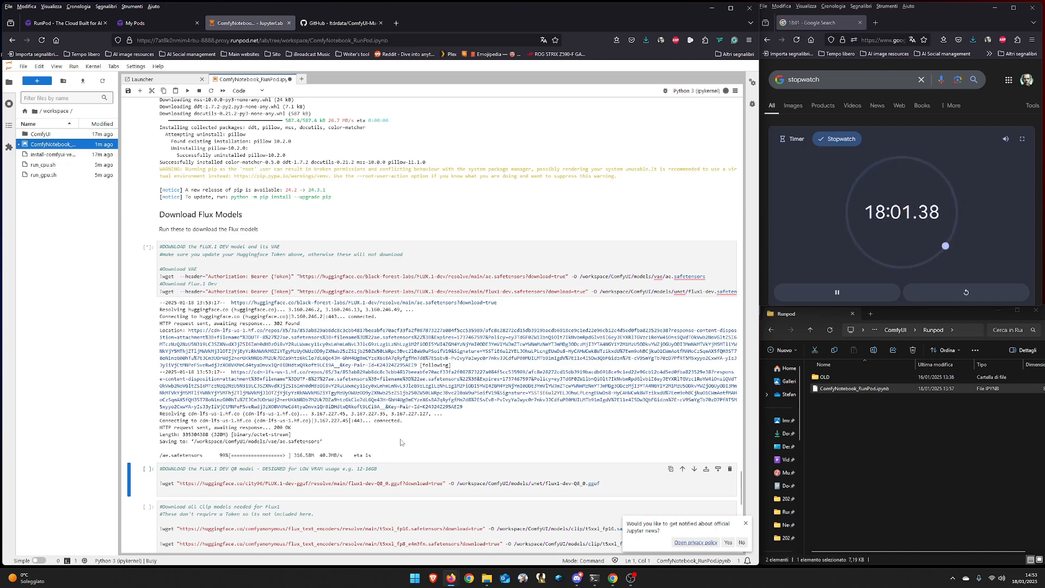
scroll(403, 348, down, 3)
scroll(413, 319, down, 2)
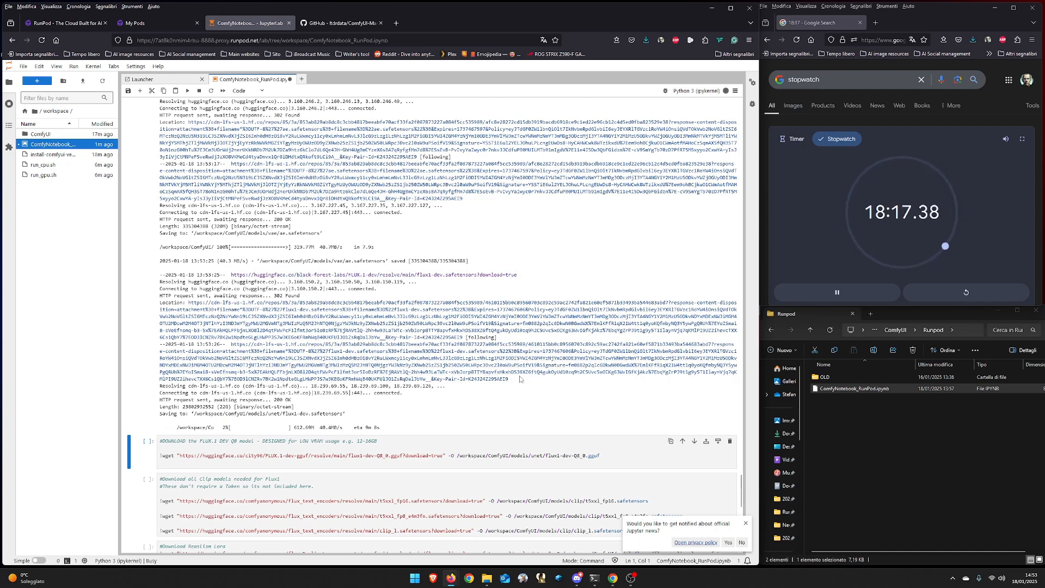
scroll(249, 389, down, 2)
scroll(249, 389, down, 3)
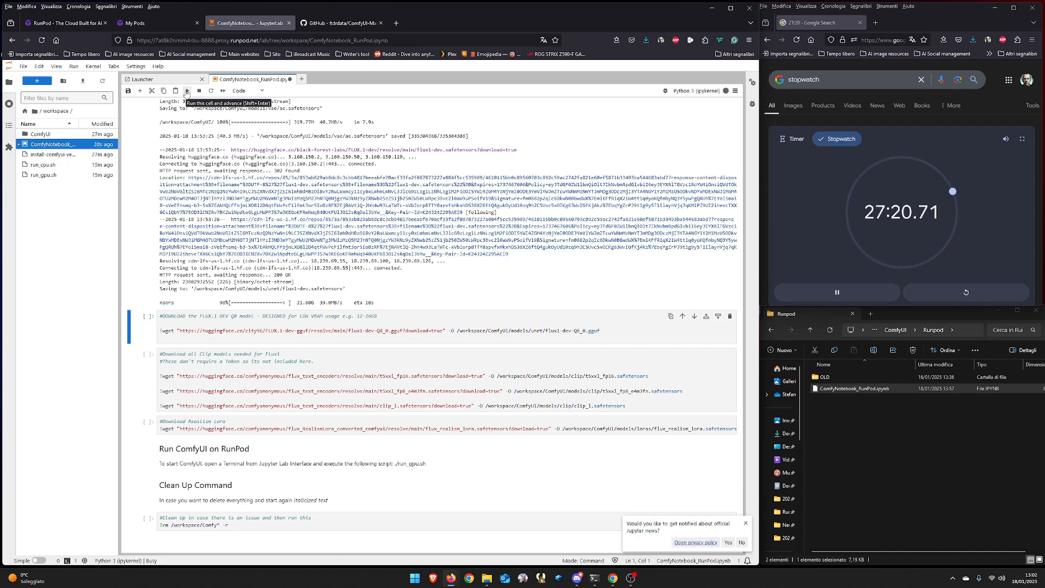
Run the cells that download the FLUX.1 DEV Q8 model, the Clip models for Flux1 and the Realism Lora
click(187, 91)
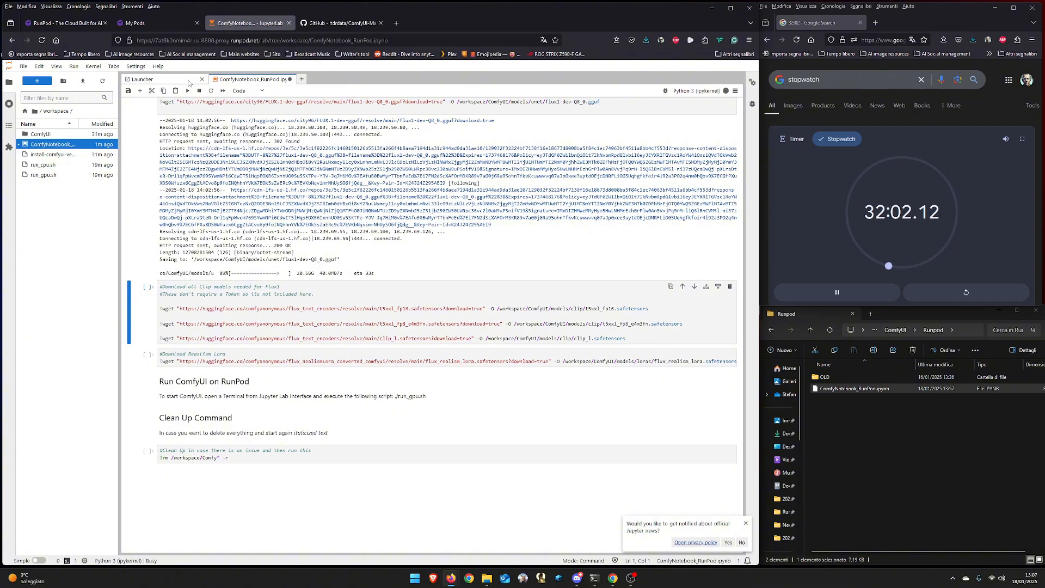
click(188, 91)
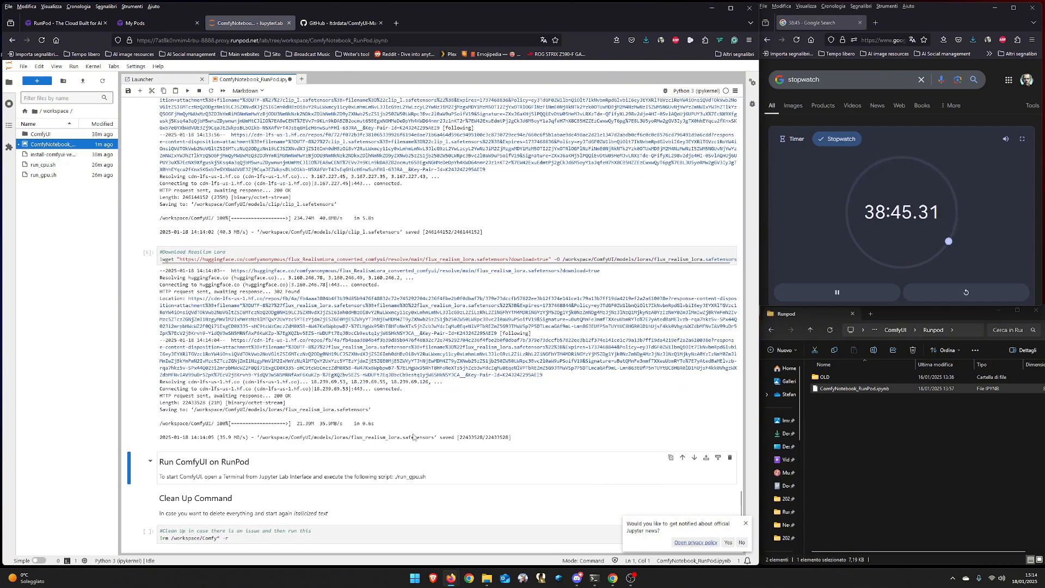
scroll(257, 390, down, 3)
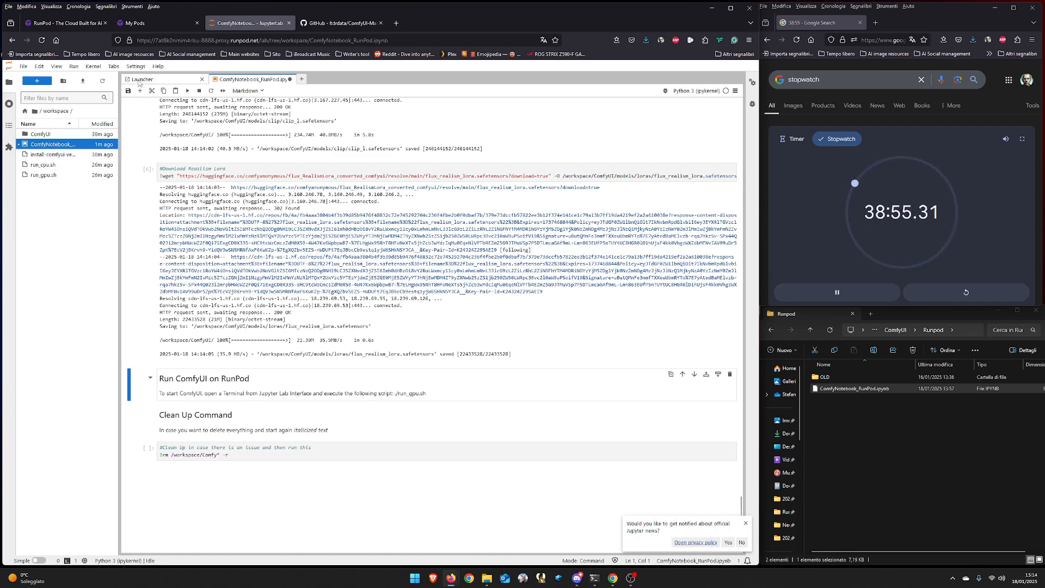
Open a terminal in the workspace folder and start ComfyUI with ./run_gpu.sh
click(139, 81)
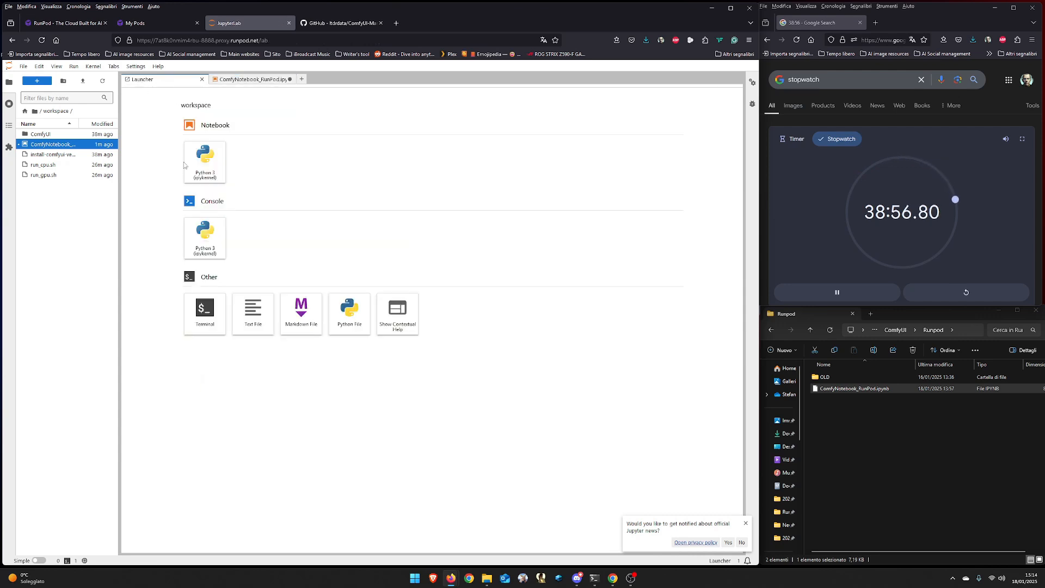
click(206, 311)
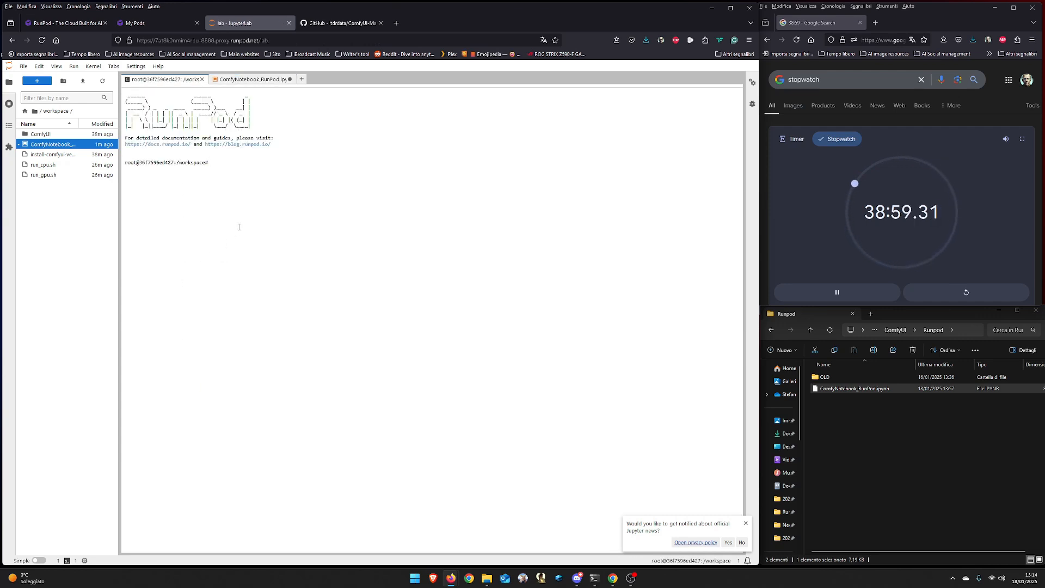
text(./run_gpu.sh)
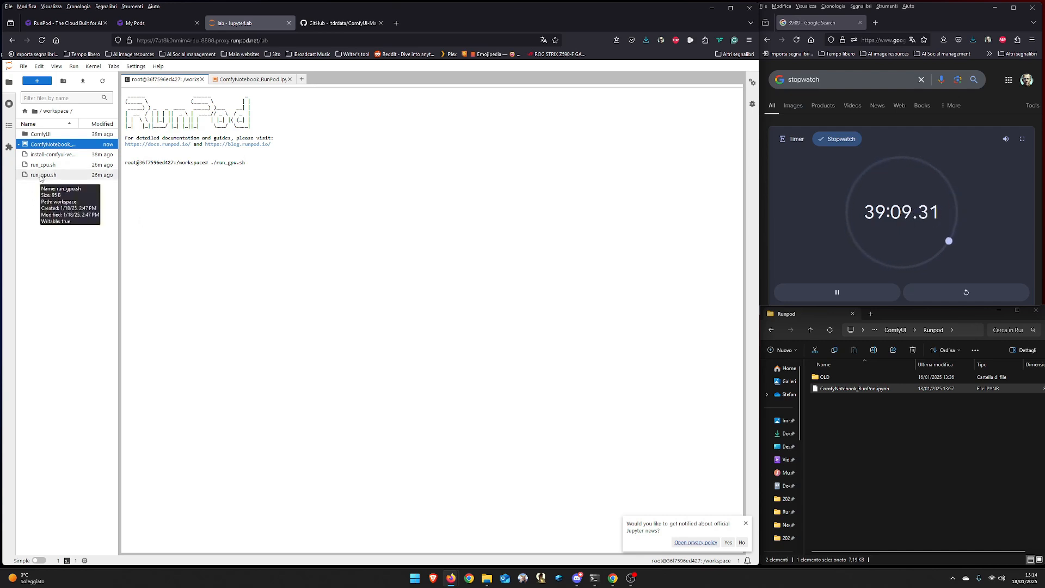
key(Return)
key(Return)
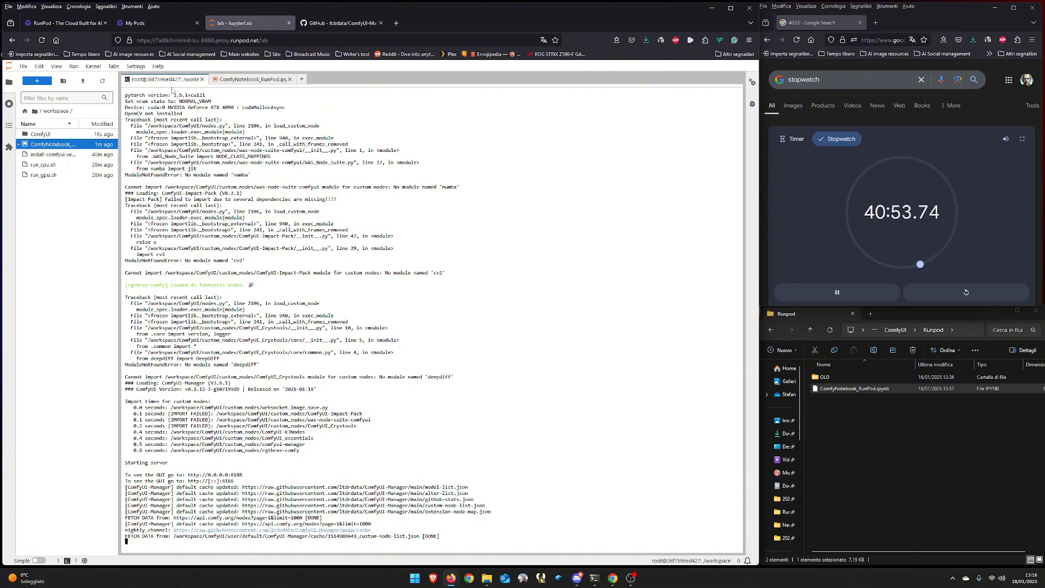
Open the pod's HTTP Service on port 8188 from the My Pods connection options and pause the stopwatch
click(145, 24)
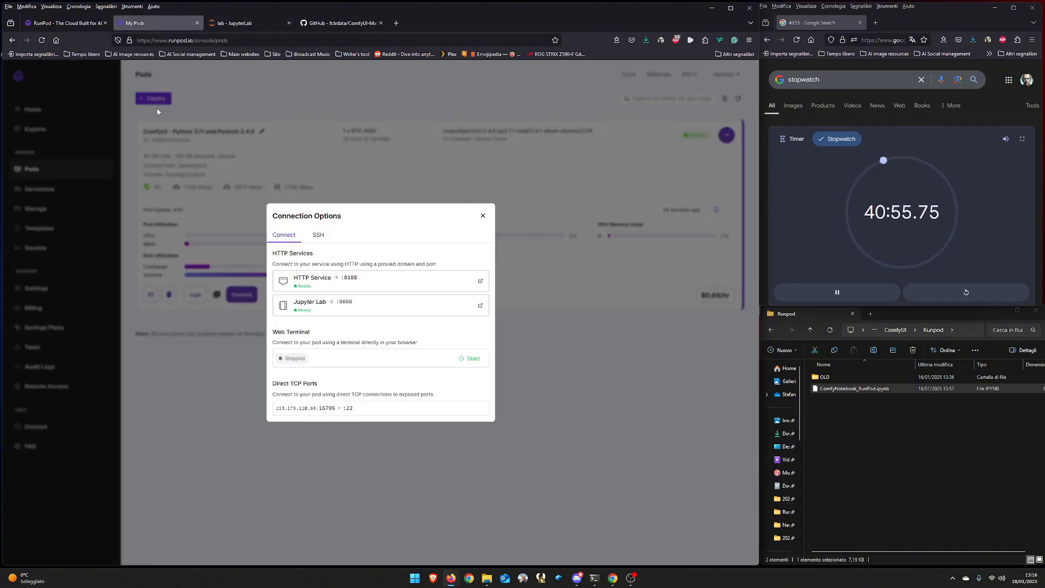
click(335, 280)
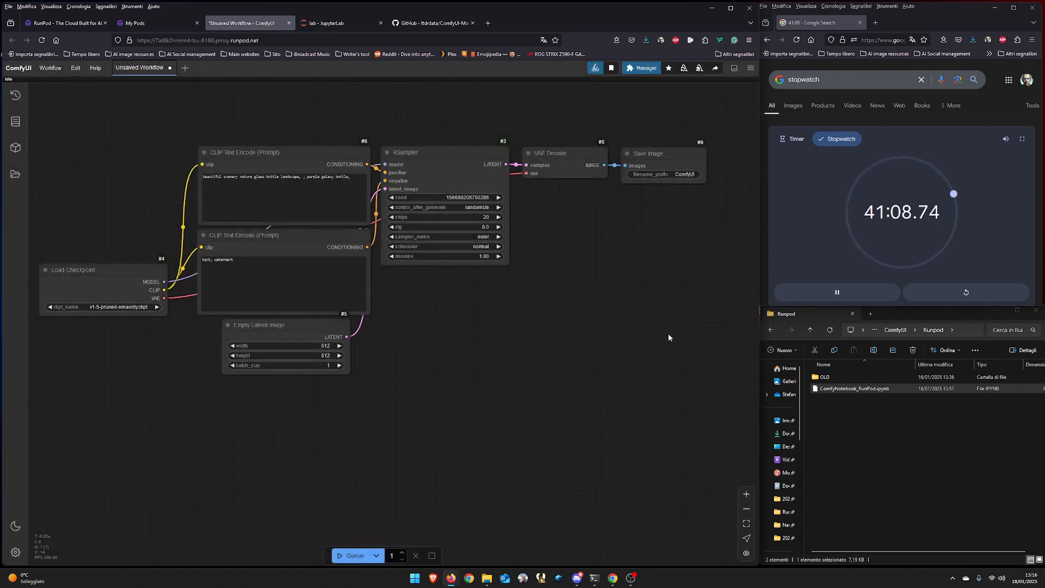
click(837, 292)
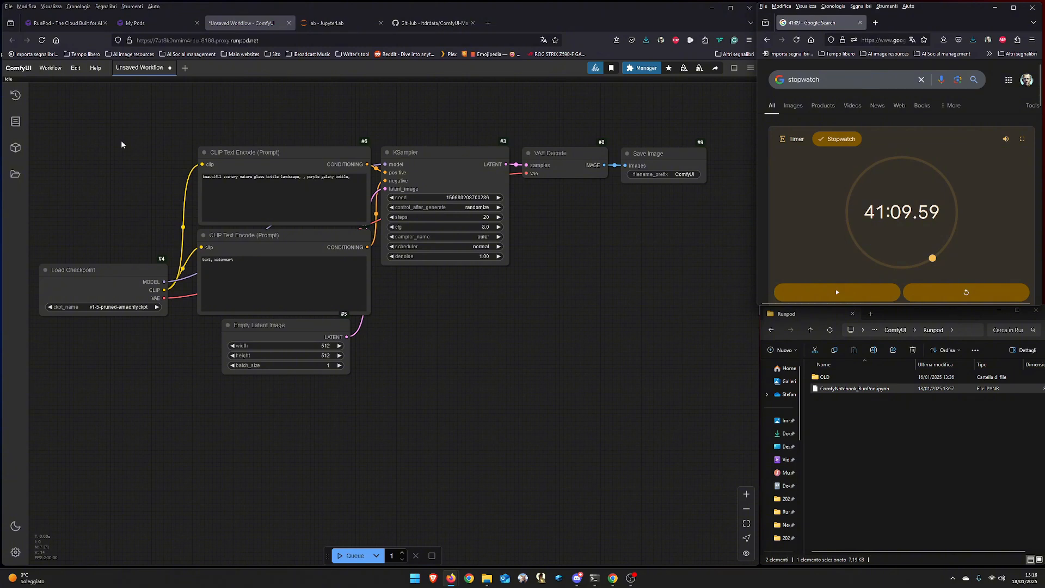
Check the ComfyUI and Manager version information in the ComfyUI Manager menu, and close it
click(642, 69)
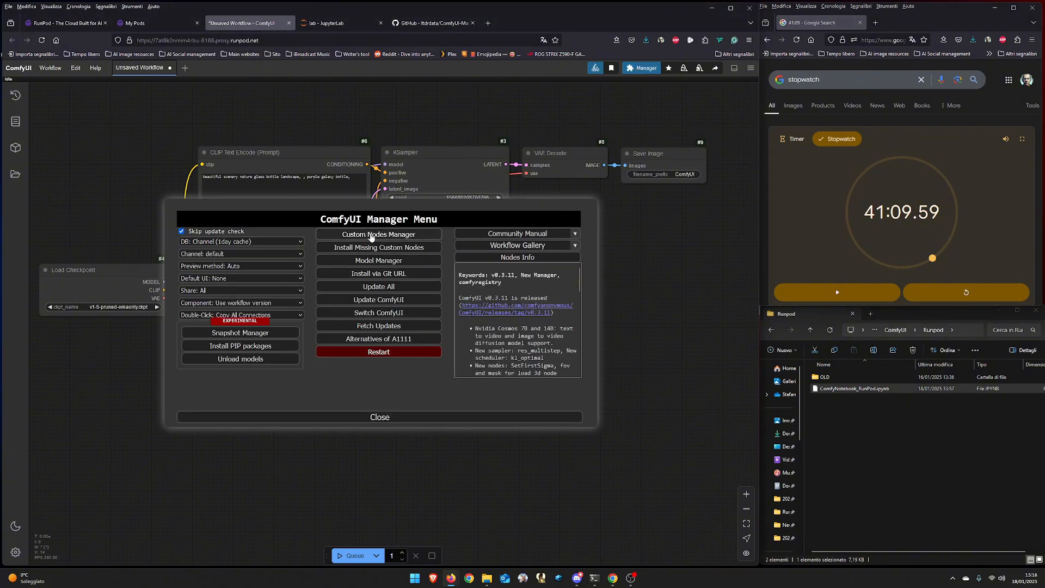
scroll(539, 319, down, 10)
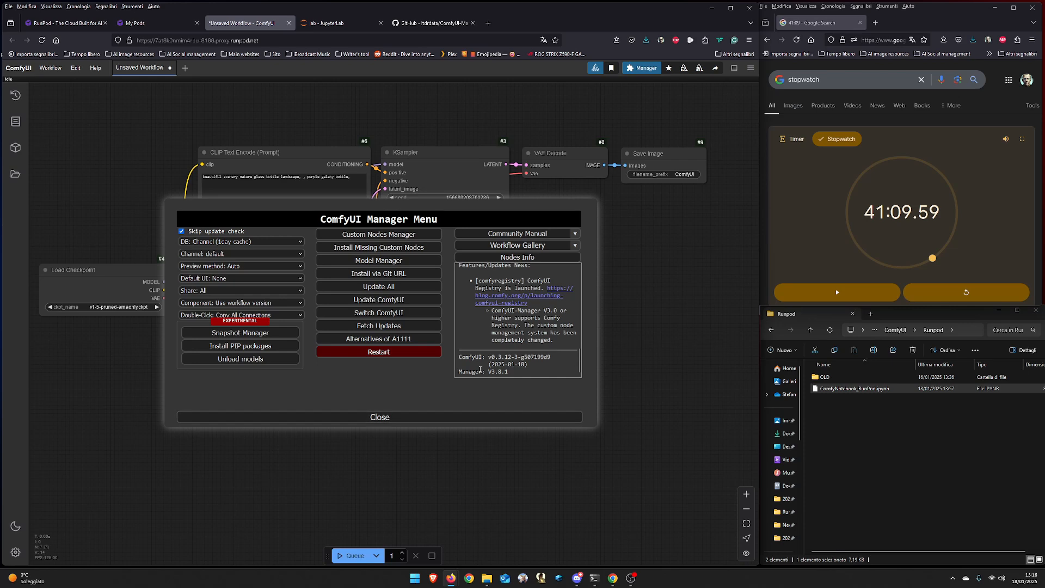
click(401, 423)
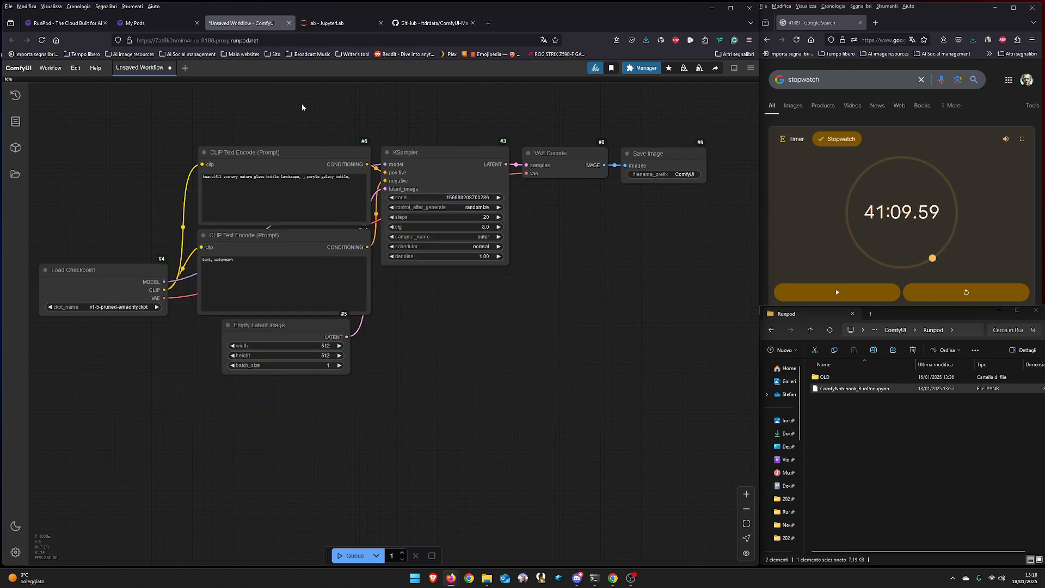
Filter the Custom Nodes Manager to Installed, review the listed node packs, and close the manager
click(631, 71)
click(366, 233)
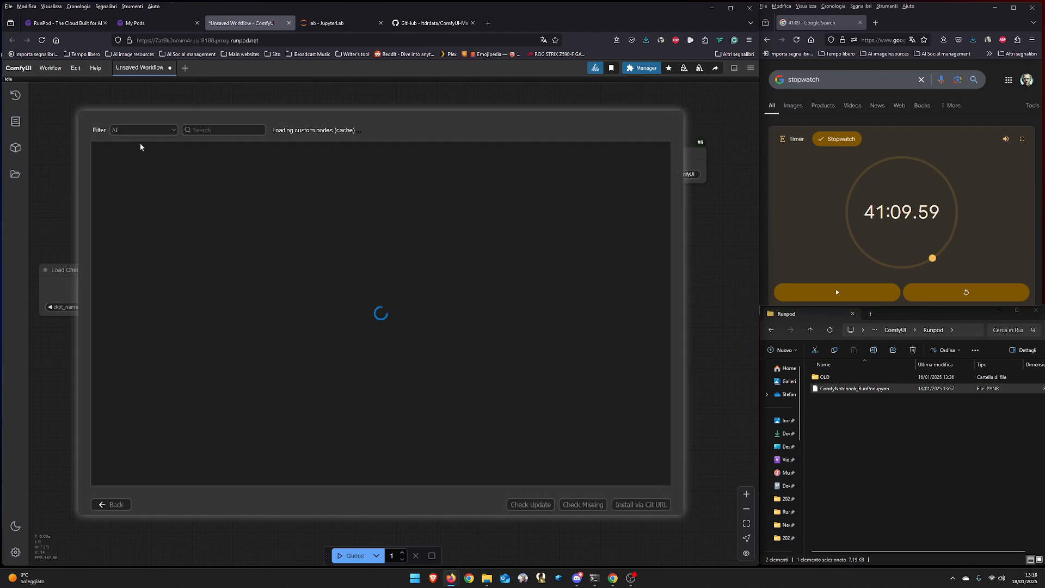
click(126, 130)
click(126, 153)
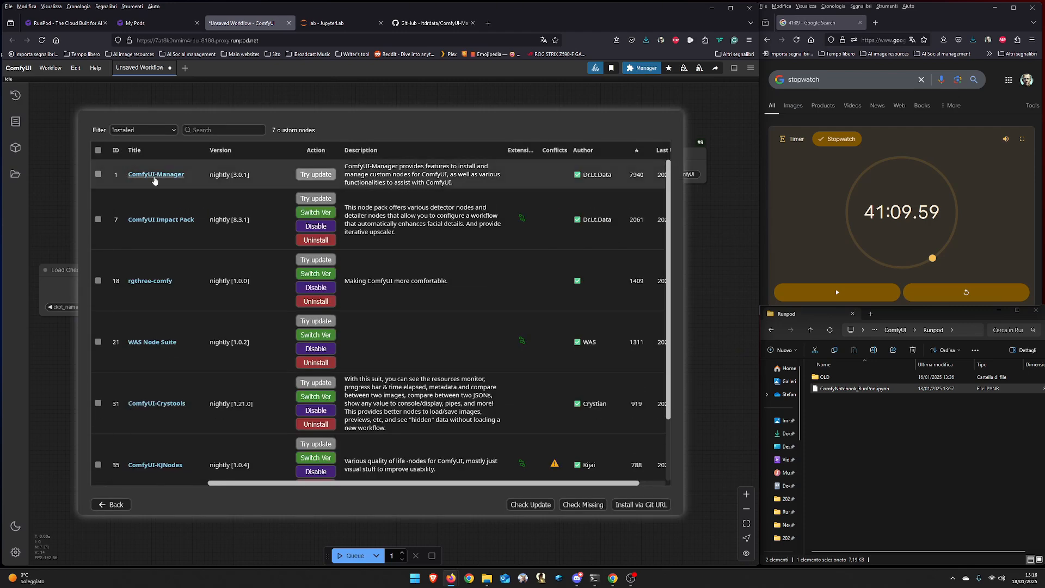
scroll(250, 169, down, 3)
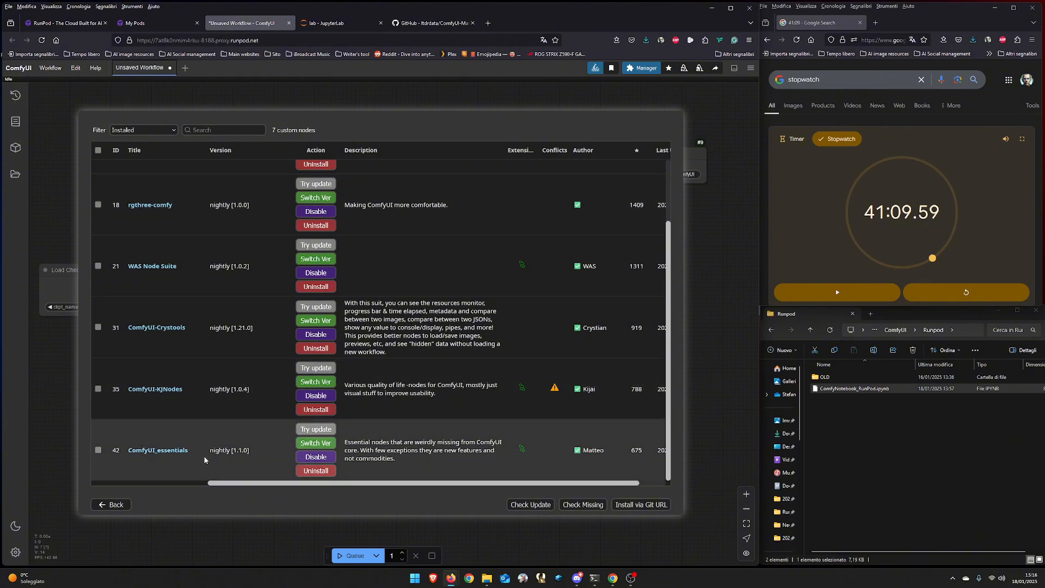
scroll(185, 272, up, 2)
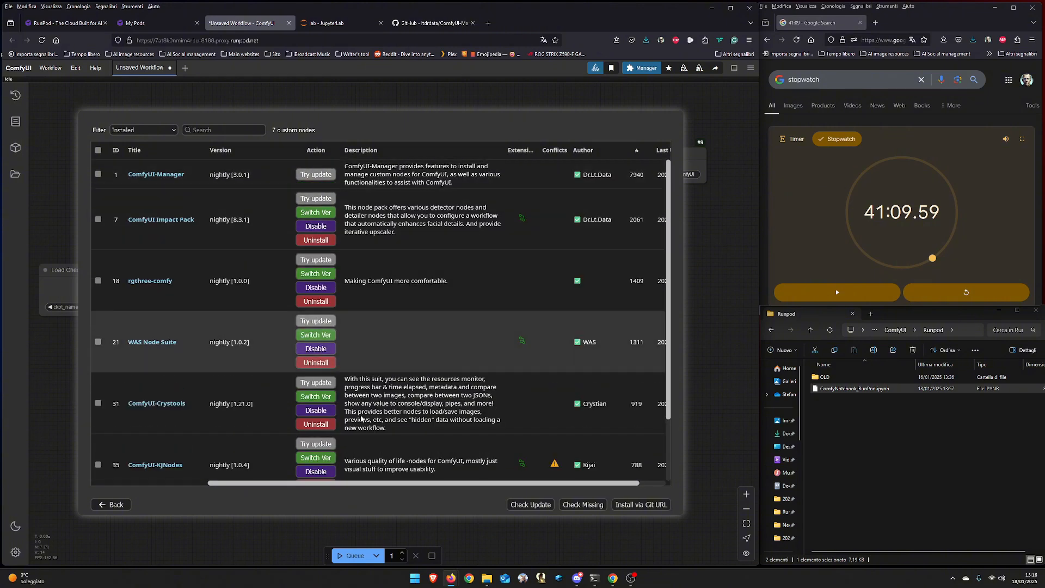
scroll(211, 420, down, 2)
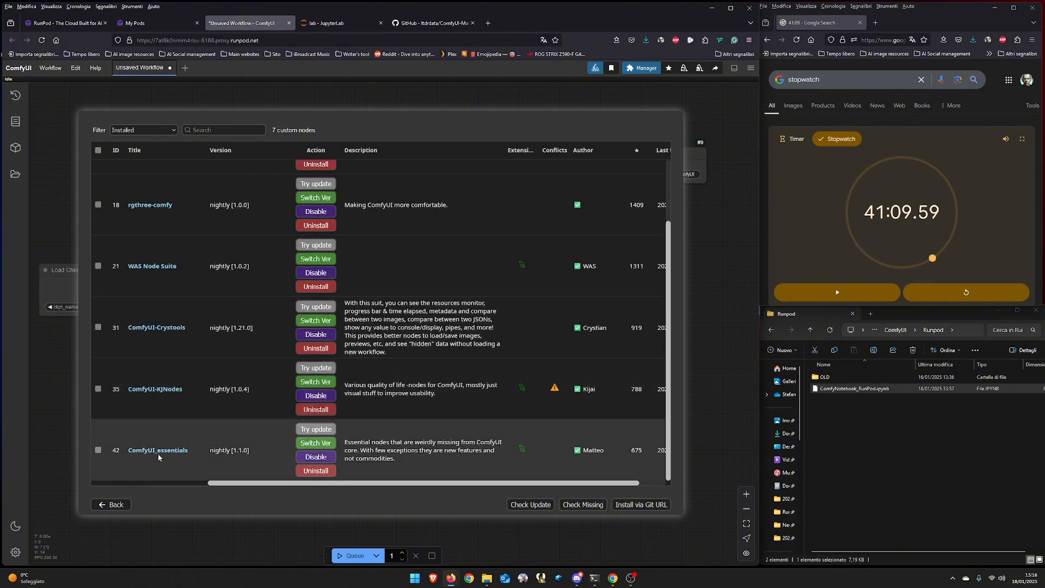
scroll(155, 270, up, 3)
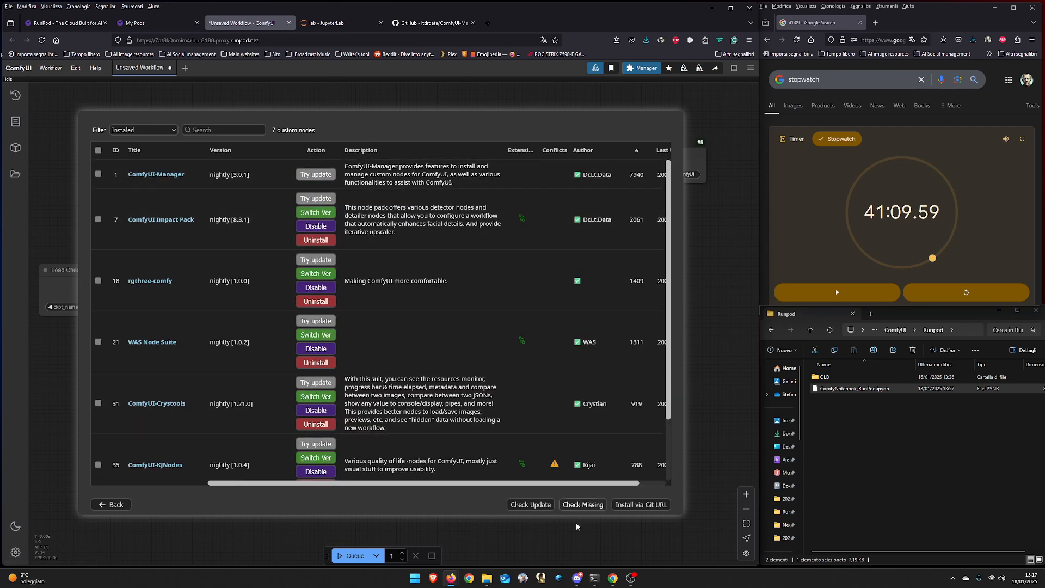
click(111, 504)
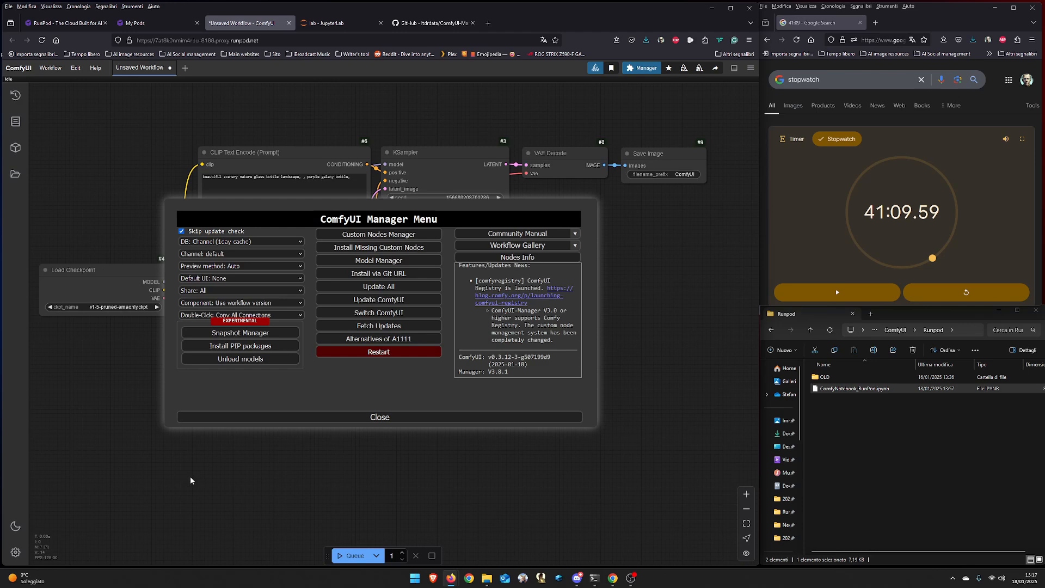
click(403, 417)
Add a Load Diffusion Model node with flux1-dev.safetensors above the Load Checkpoint node and check its weight_dtype options
drag(168, 361, 249, 362)
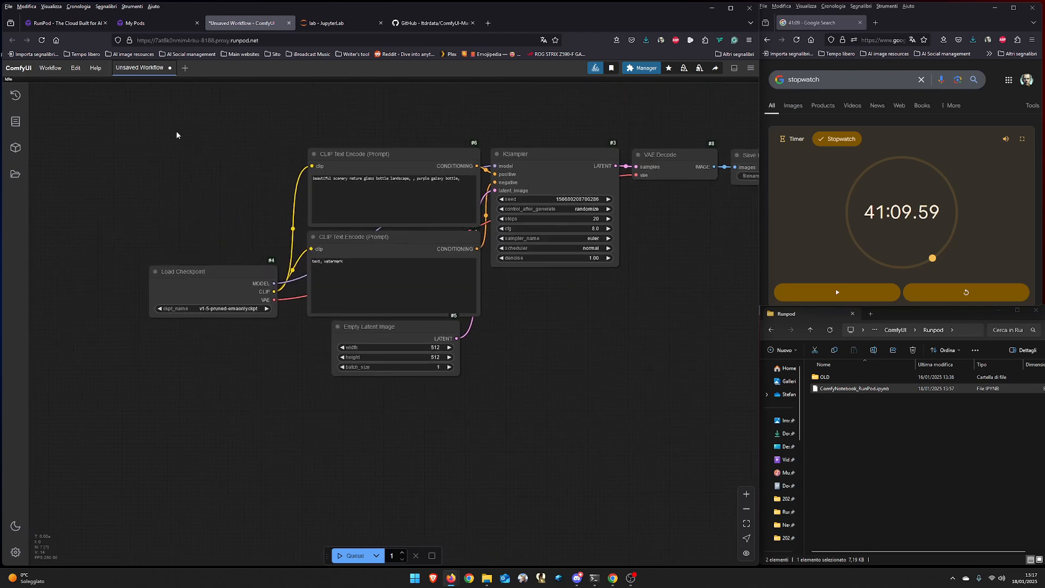
drag(123, 153, 125, 226)
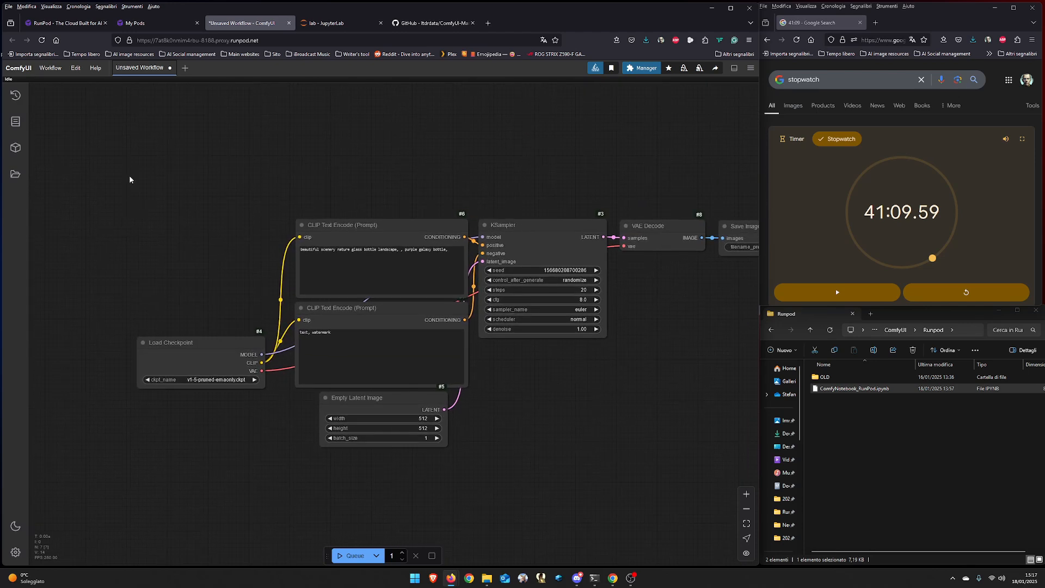
right_click(119, 141)
double_click(143, 168)
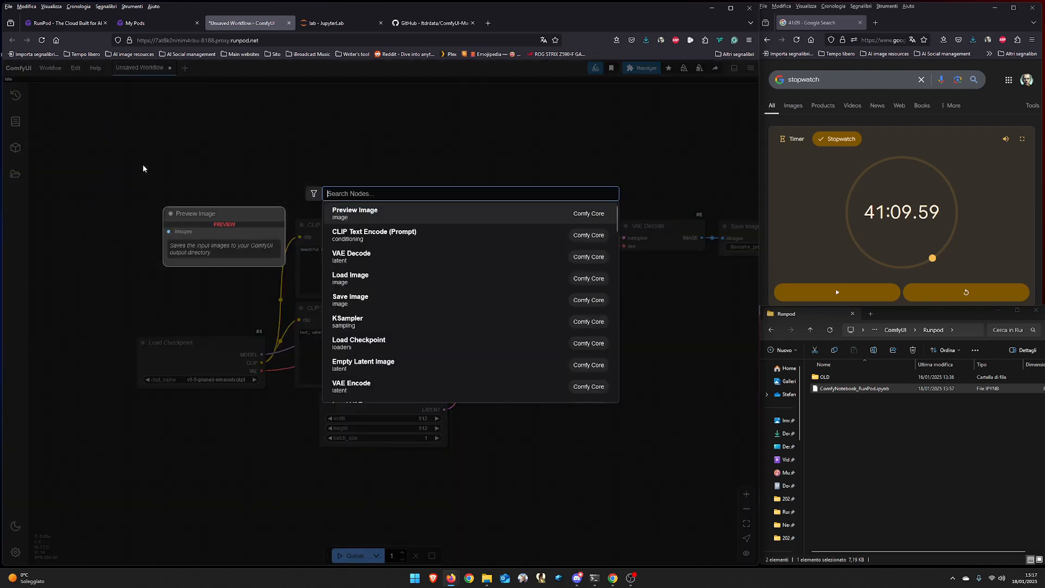
text(unet)
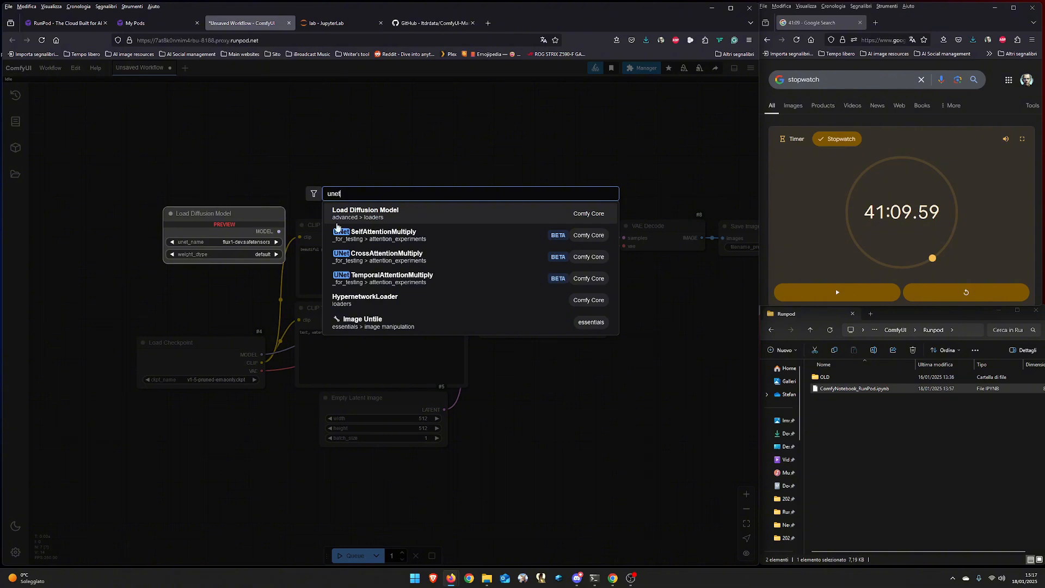
click(355, 213)
drag(223, 159, 135, 178)
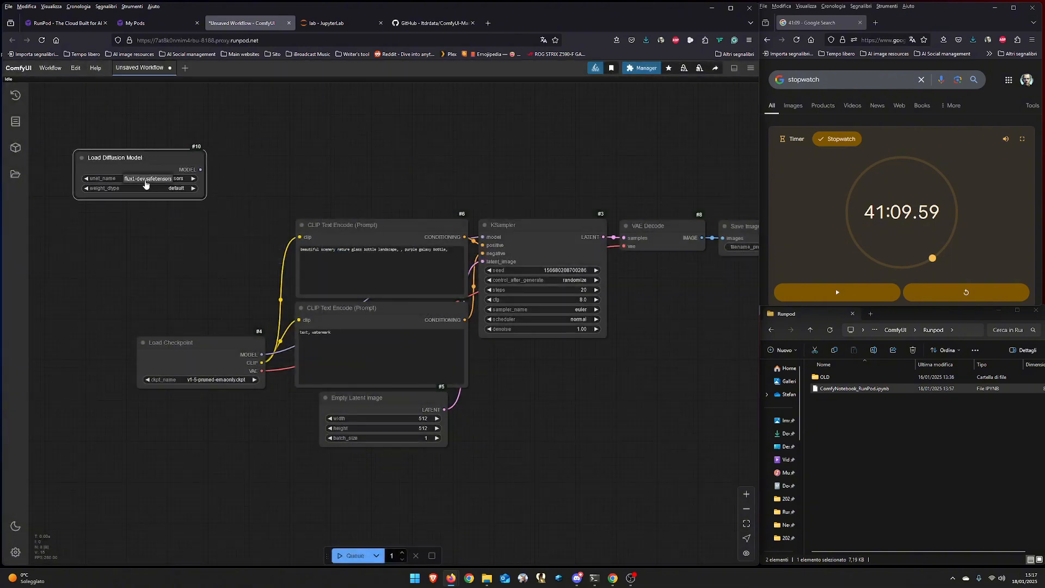
click(145, 187)
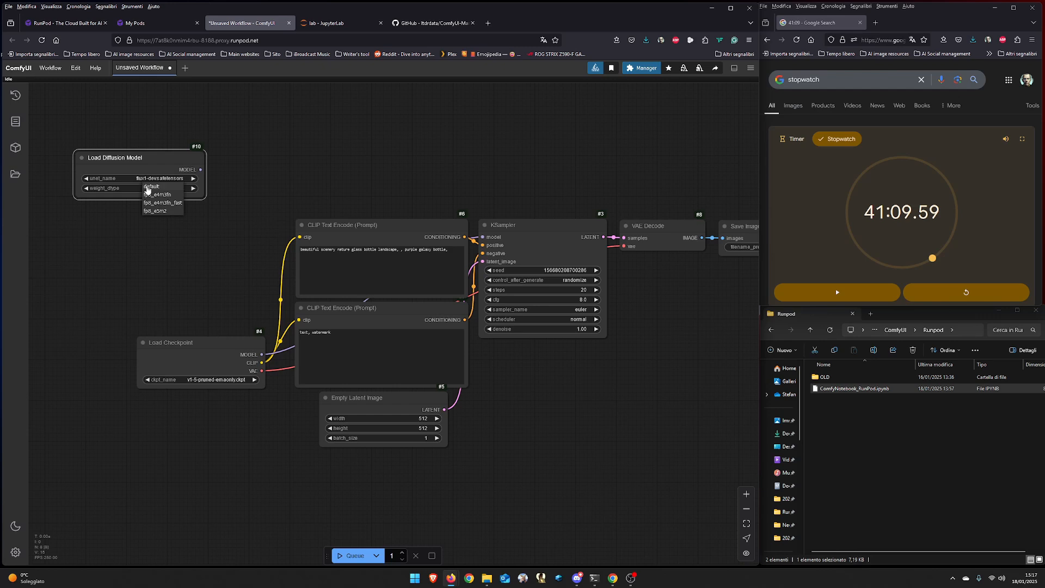
double_click(151, 240)
text(va)
key(Return)
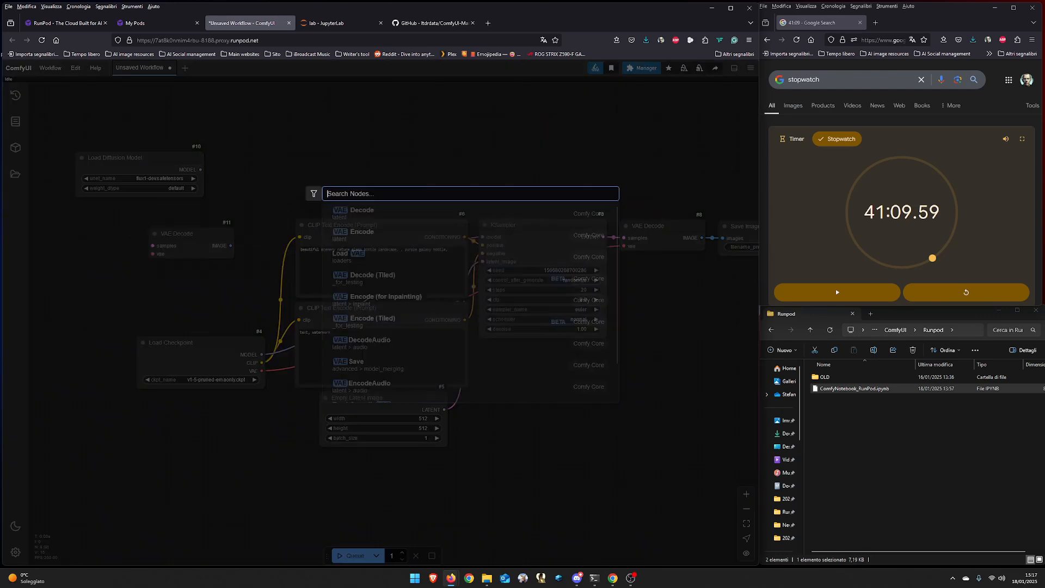
right_click(171, 233)
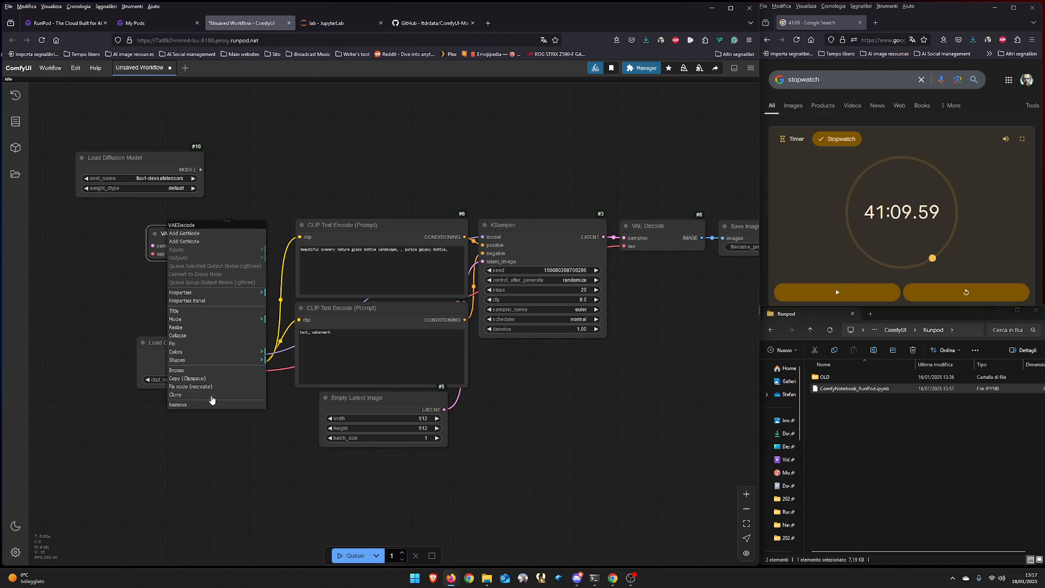
click(207, 405)
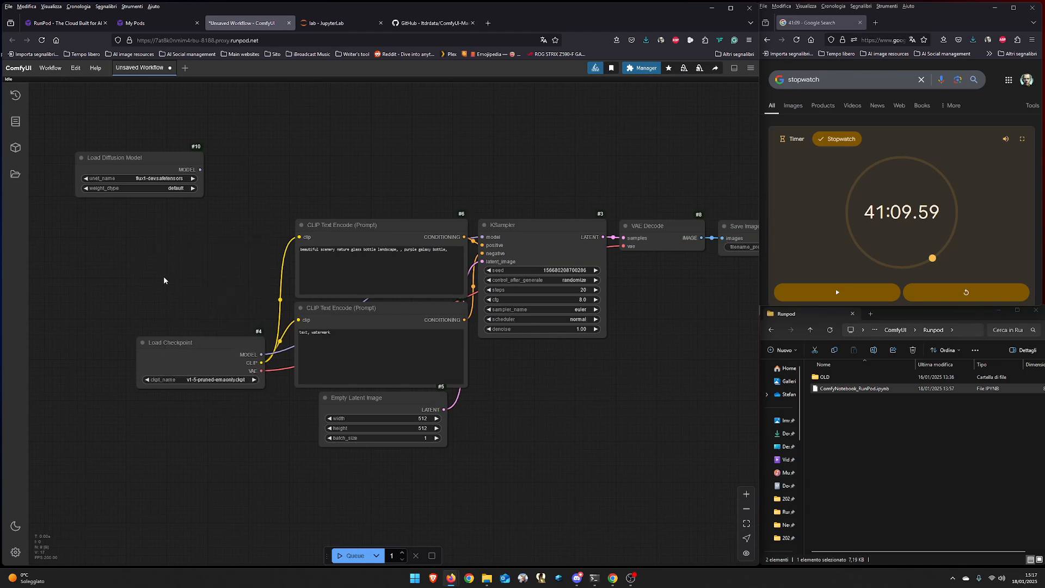
Add a Load VAE node with ae.safetensors and place it directly below the Load Diffusion Model node
double_click(146, 240)
text(vae)
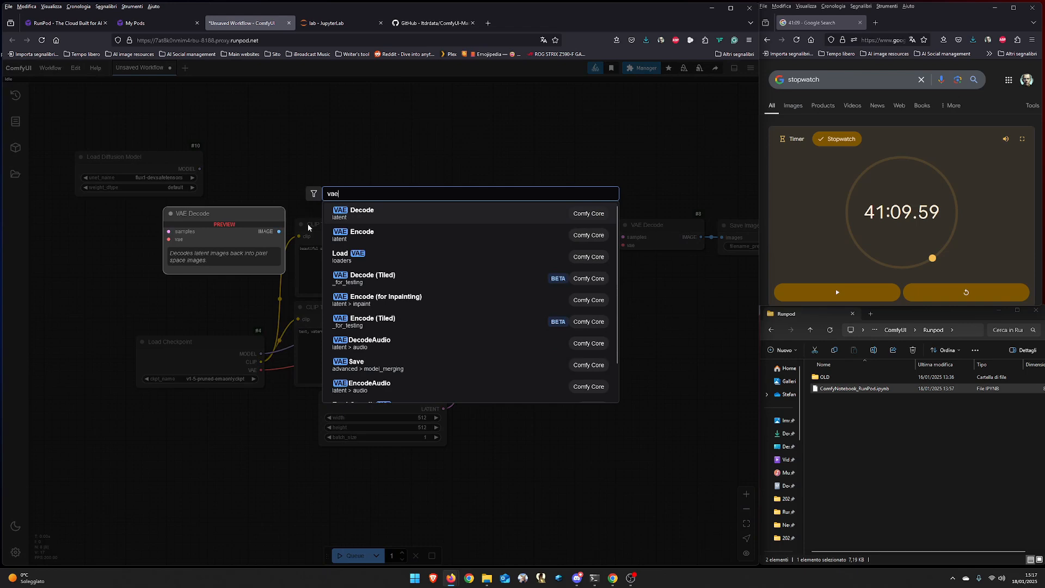
click(352, 256)
drag(201, 233, 129, 212)
Add a DualCLIPLoader node below Load VAE, with clip_name1 set to t5xxl_fp16.safetensors and type set to flux
double_click(163, 267)
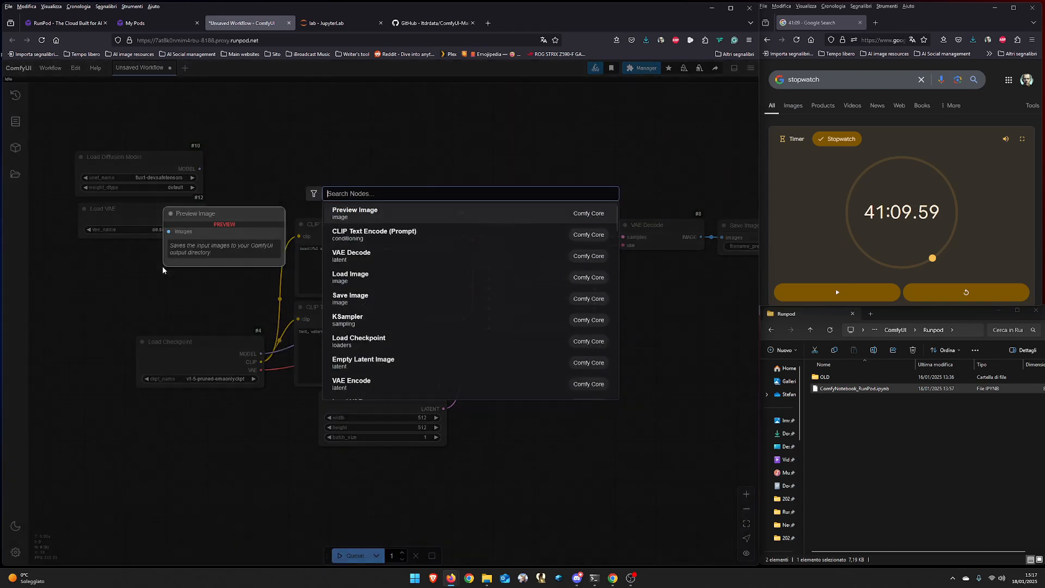
text(dual)
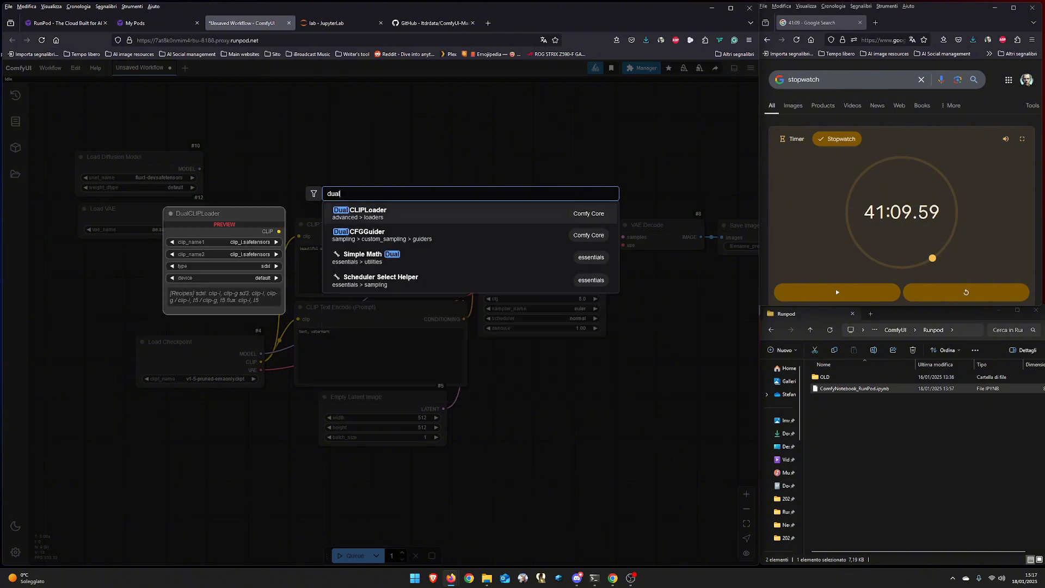
text( cli)
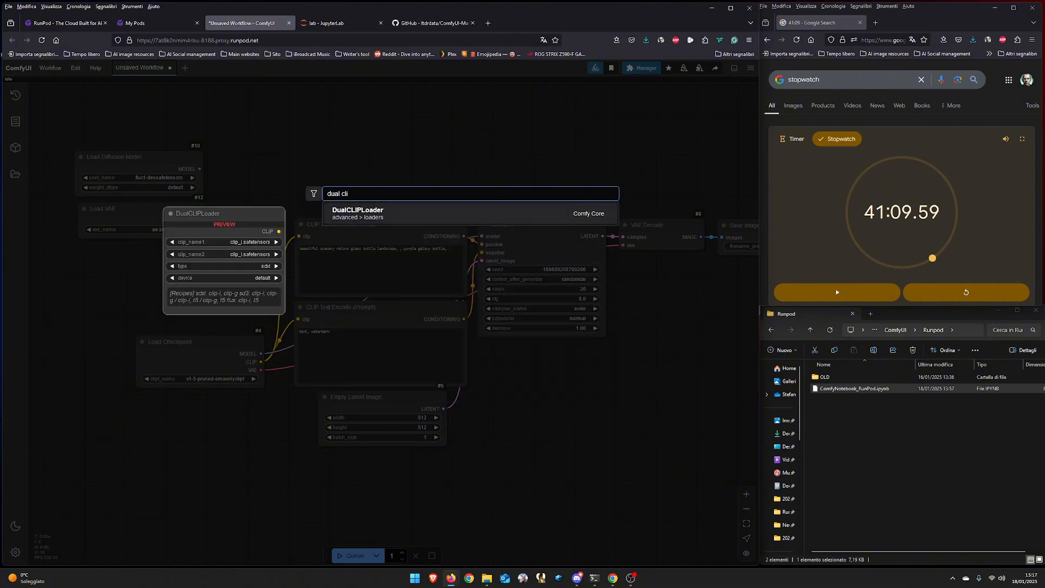
click(375, 217)
drag(211, 263, 118, 256)
click(124, 277)
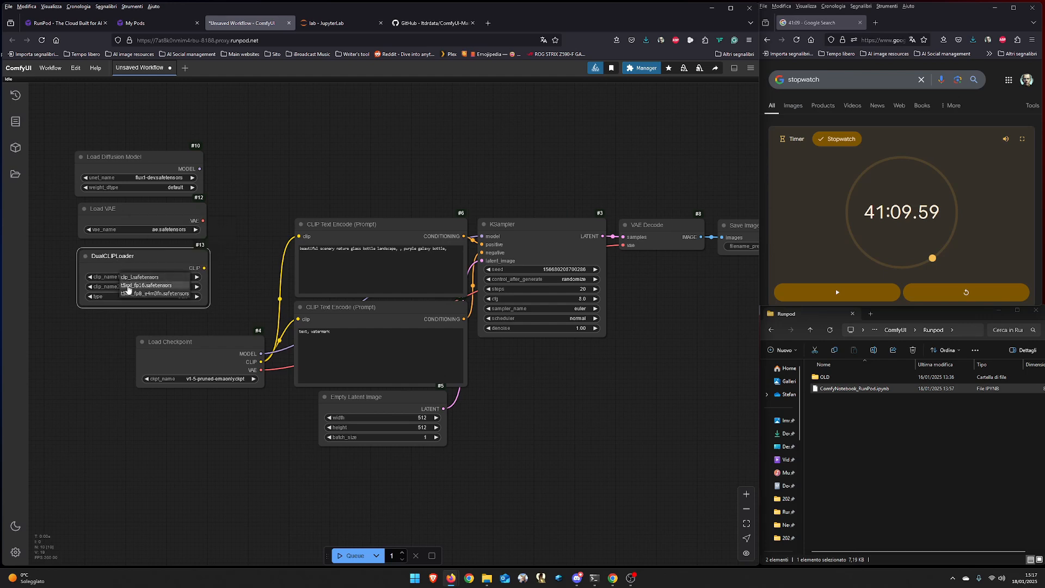
click(132, 285)
click(137, 297)
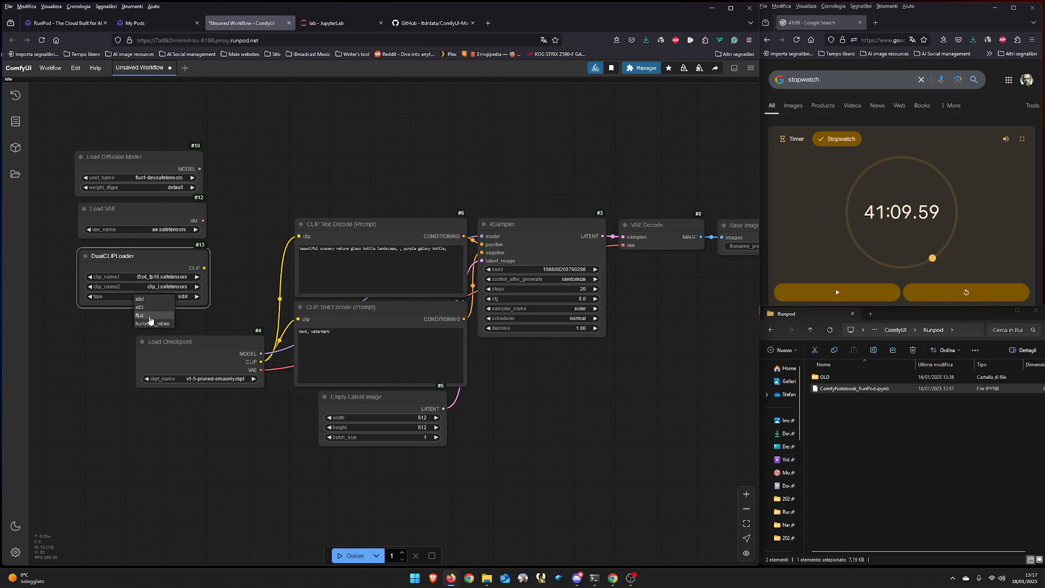
Wire the new model, VAE and CLIP loaders to KSampler, VAE Decode and both prompt nodes, and remove the Load Checkpoint node
drag(189, 343, 143, 346)
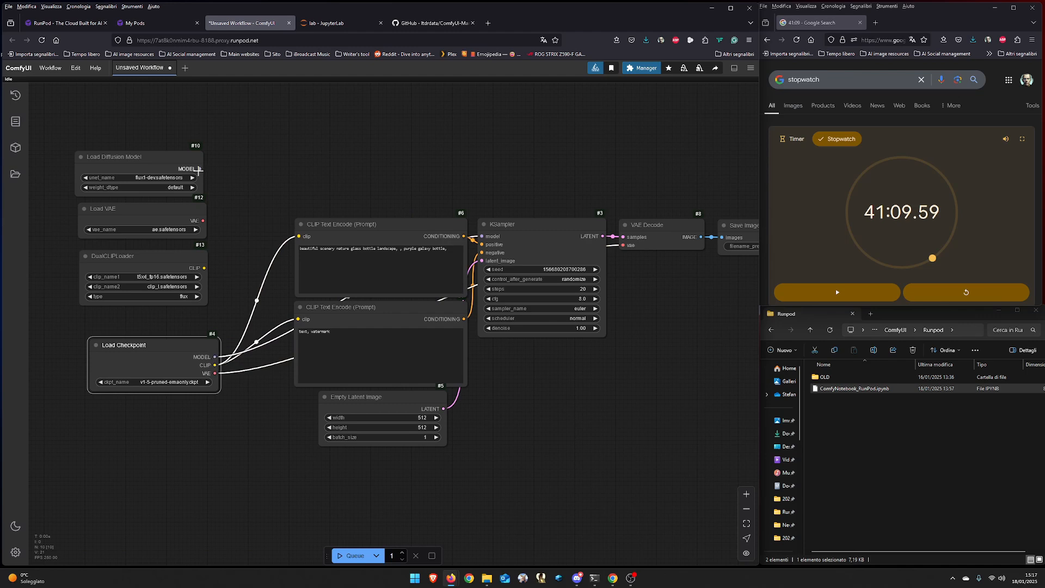
drag(200, 169, 478, 238)
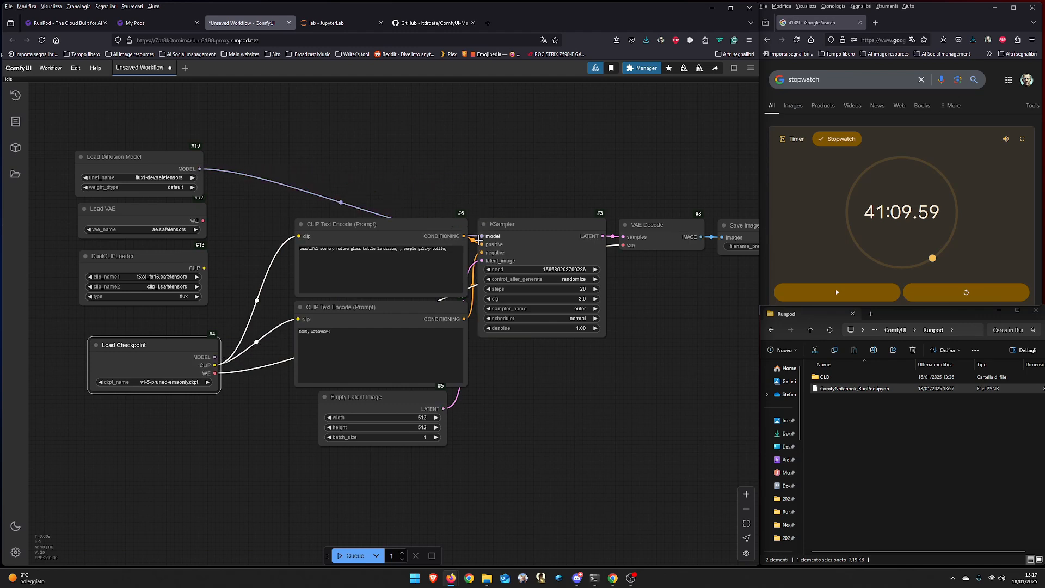
drag(202, 220, 623, 246)
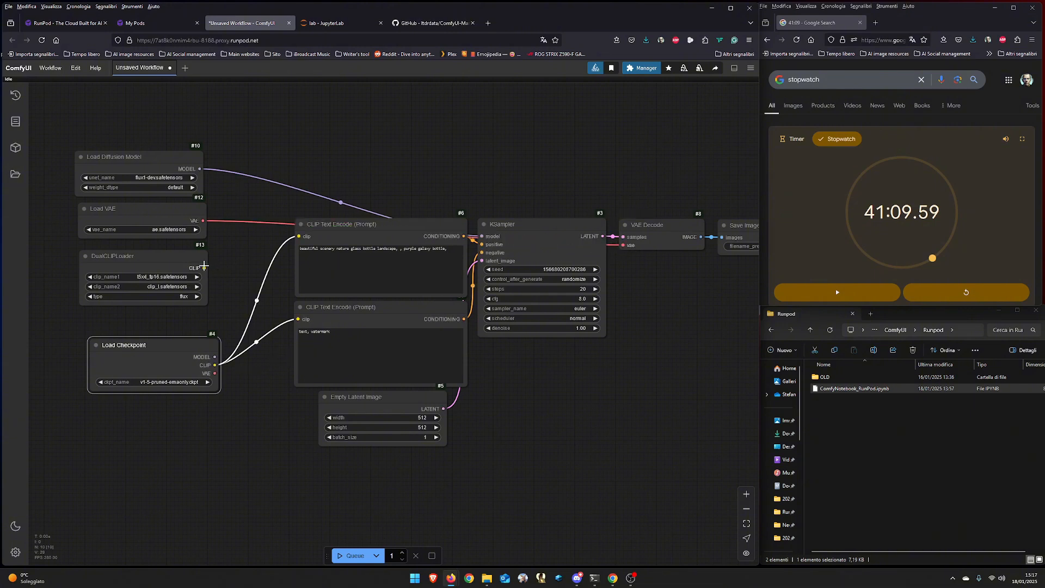
drag(204, 267, 299, 236)
drag(204, 268, 298, 319)
right_click(171, 347)
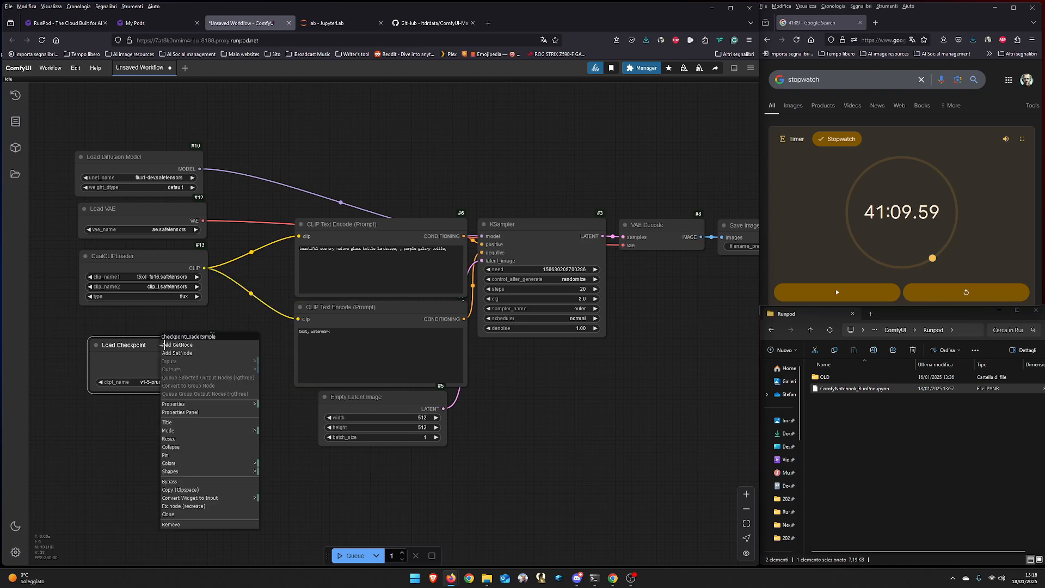
click(174, 527)
Add a FluxGuidance node above KSampler and connect it between the positive prompt's conditioning and KSampler's positive input
drag(427, 155, 301, 136)
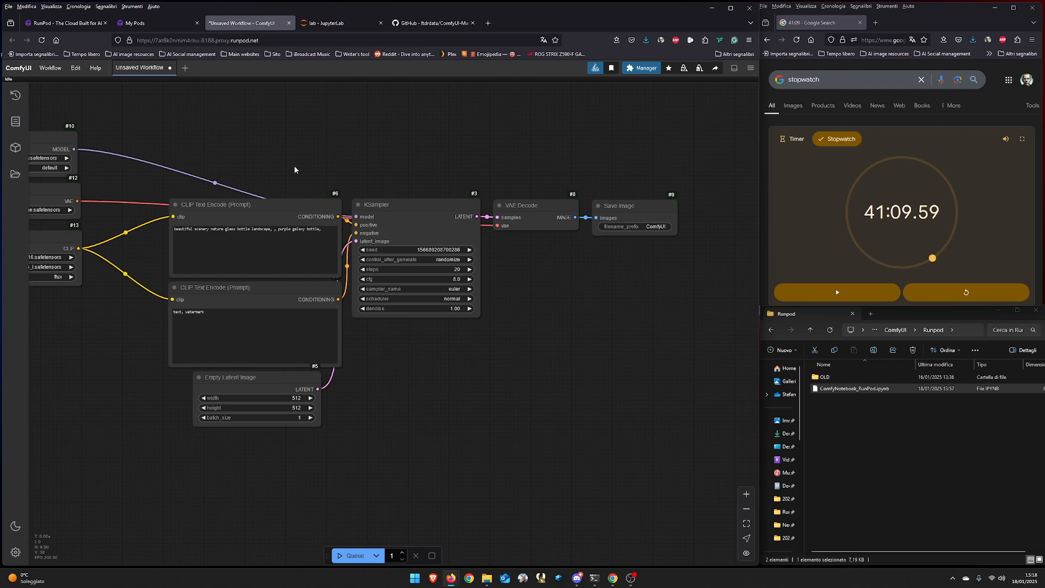
double_click(362, 130)
text(t)
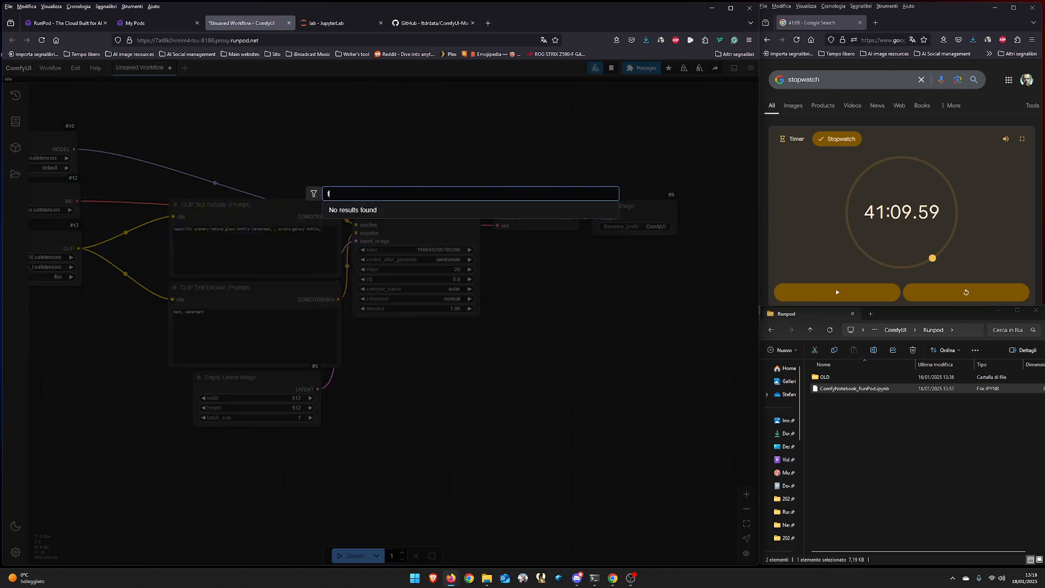
text(lux)
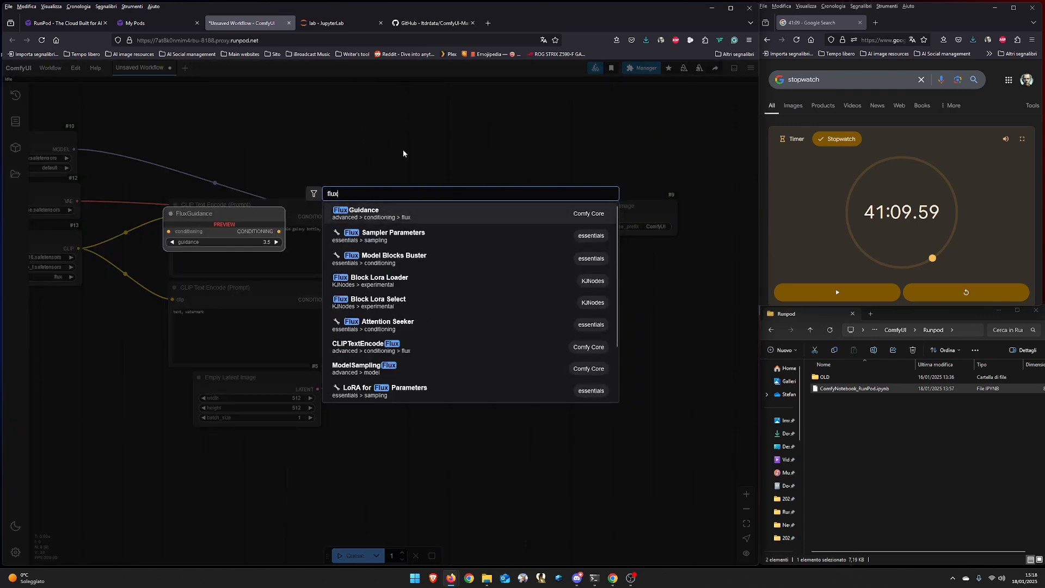
click(353, 211)
drag(307, 205, 263, 196)
drag(357, 224, 366, 137)
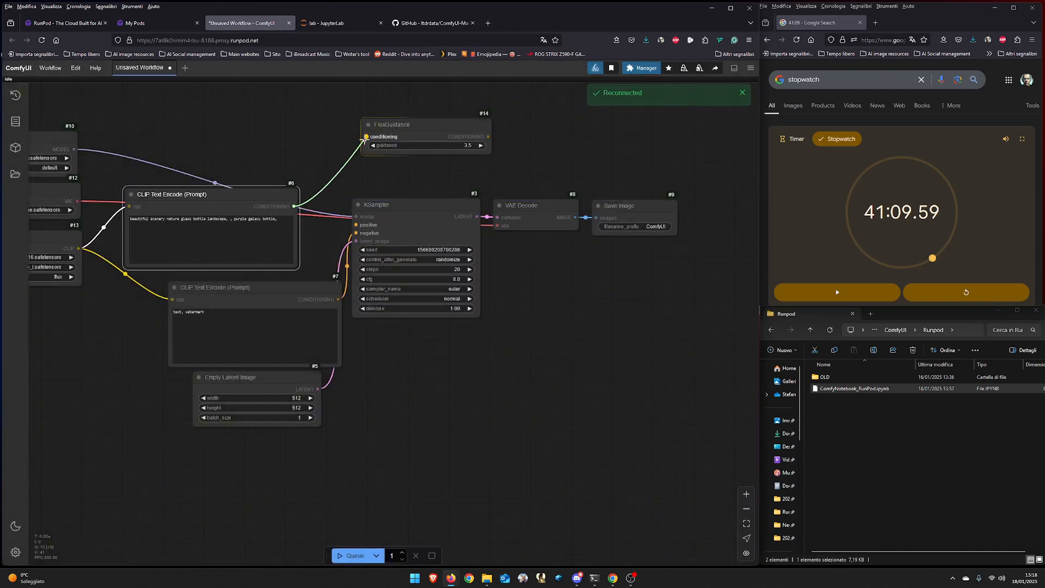
drag(489, 137, 357, 224)
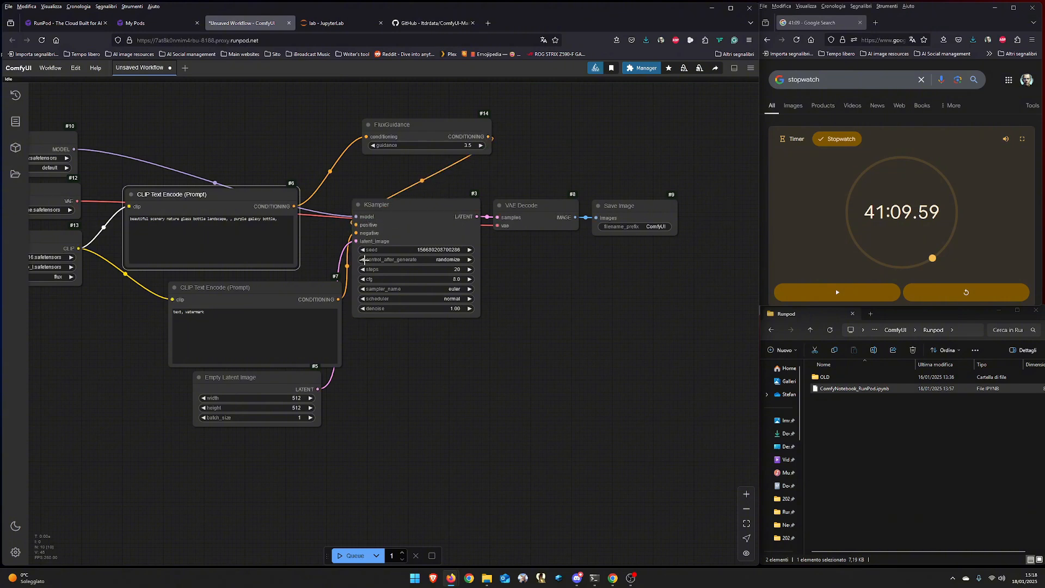
Shift the negative prompt and Empty Latent Image nodes away from KSampler to tidy the layout
drag(285, 301, 249, 296)
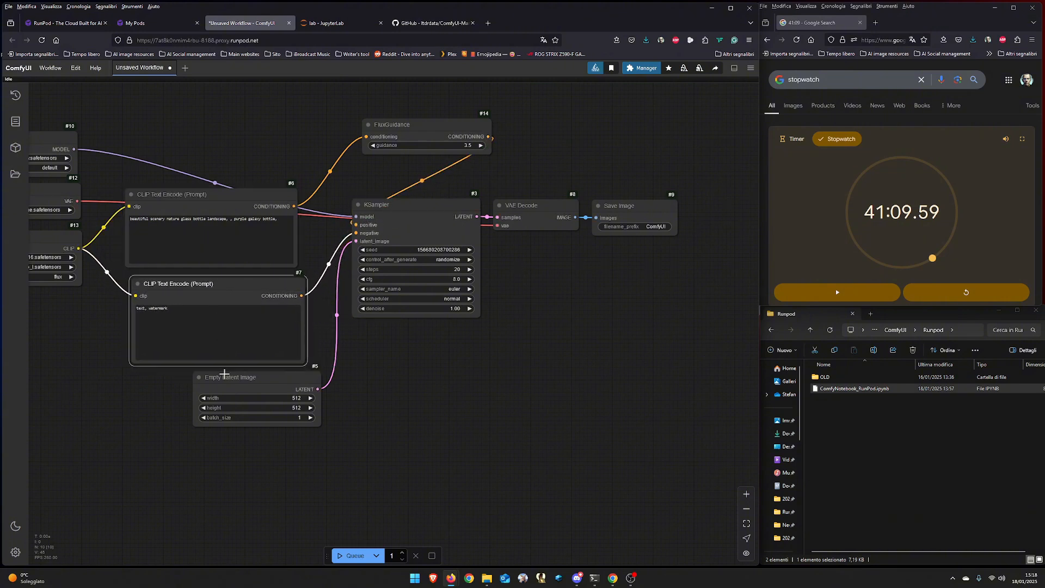
drag(219, 377, 181, 382)
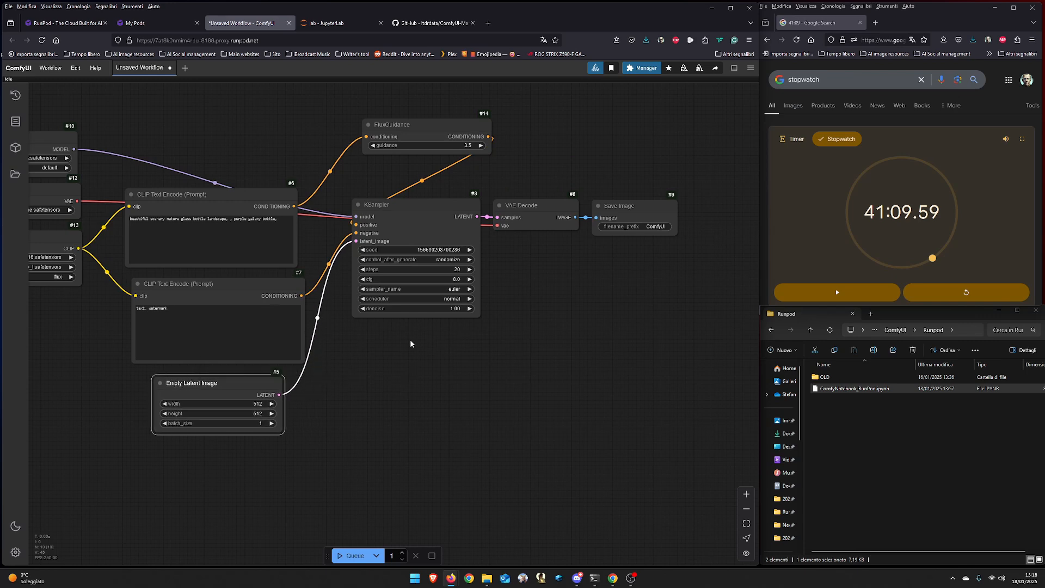
scroll(410, 344, down, 1)
drag(372, 359, 420, 370)
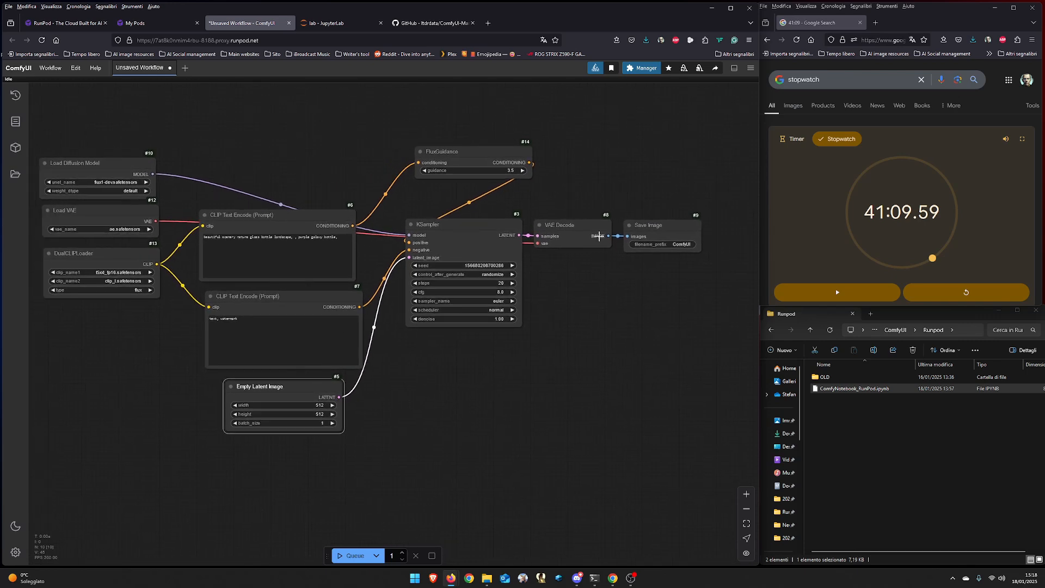
Replace the Save Image node with a Preview Image node connected to the VAE Decode image output
right_click(643, 228)
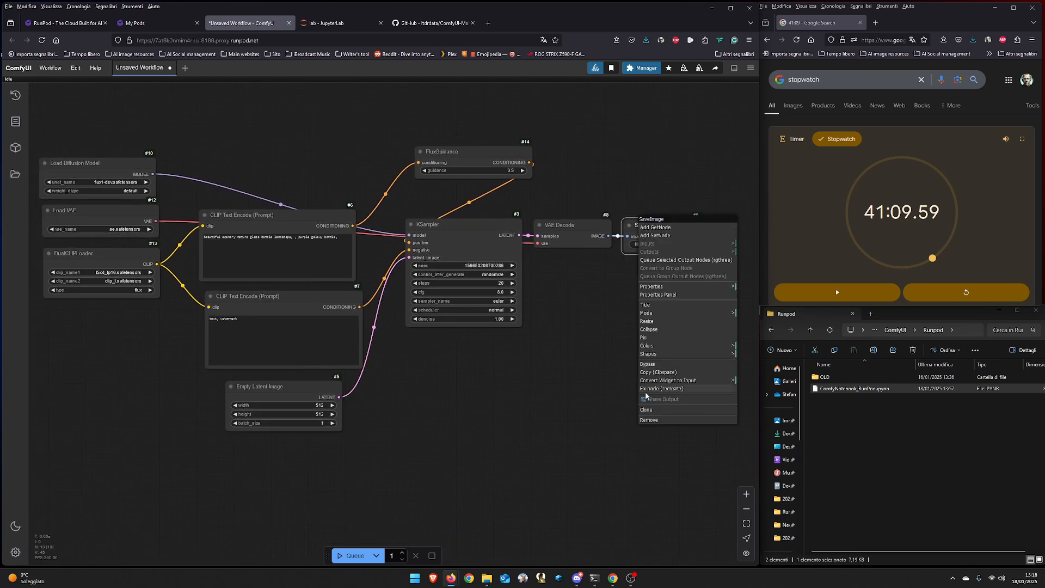
click(649, 420)
double_click(629, 327)
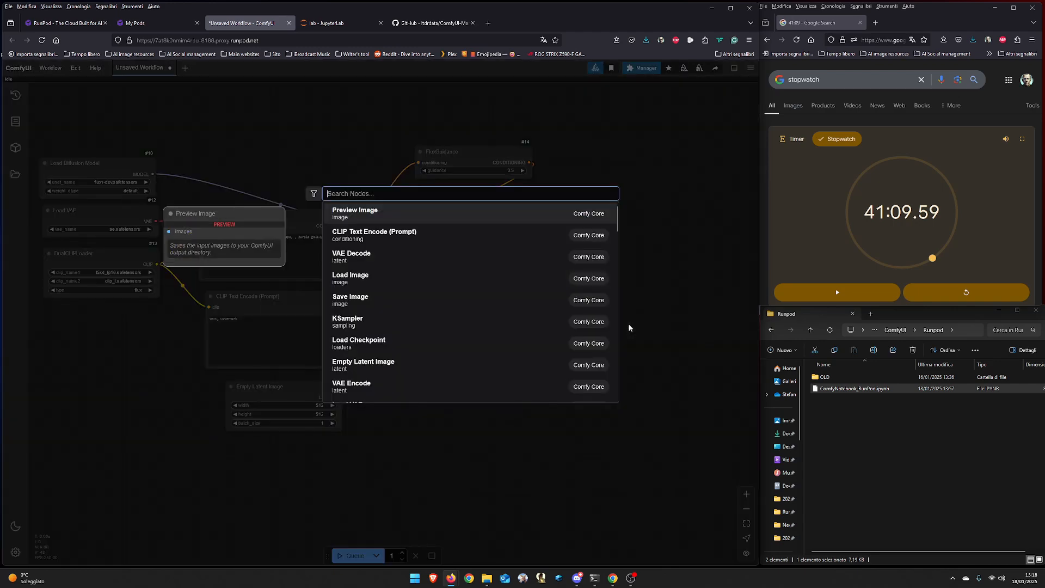
click(346, 215)
drag(609, 236, 658, 228)
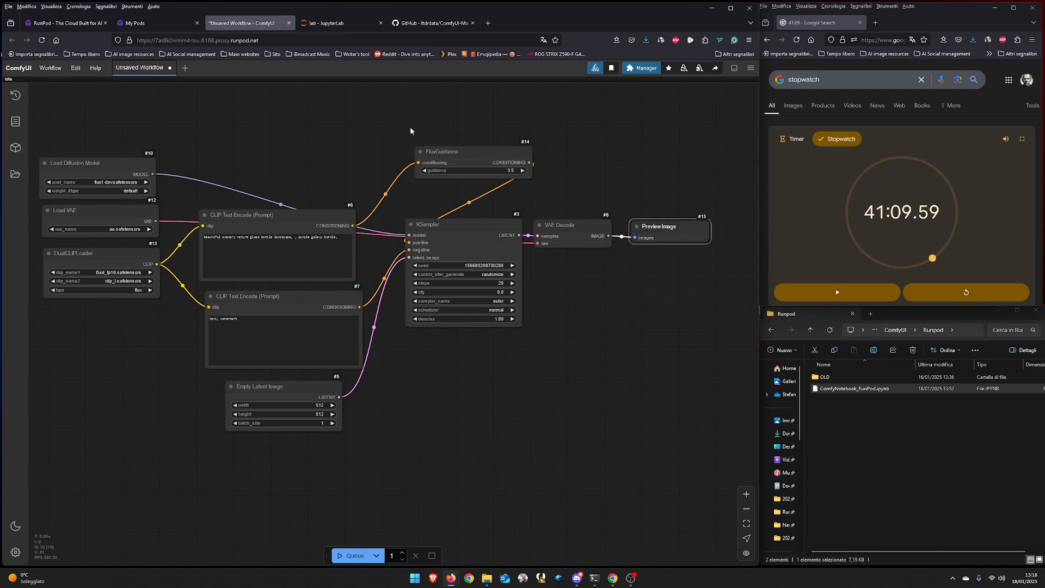
Queue the Flux workflow for generation
drag(295, 133, 307, 132)
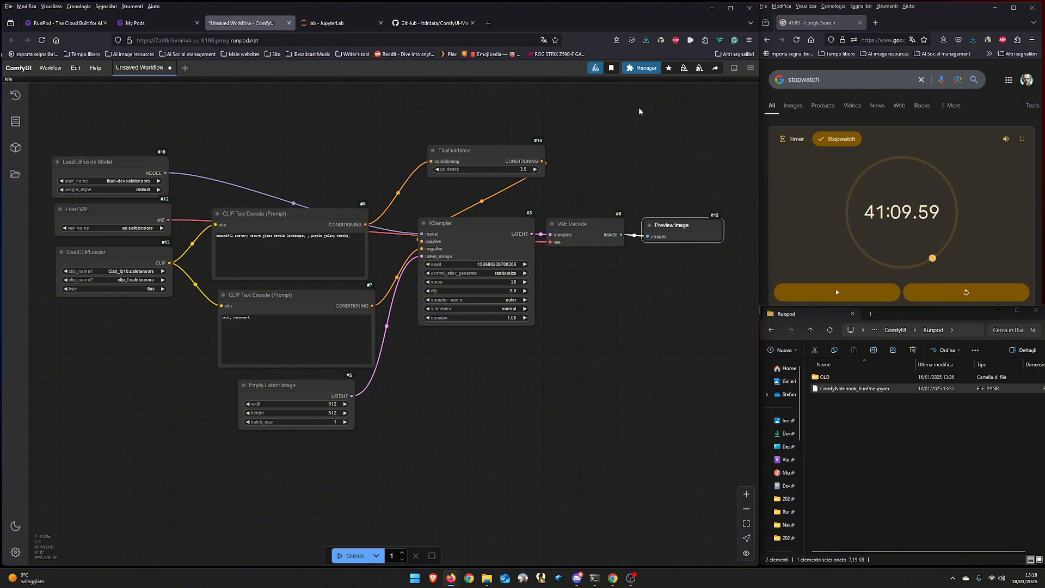
click(349, 556)
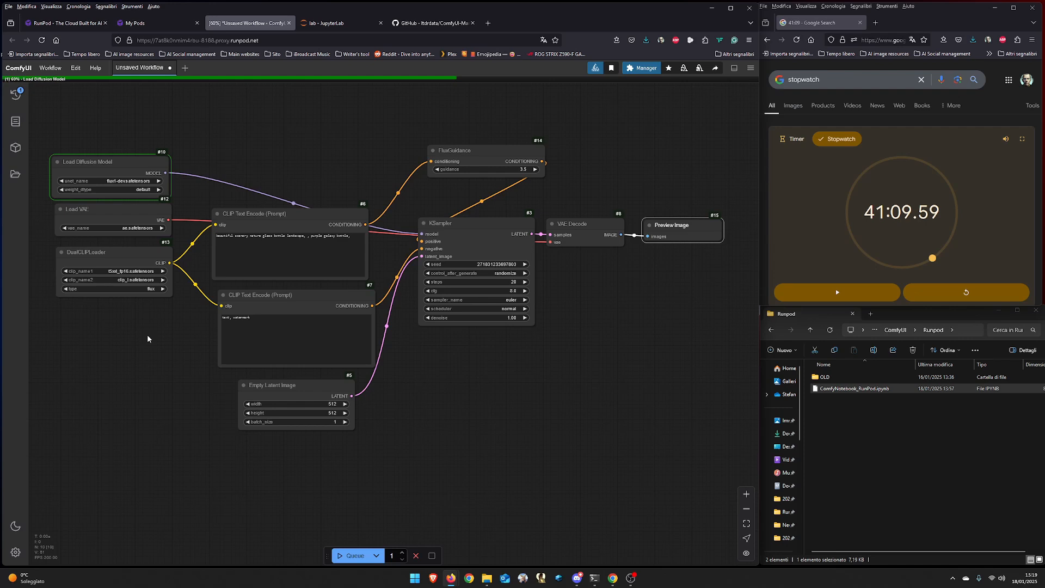
Set the KSampler's cfg to 1.0 and its scheduler to beta, and nudge the Load Diffusion Model node slightly
click(487, 291)
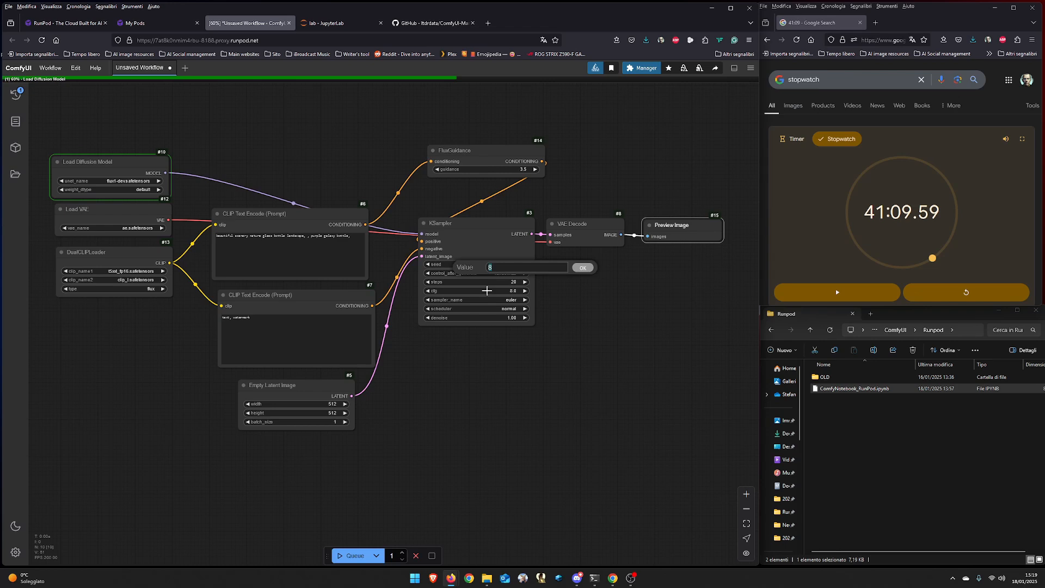
text(1)
click(583, 266)
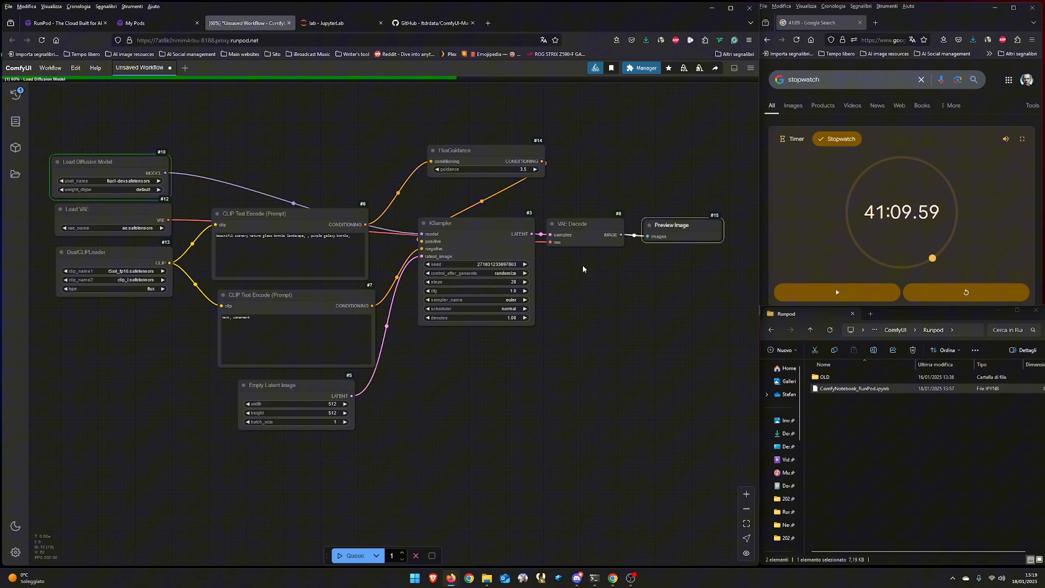
click(493, 309)
click(509, 369)
drag(91, 163, 95, 162)
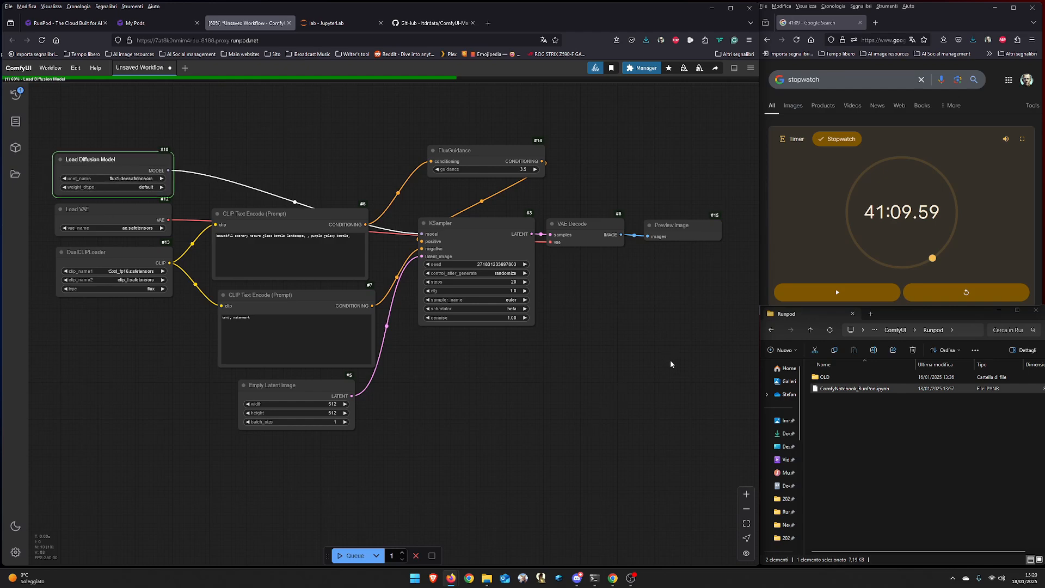
Enlarge the Preview Image node to make room for the generated picture
drag(671, 360, 650, 350)
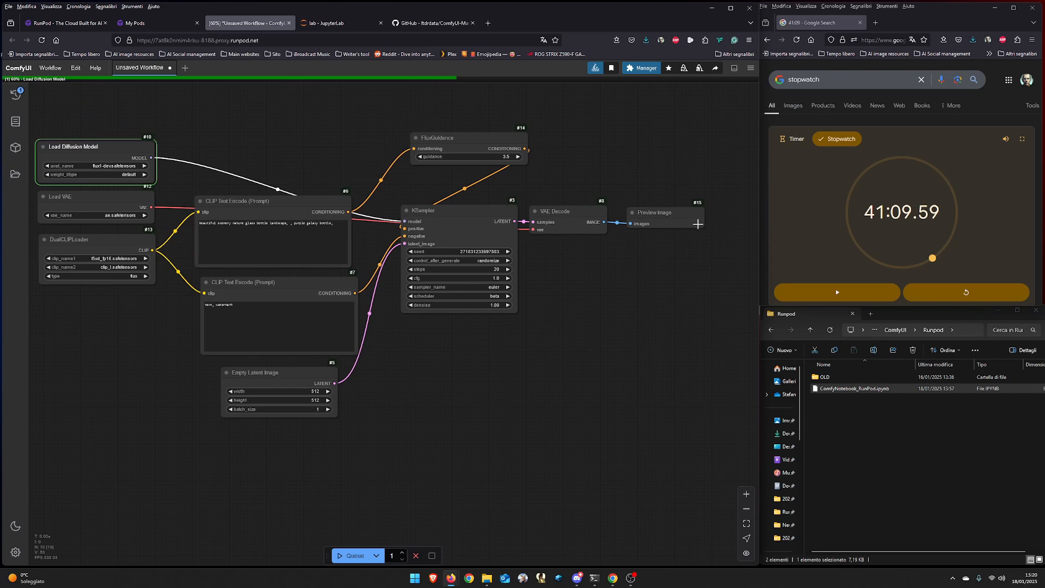
drag(700, 228, 754, 351)
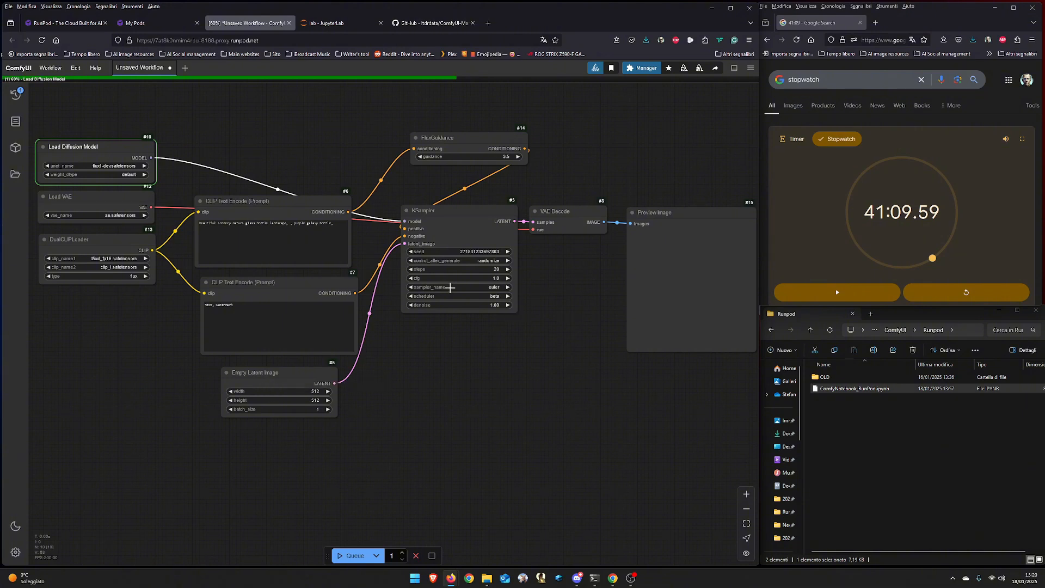
Set the Empty Latent Image node's width and height to 1024
click(285, 392)
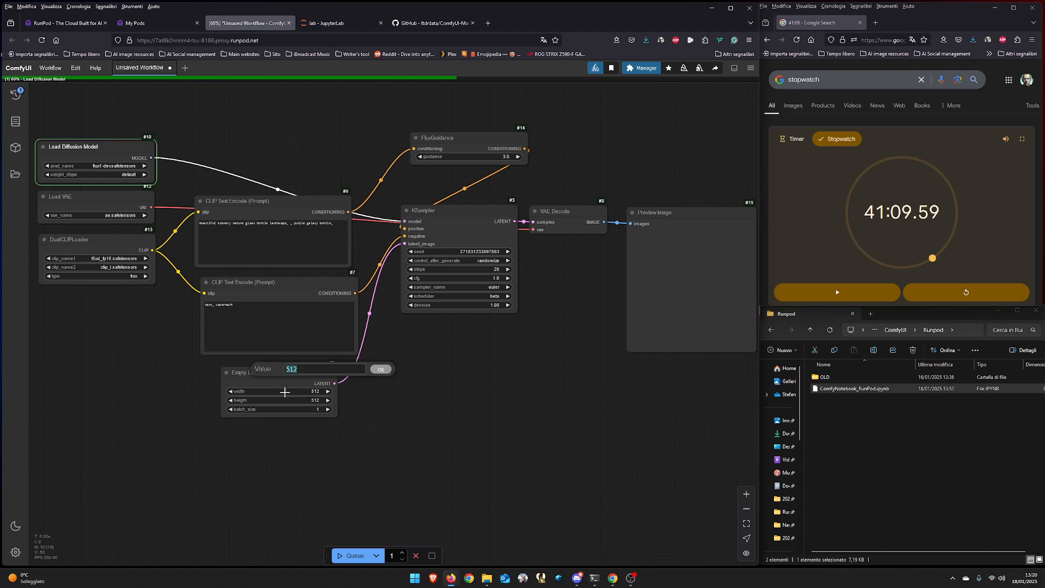
text(1025)
key(BackSpace)
text(4)
key(Return)
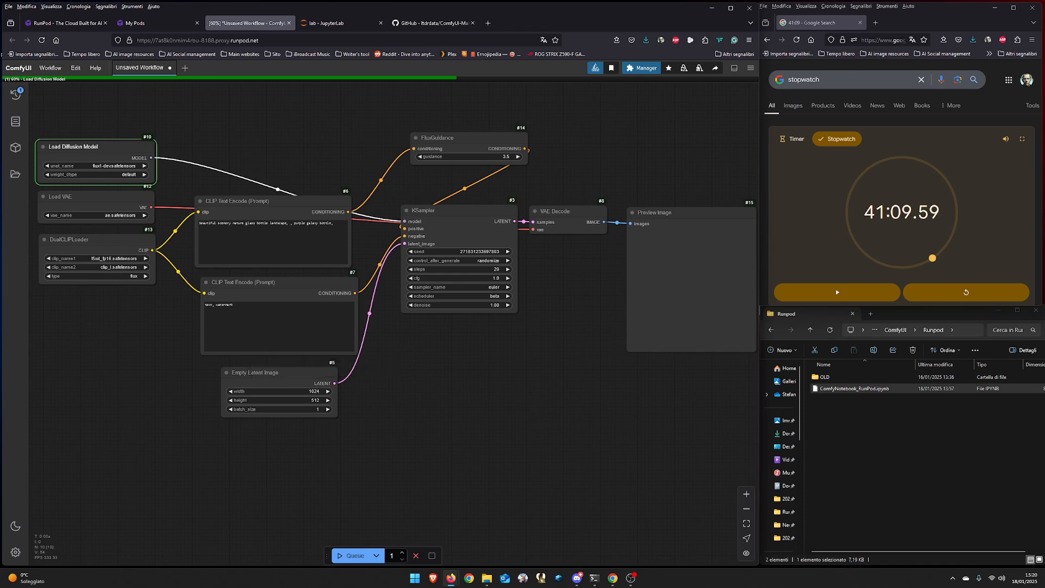
click(291, 400)
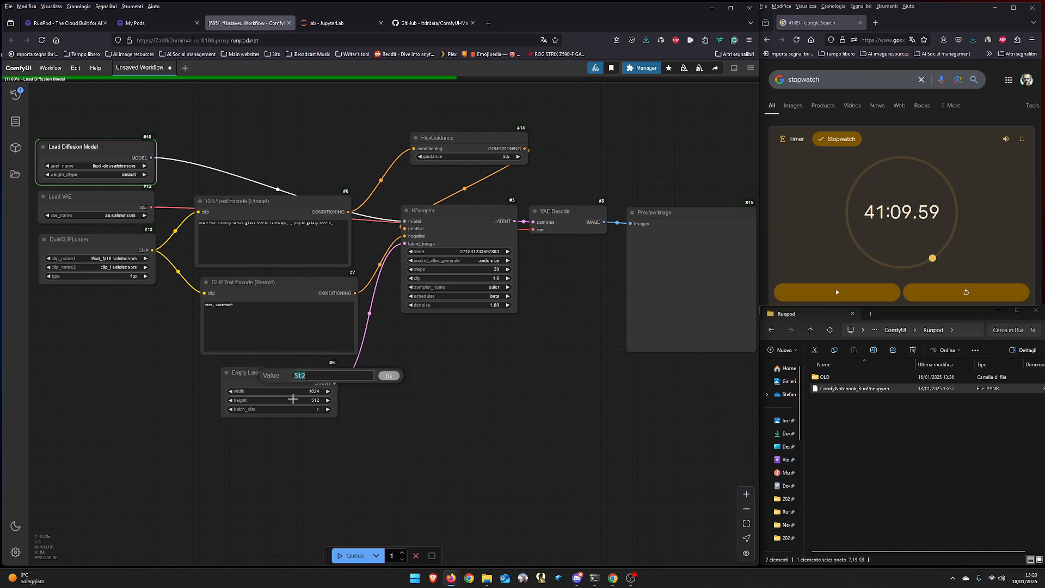
text(1024)
key(Return)
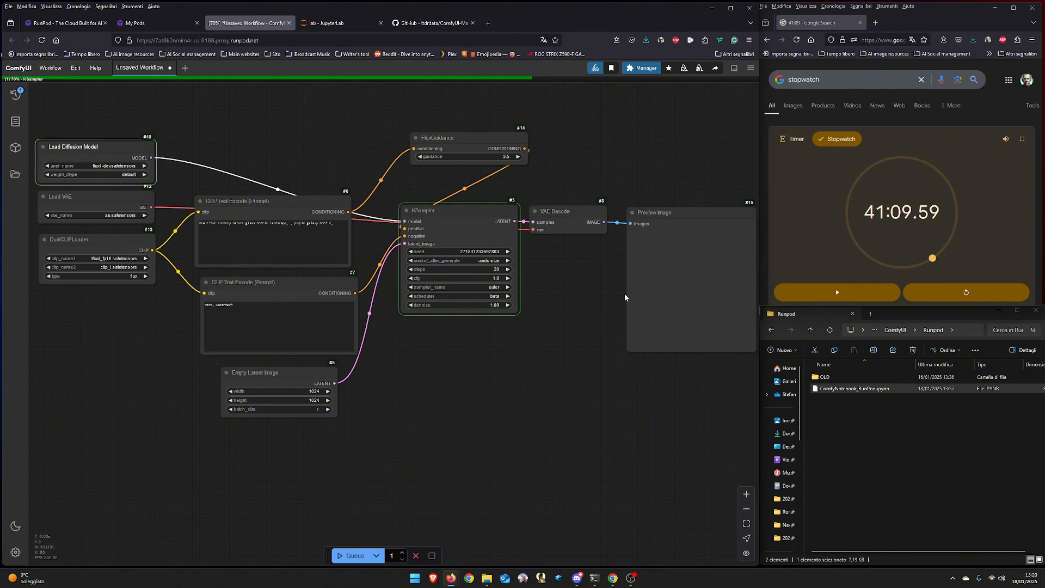
Queue the Flux workflow again with the new image size and enlarge the Preview Image node further
drag(562, 337, 558, 337)
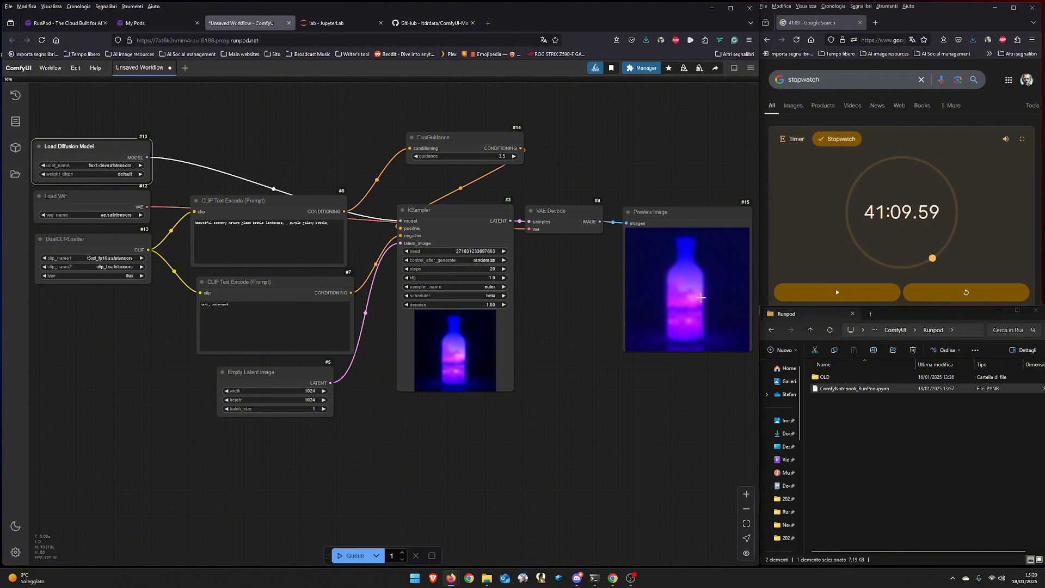
click(354, 555)
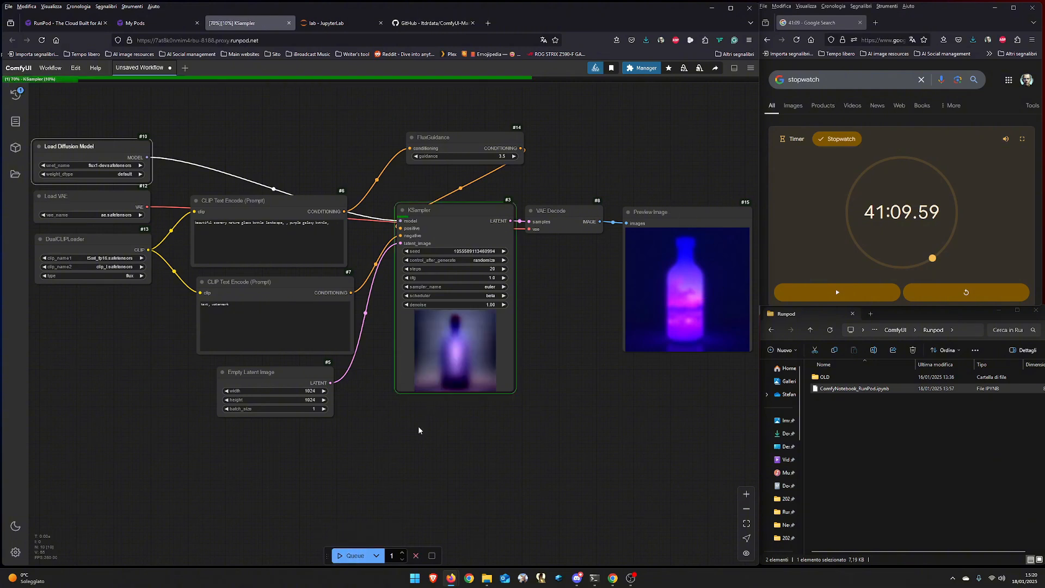
drag(423, 400, 256, 345)
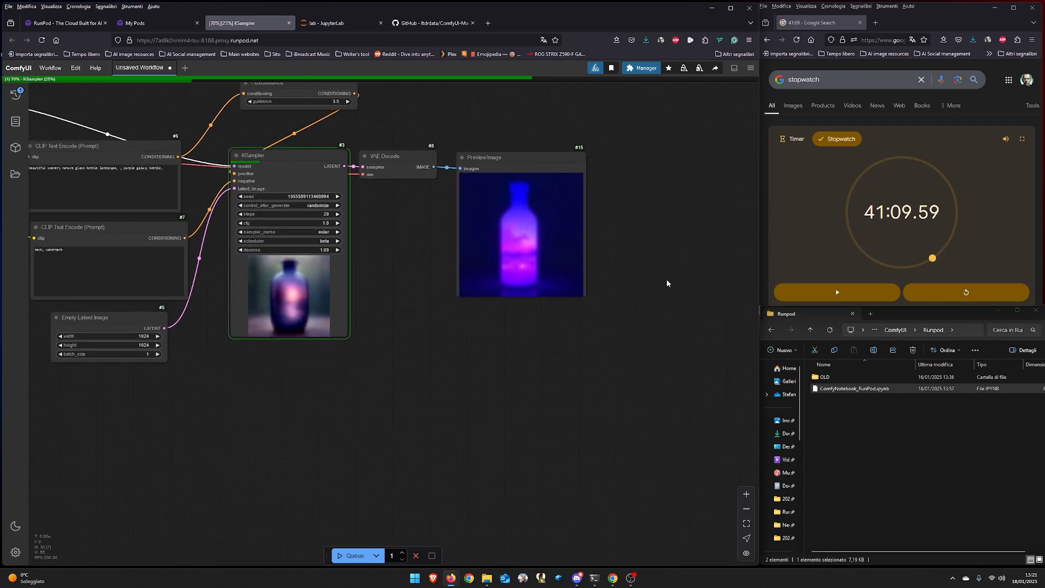
drag(587, 298, 722, 448)
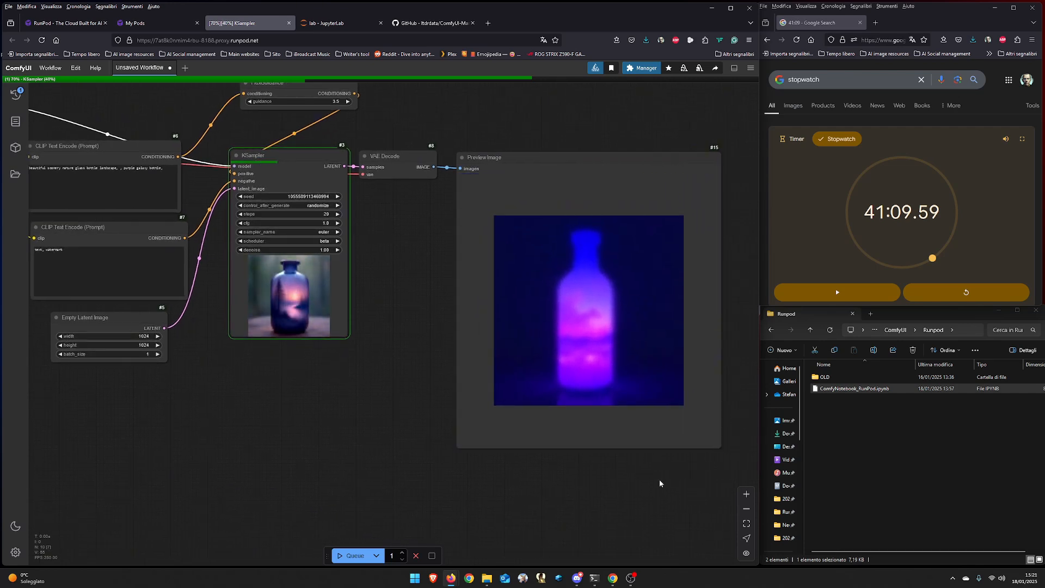
drag(661, 481, 514, 475)
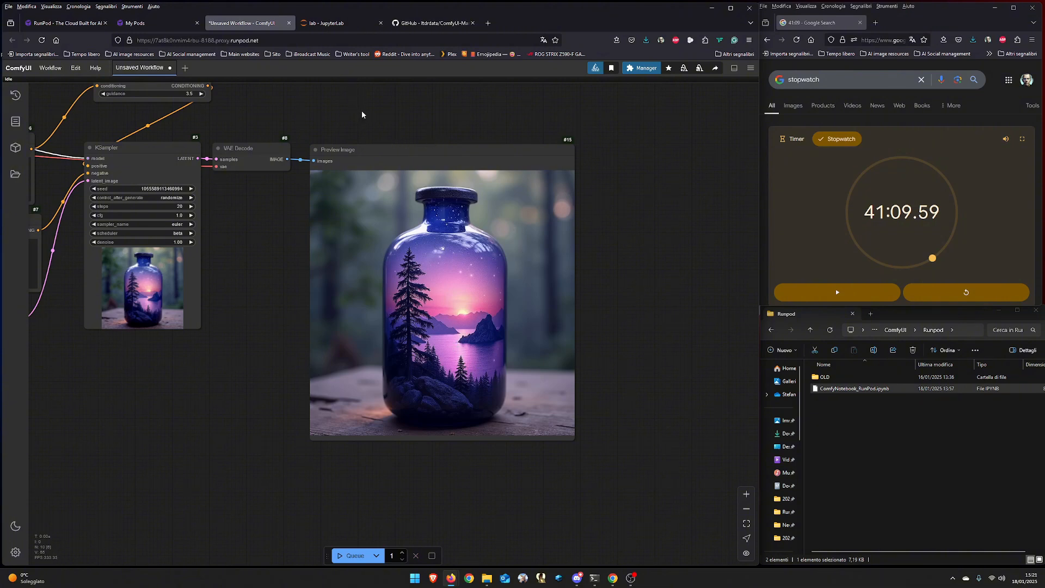
Close the pod's connection options in RunPod and return to ComfyUI to view the complete workflow
click(157, 26)
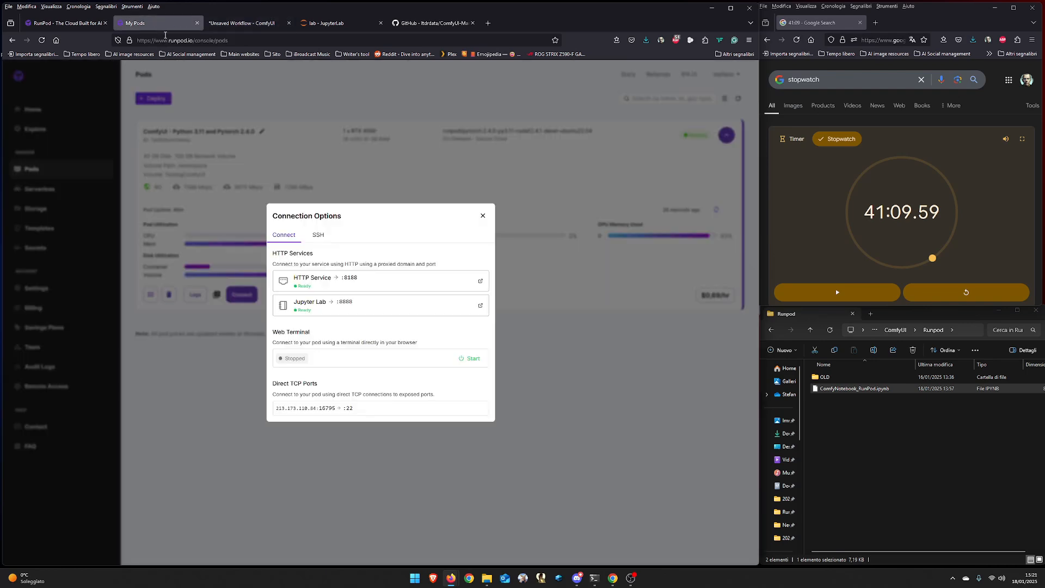
click(483, 216)
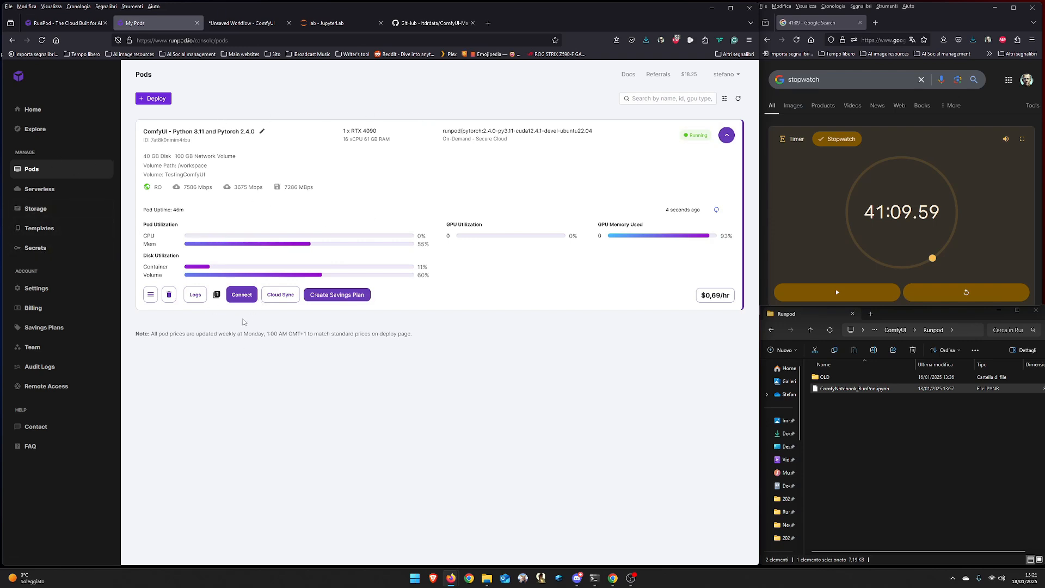
click(249, 24)
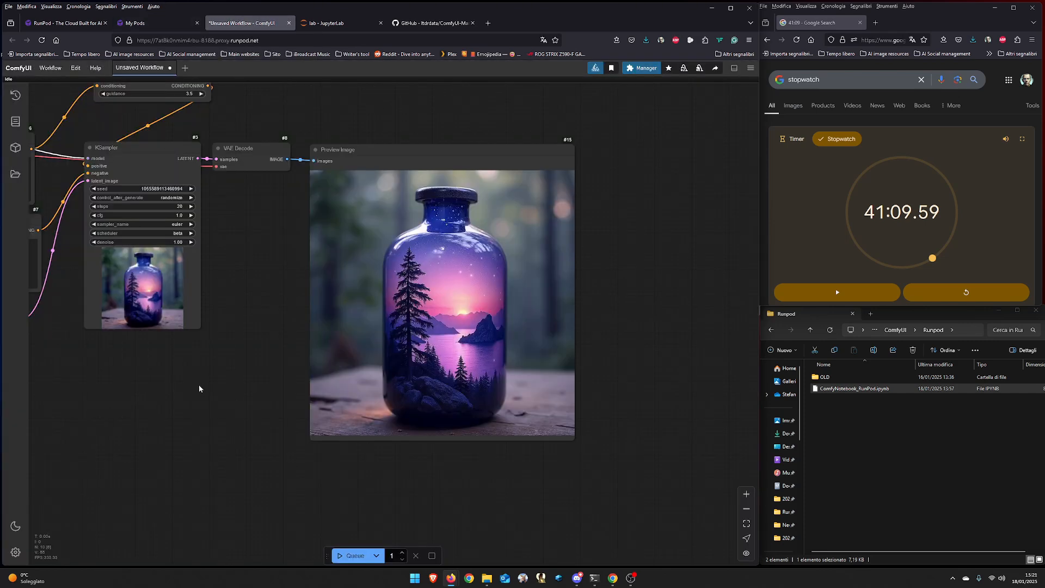
scroll(314, 410, down, 4)
scroll(187, 379, up, 2)
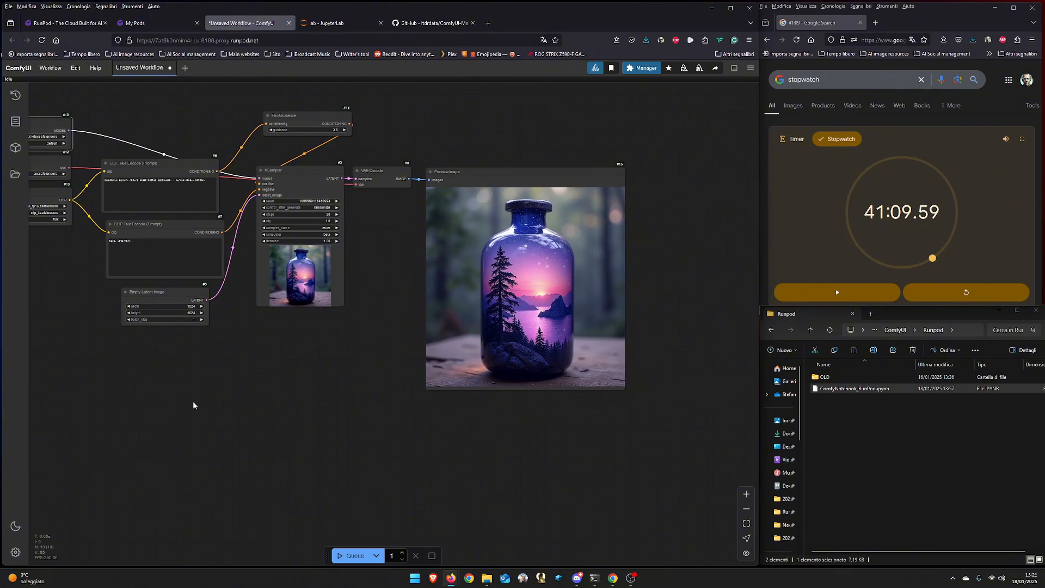
scroll(196, 408, down, 1)
drag(212, 416, 254, 417)
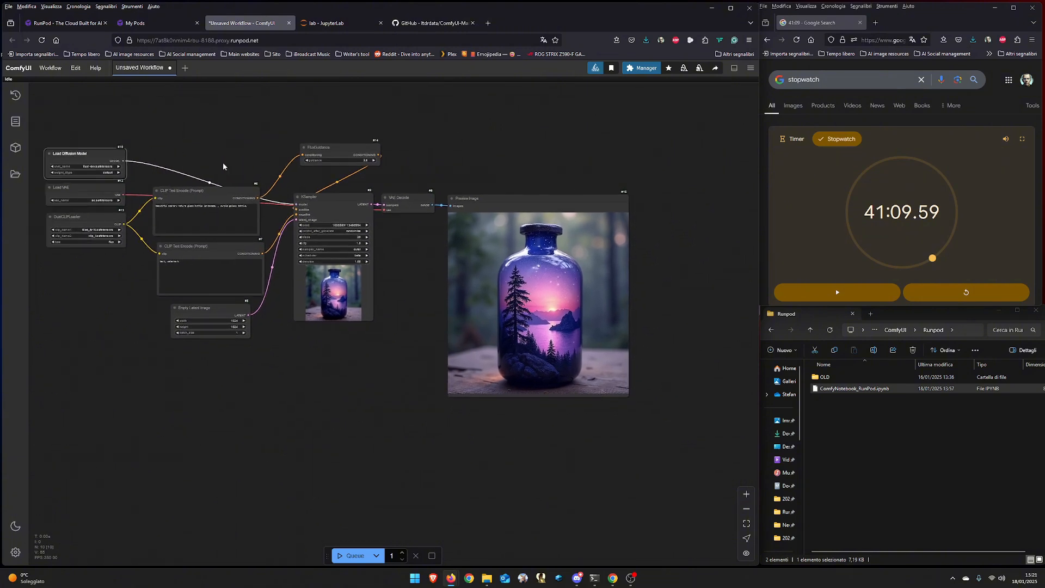
Terminate the running ComfyUI pod in RunPod and close its ComfyUI and JupyterLab browser tabs
click(155, 24)
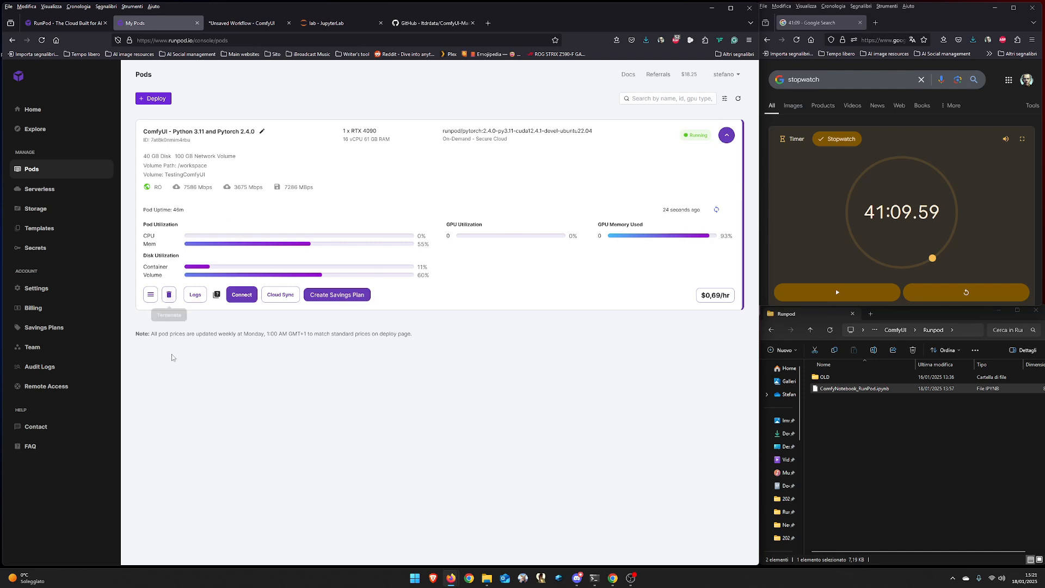
click(169, 296)
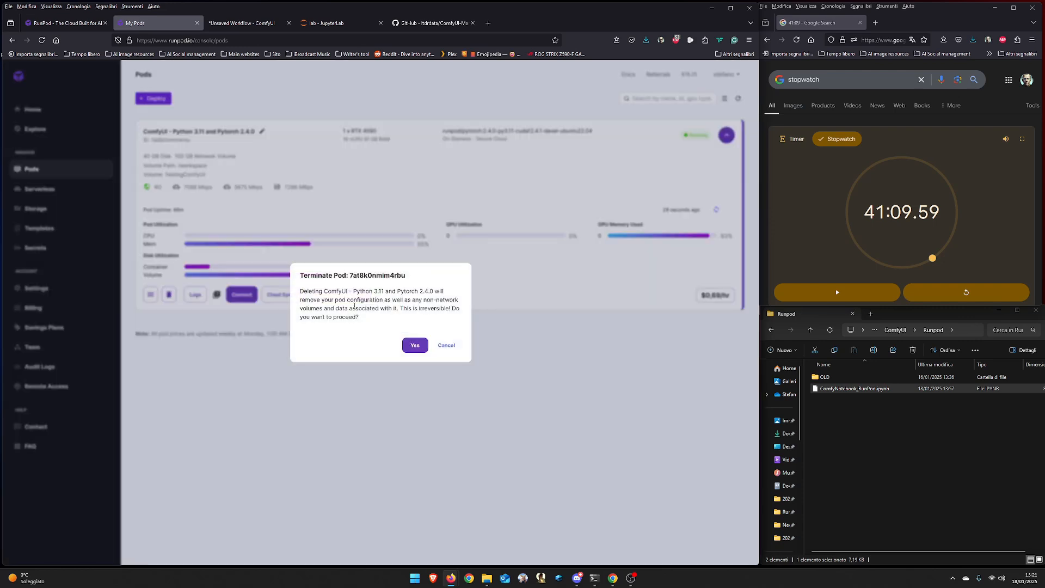
click(415, 345)
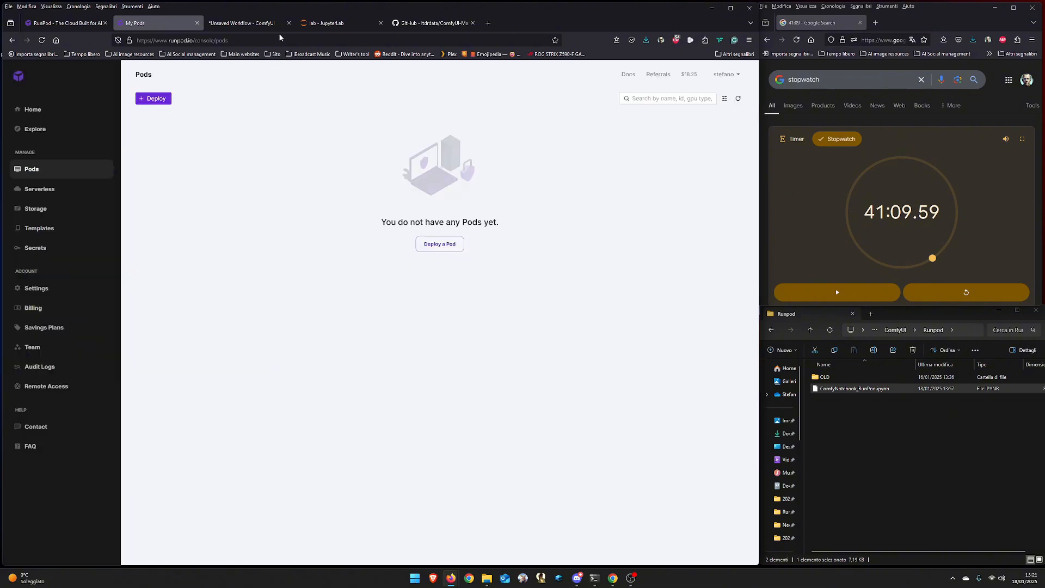
click(288, 23)
click(288, 23)
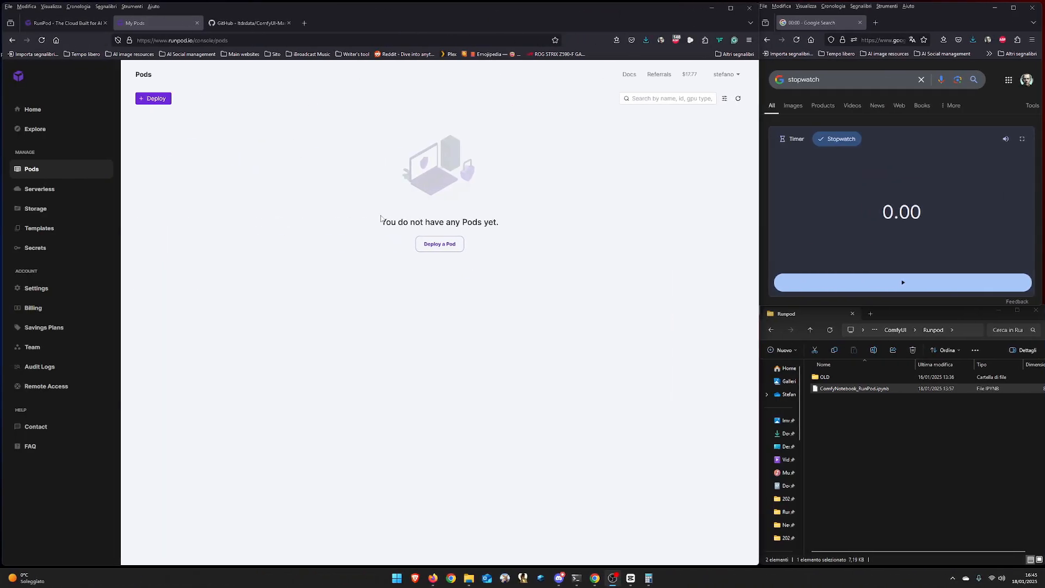
Configure a new RTX 4090 pod with the TestingComfyUI network volume and check the ComfyUI template's description
click(154, 100)
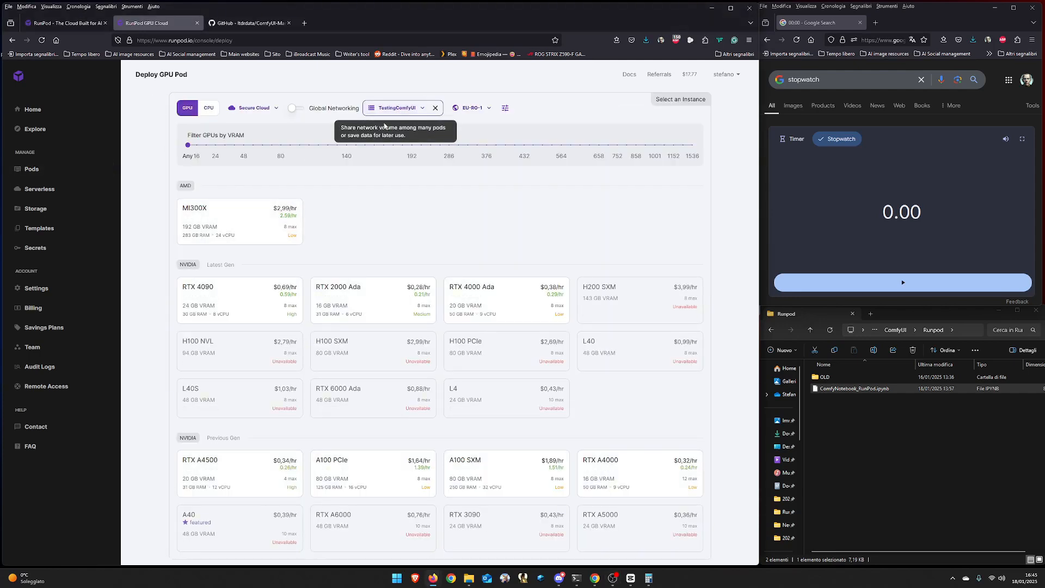
click(424, 111)
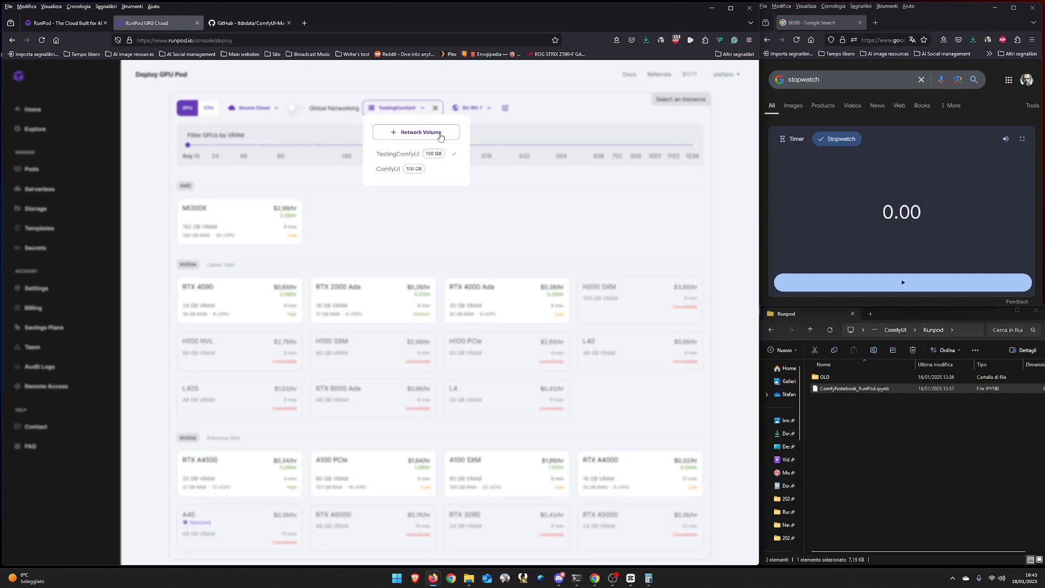
click(402, 220)
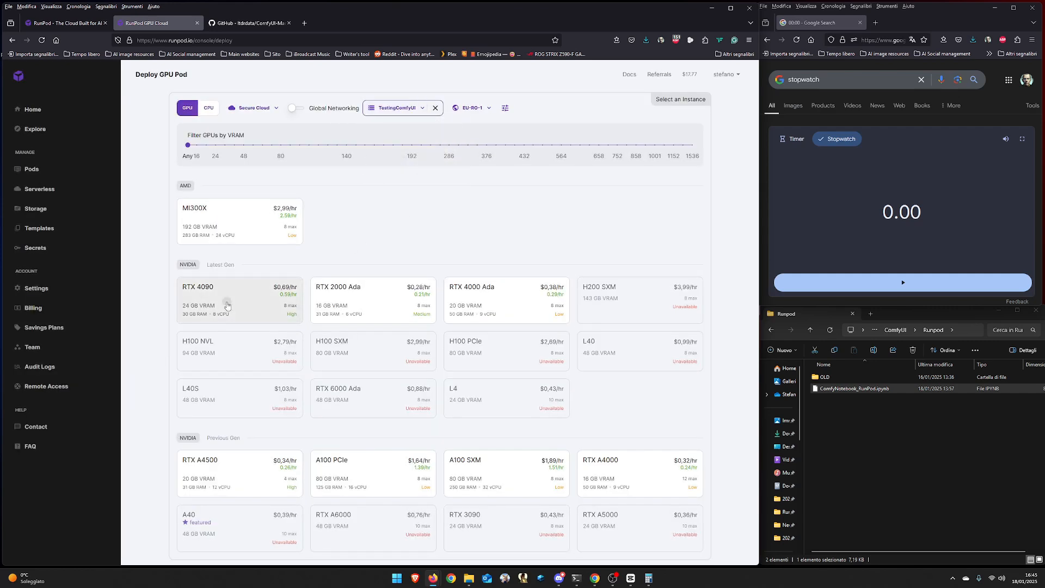
click(226, 303)
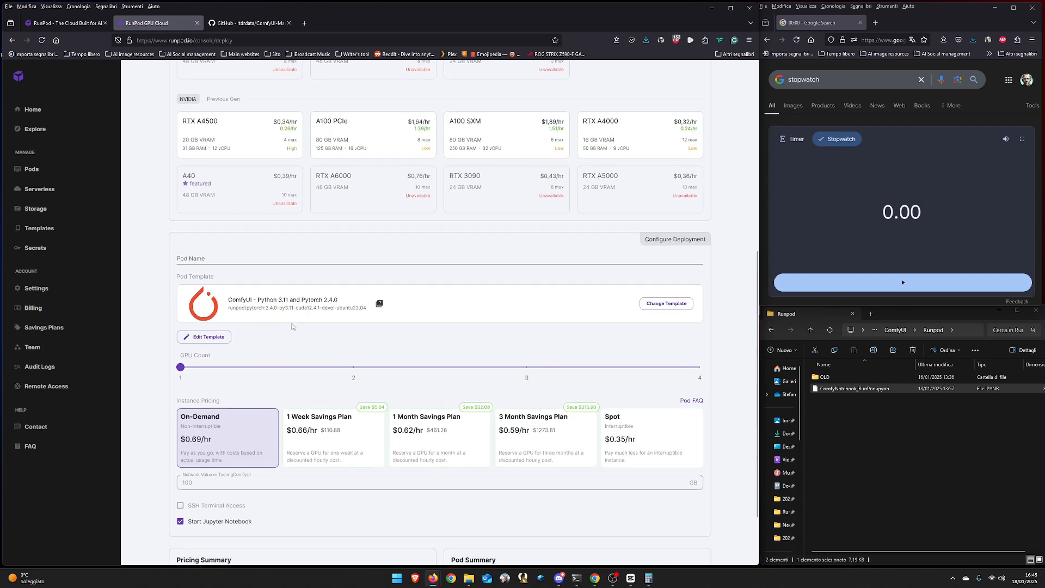
click(380, 306)
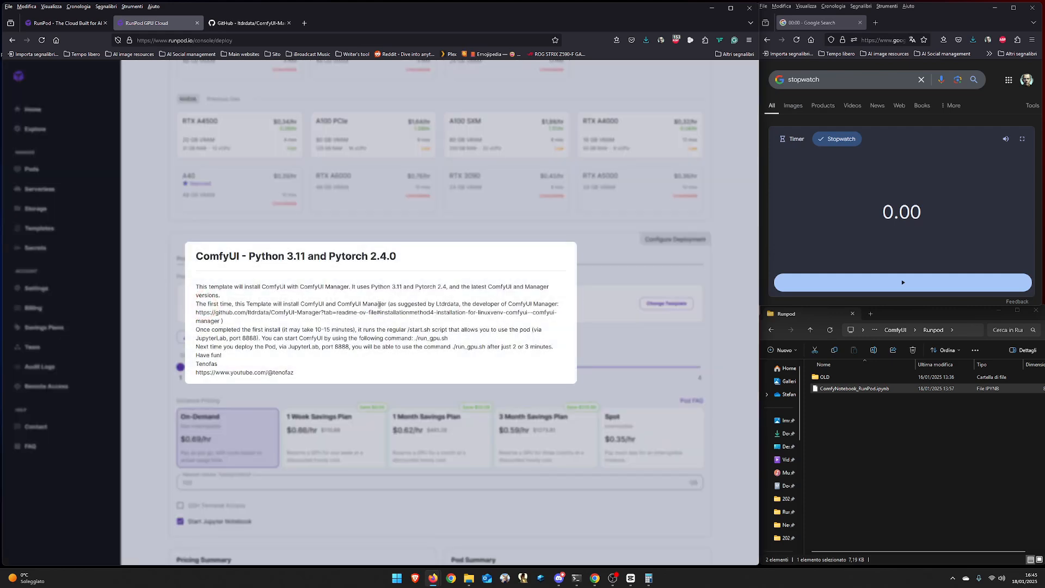
key(Escape)
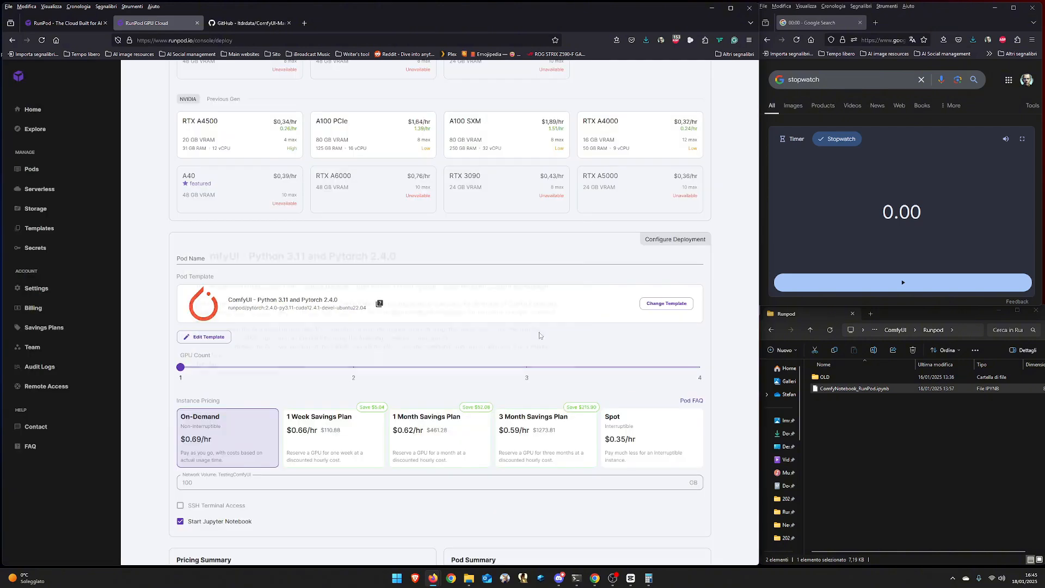
Deploy the configured pod On-Demand and start the stopwatch to time its startup
scroll(463, 493, down, 2)
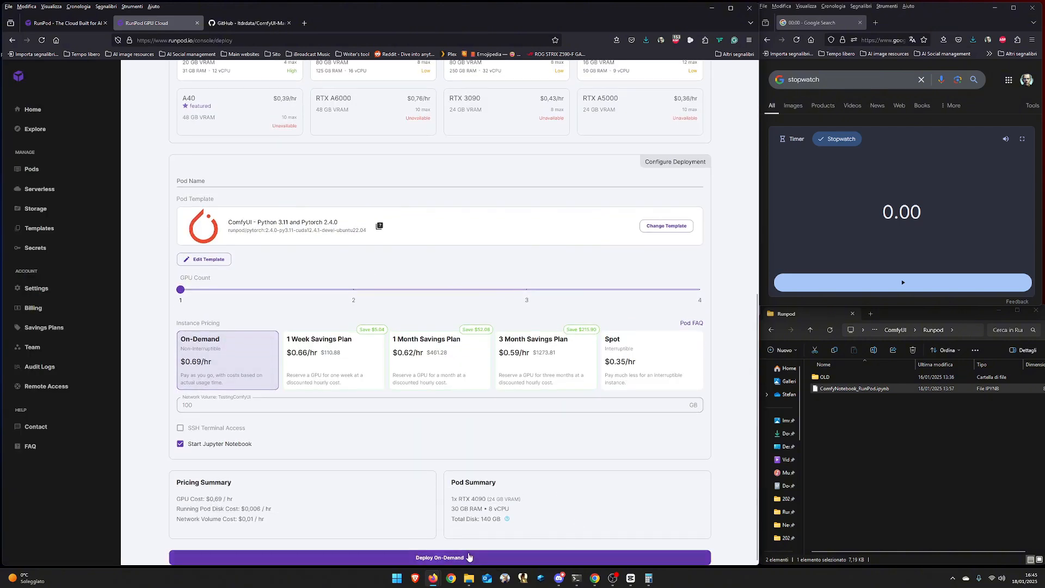
click(469, 557)
click(810, 283)
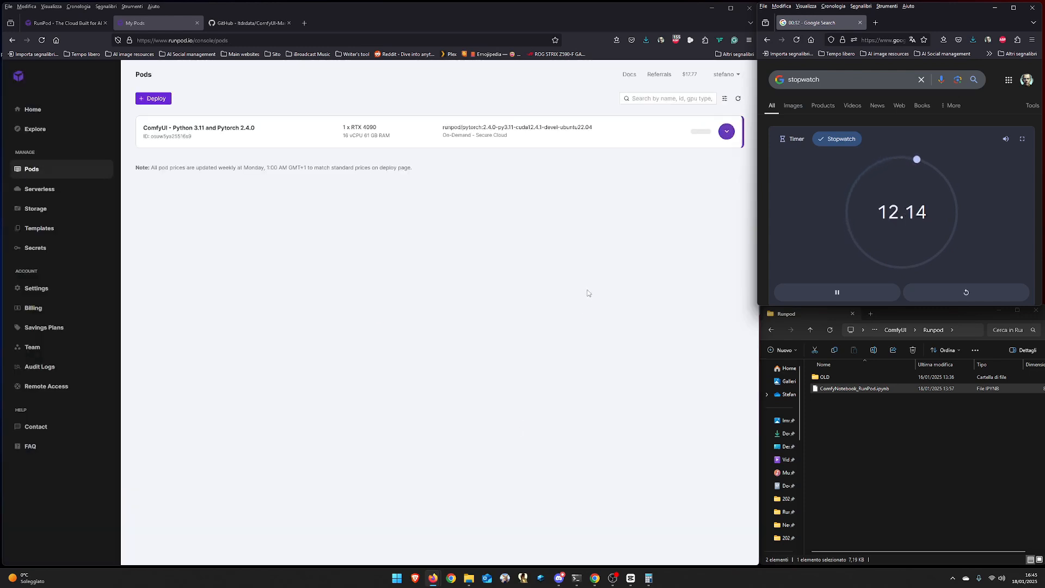
Expand the new pod's details and check its container logs for the startup progress
click(727, 135)
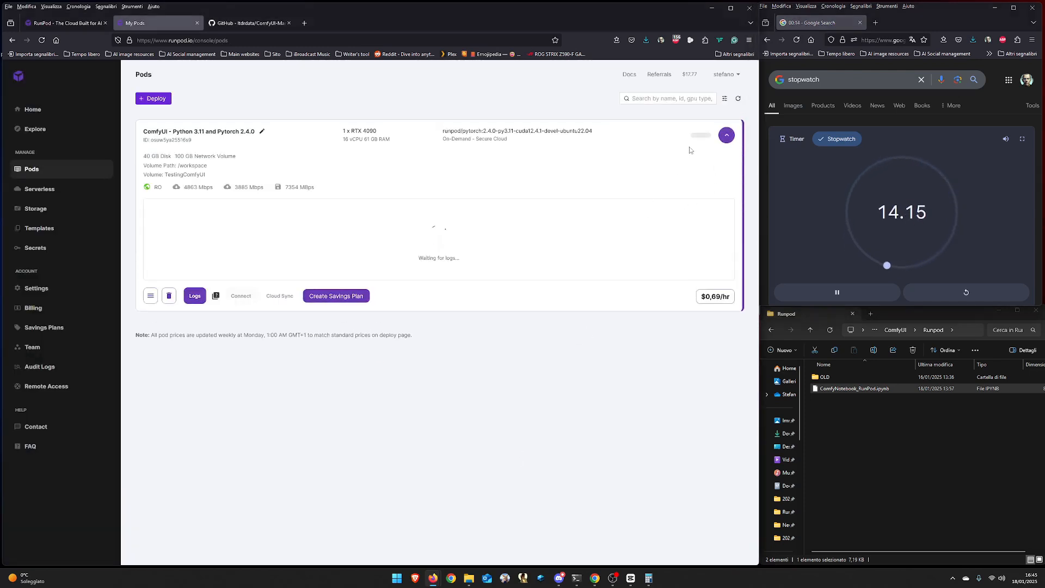
click(195, 295)
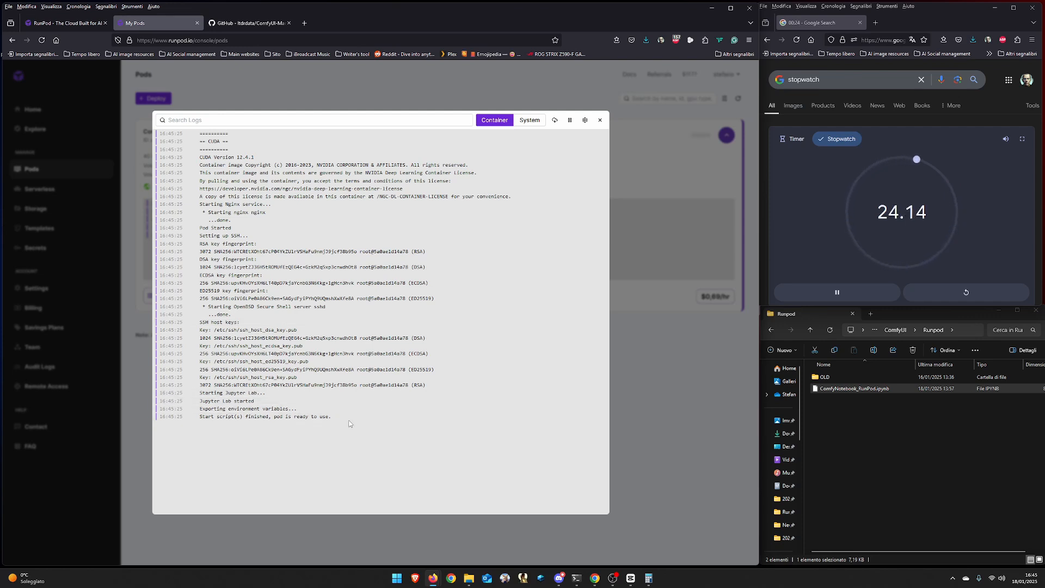
click(600, 120)
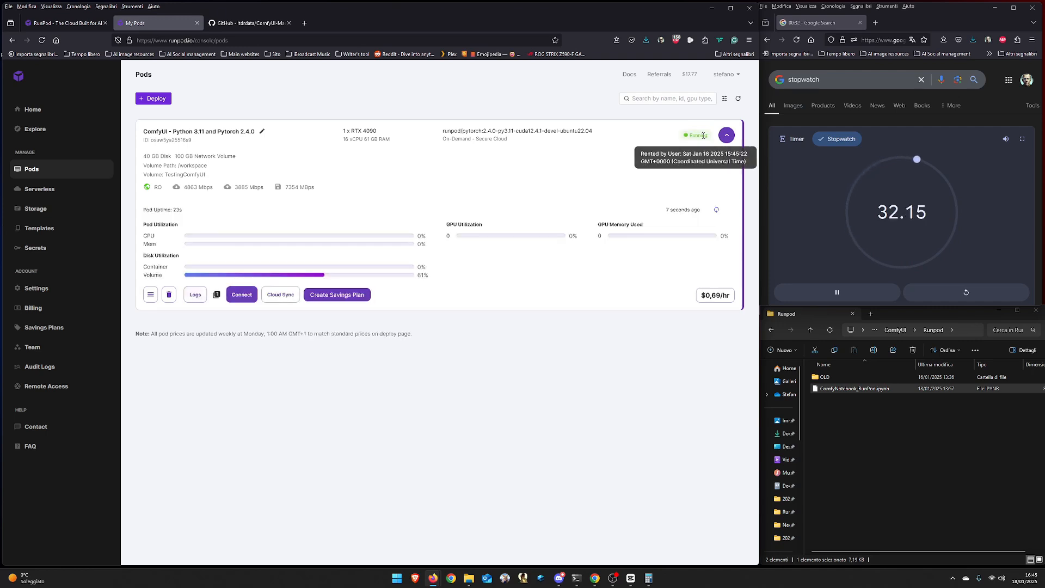
Open the pod's Jupyter Lab service on port 8888, closing the stalled tab and reopening it
click(242, 294)
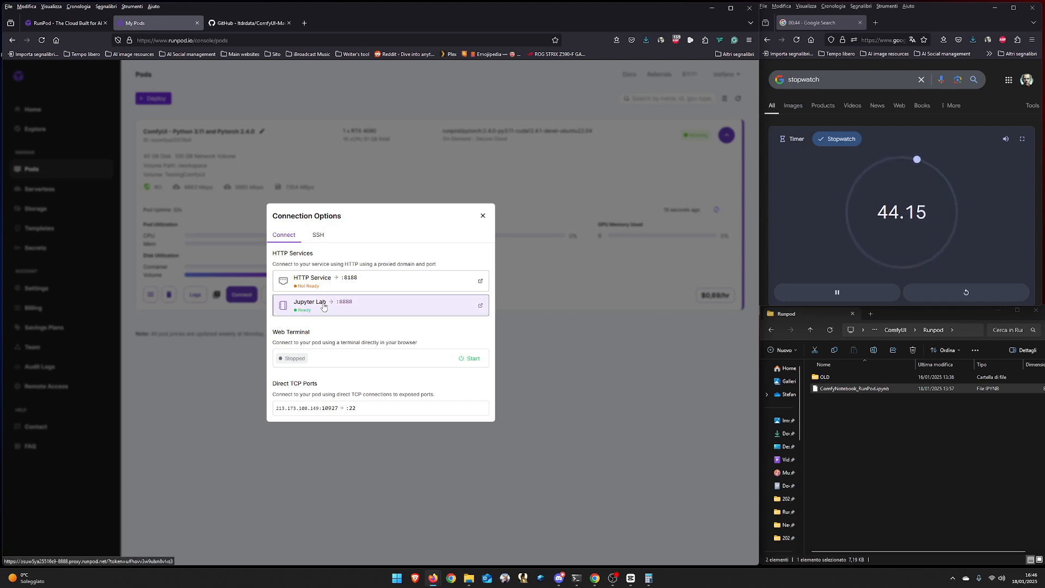
click(324, 307)
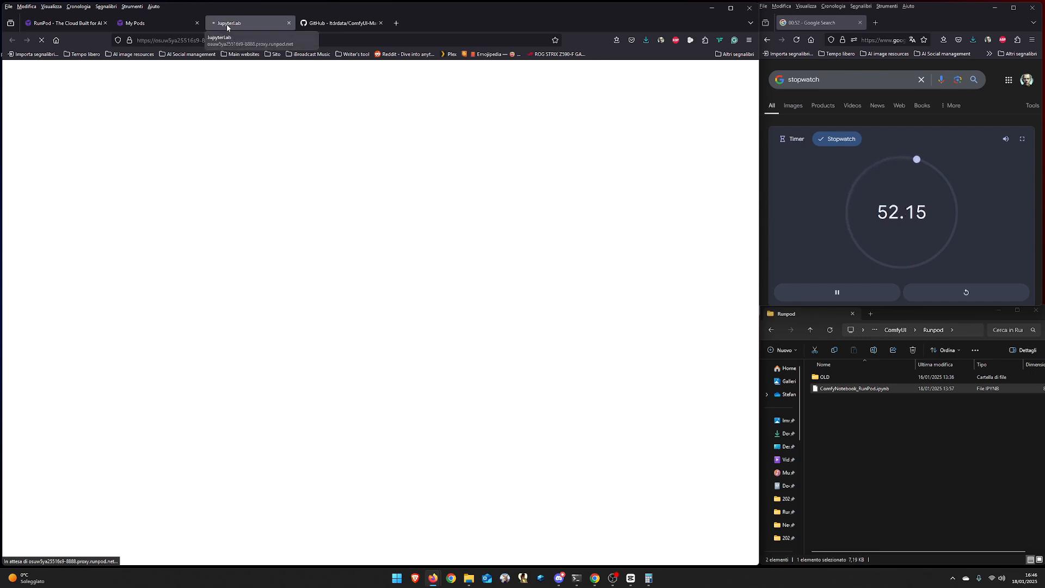
click(289, 24)
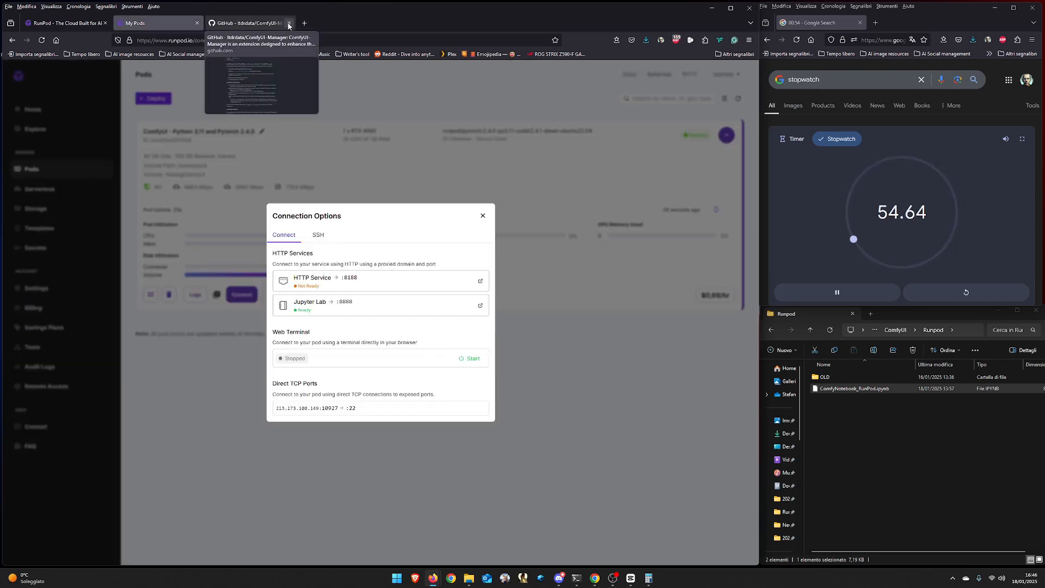
click(338, 307)
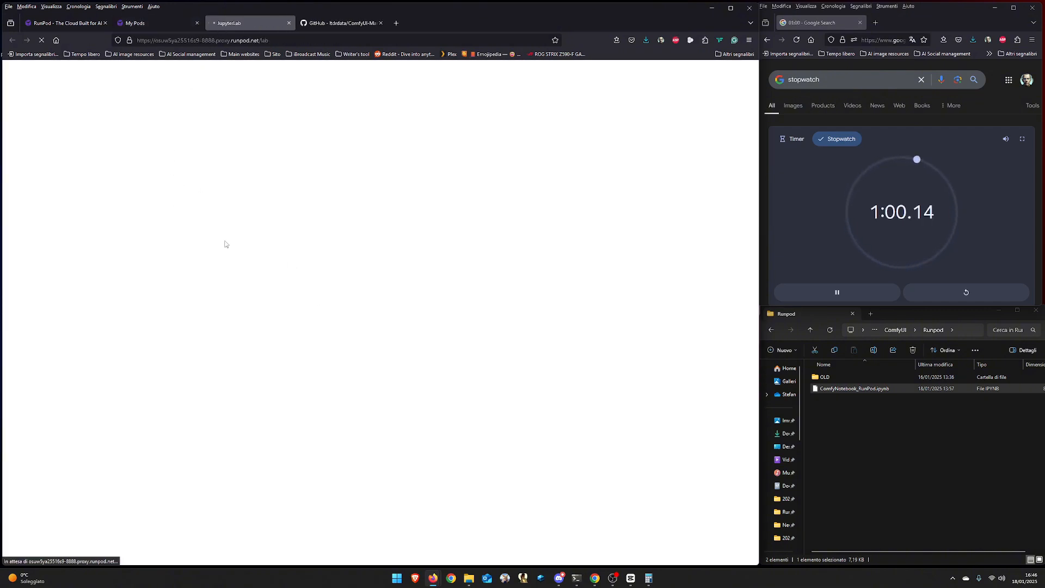
Close the stalled Jupyter Lab tab, recheck the pod's container logs, and reopen Jupyter Lab on port 8888
click(289, 23)
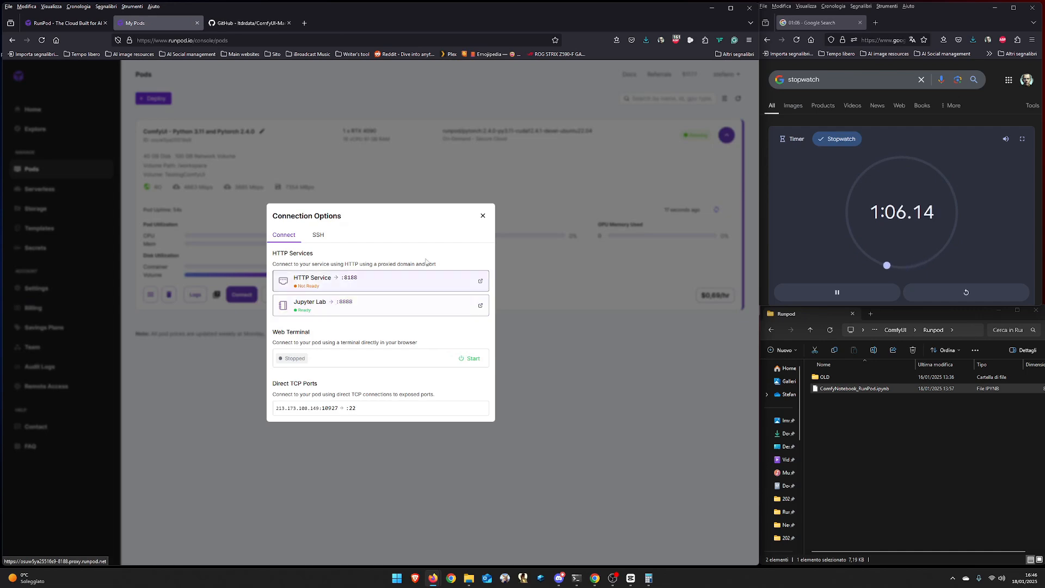
click(482, 216)
click(195, 295)
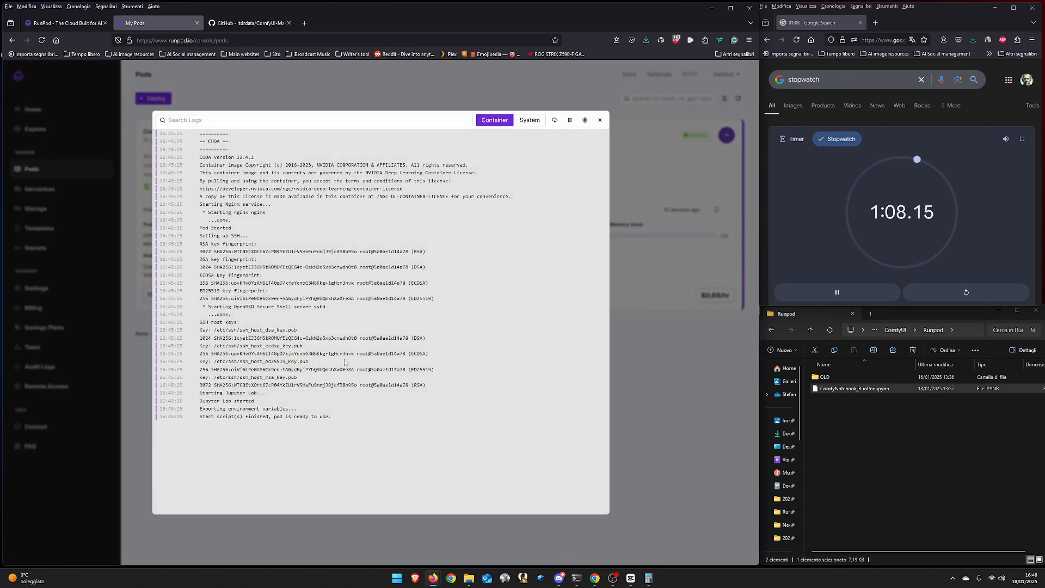
click(600, 119)
click(240, 294)
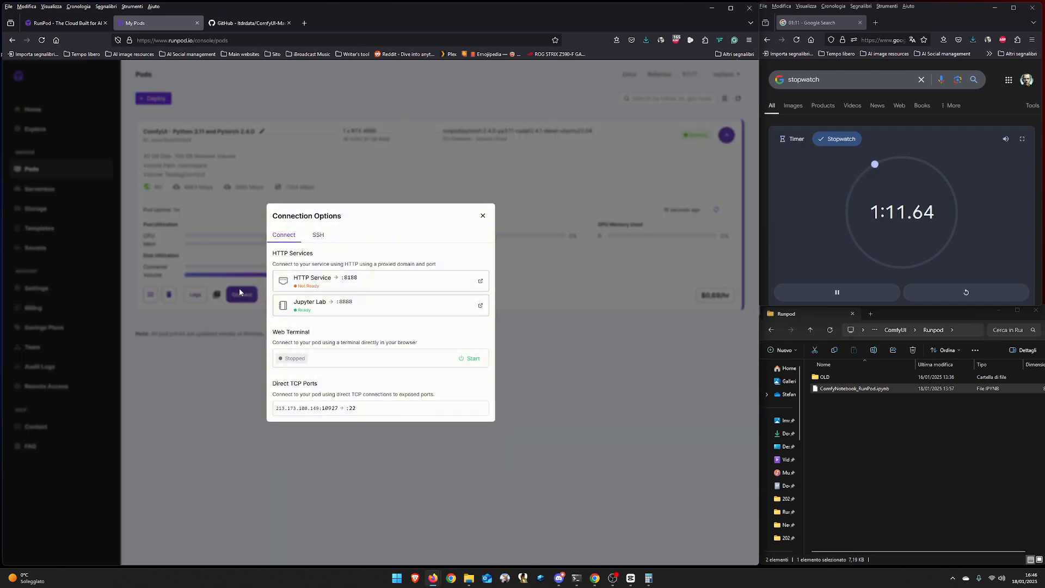
click(314, 306)
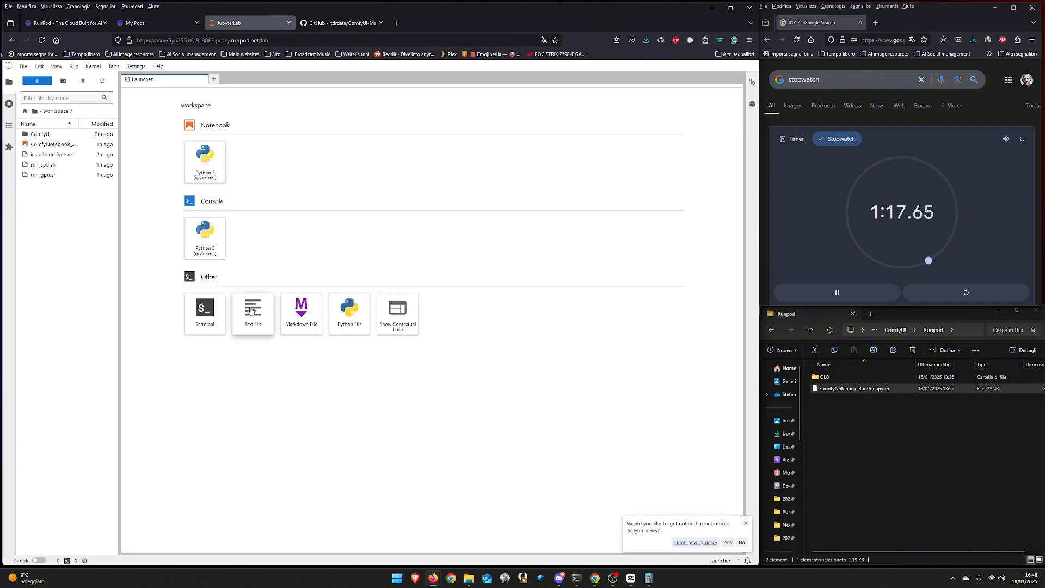
Open a Jupyter Lab terminal in the workspace folder and run ./run_gpu.sh to start ComfyUI
click(200, 320)
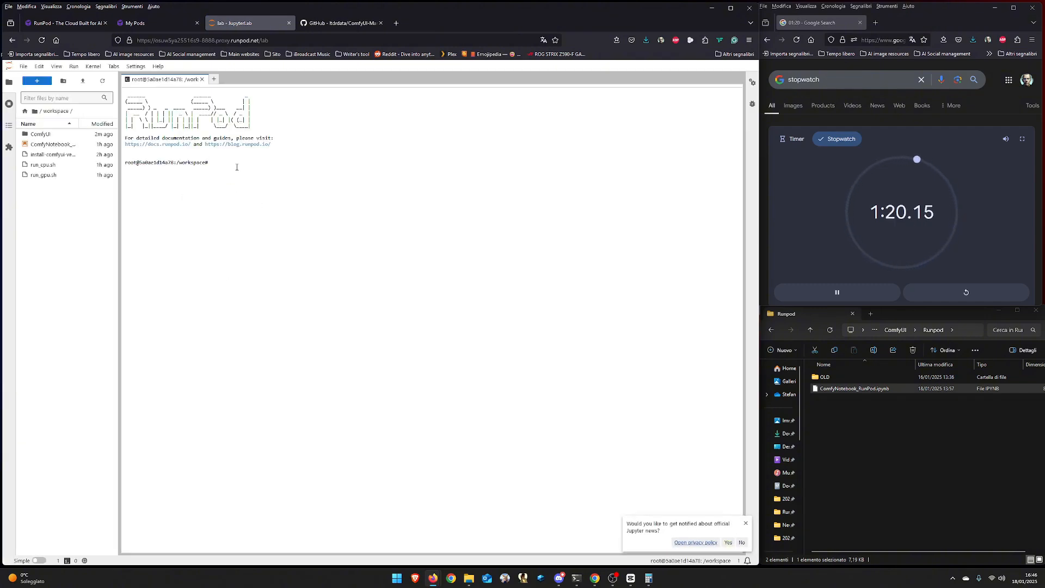
text(./run_gpu.sh)
key(Return)
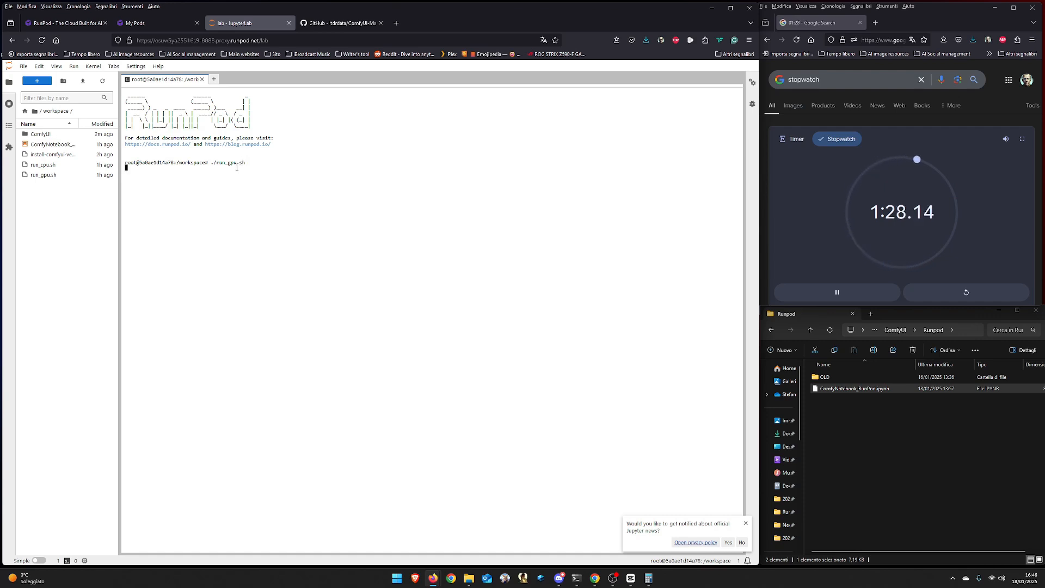
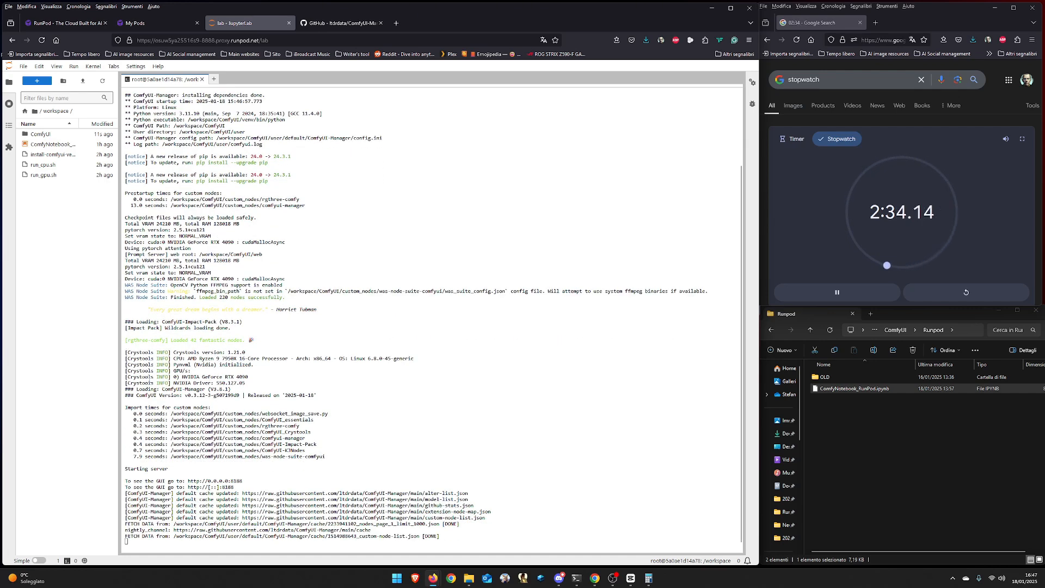
Open the pod's HTTP service on port 8188 and load the saved BasicWorkflow.json workflow in ComfyUI
click(139, 23)
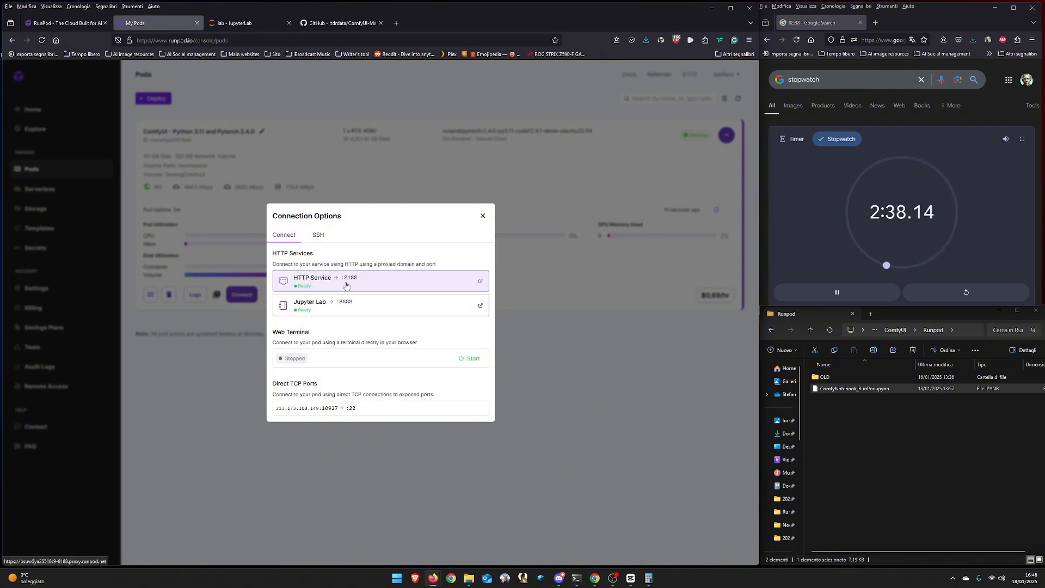
click(345, 282)
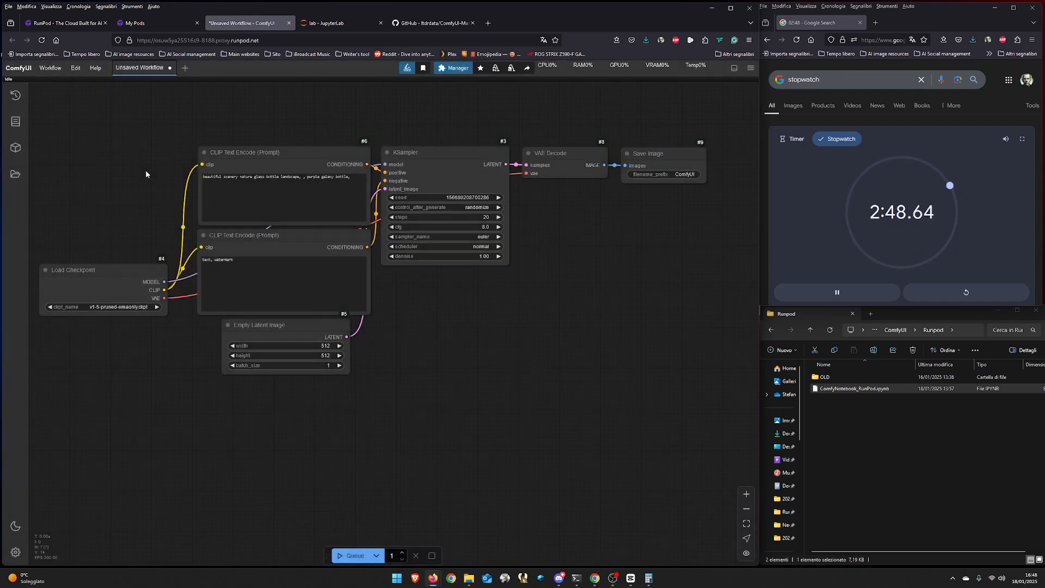
click(15, 174)
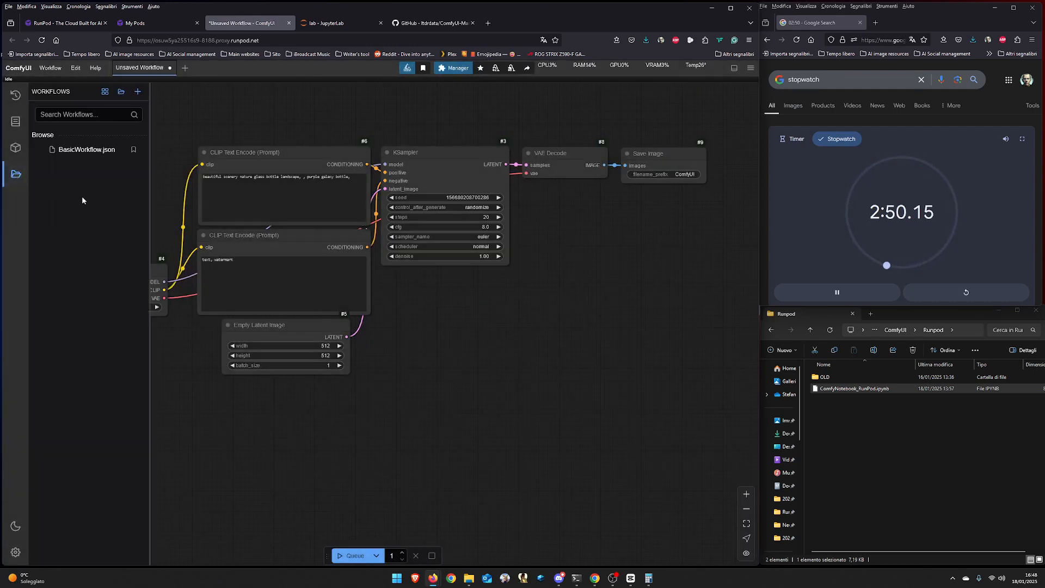
click(80, 150)
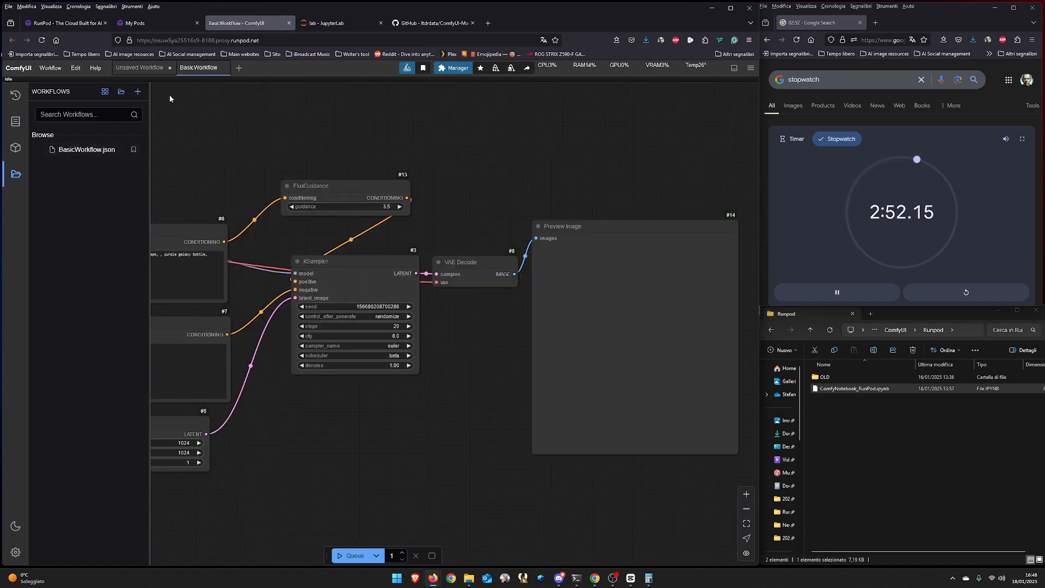
click(15, 173)
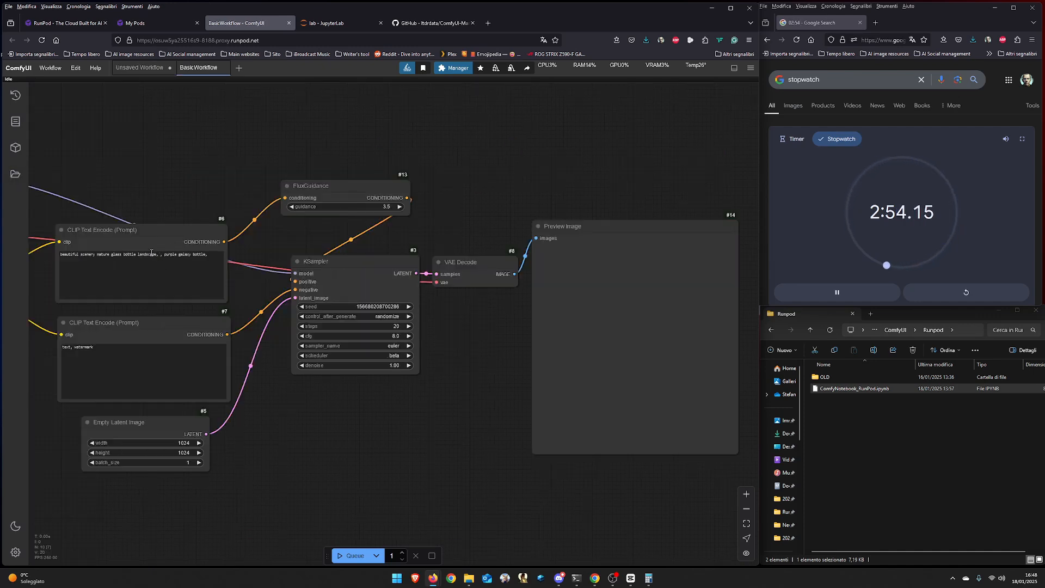
scroll(138, 193, down, 1)
drag(138, 193, 238, 194)
scroll(272, 208, down, 2)
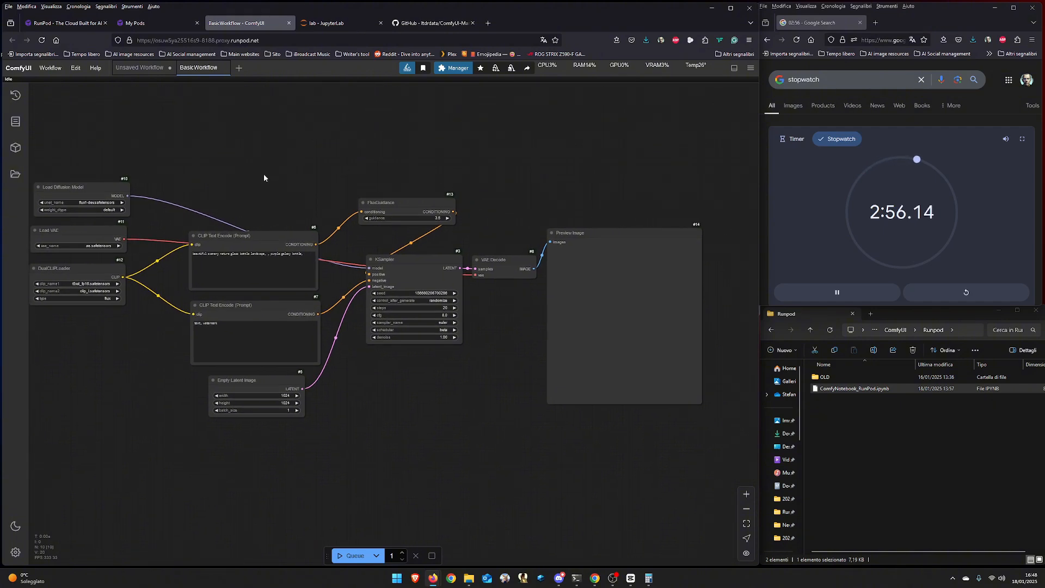
Review the installed custom nodes in ComfyUI Manager by filtering the Custom Nodes Manager list to Installed
click(454, 68)
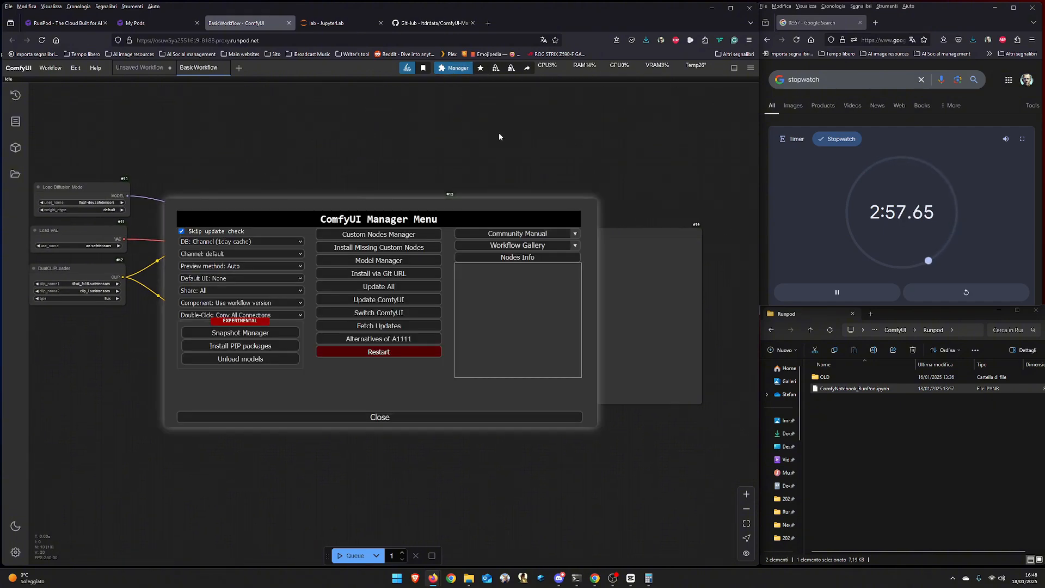
click(378, 239)
click(152, 131)
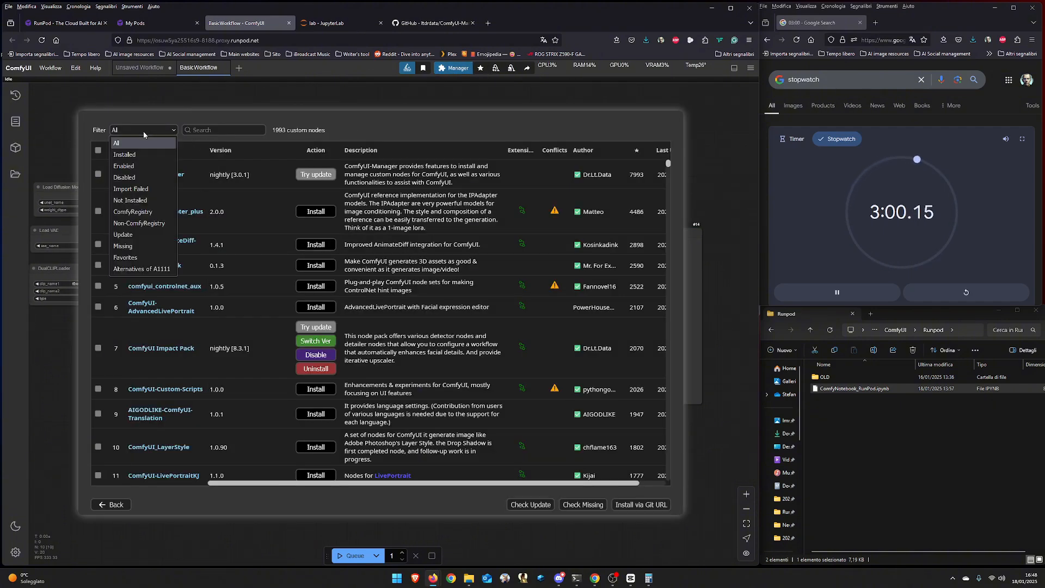
click(141, 154)
scroll(228, 221, down, 2)
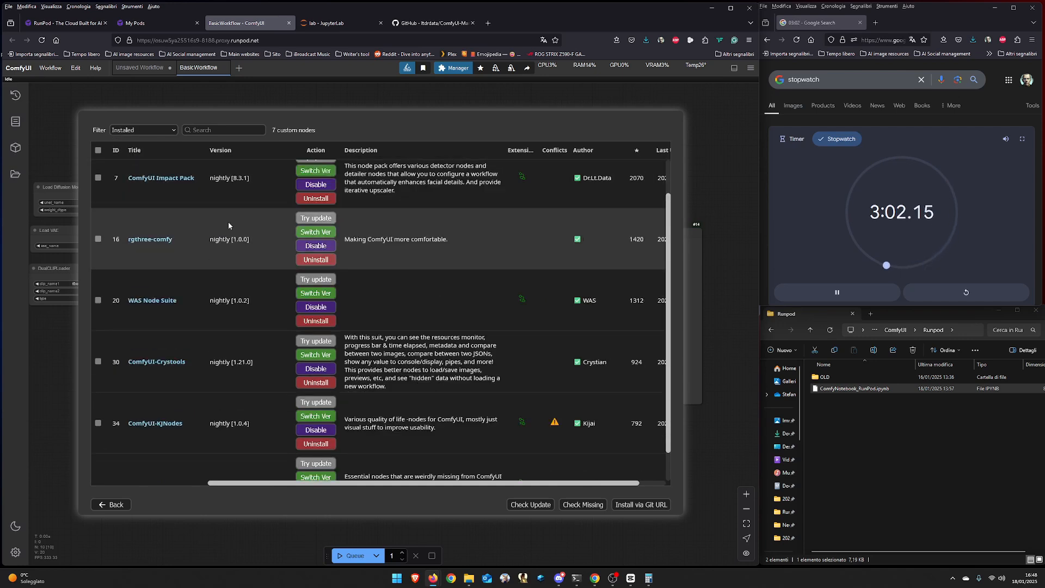
scroll(227, 224, up, 2)
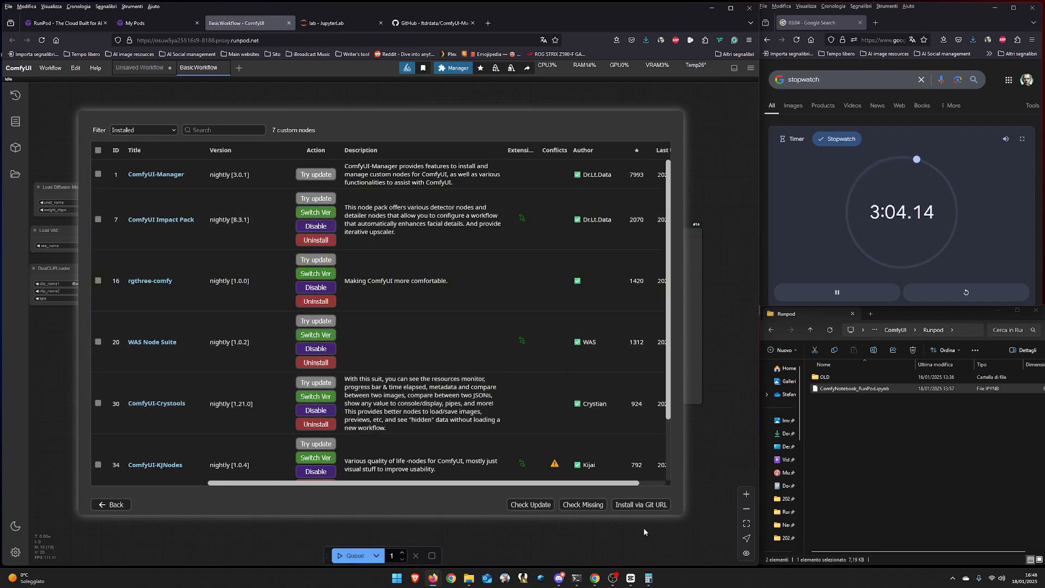
click(111, 505)
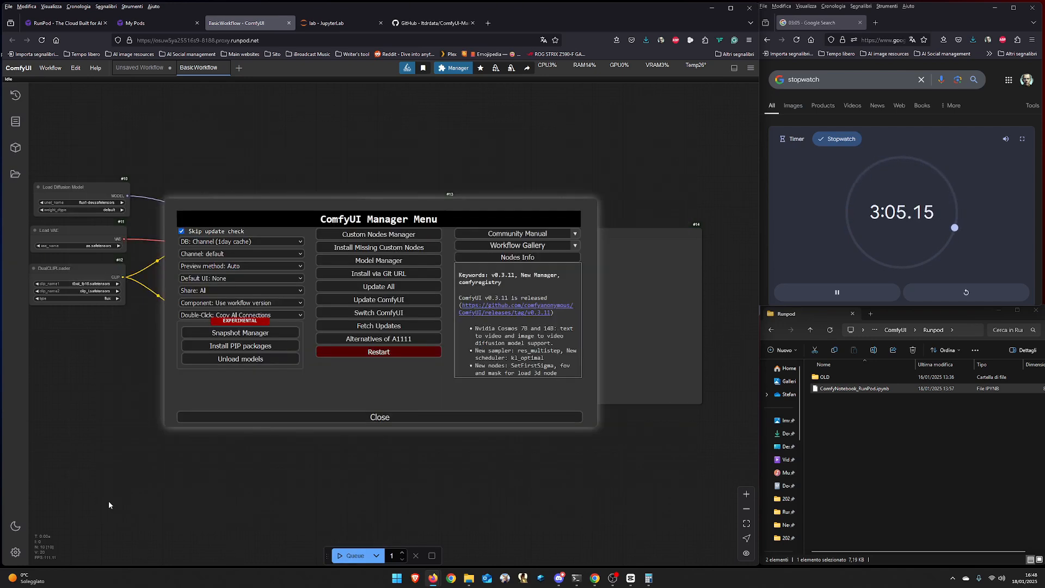
click(329, 418)
Check the model files selected in the diffusion model, VAE and dual CLIP loader nodes and the rest of the workflow
scroll(151, 223, up, 6)
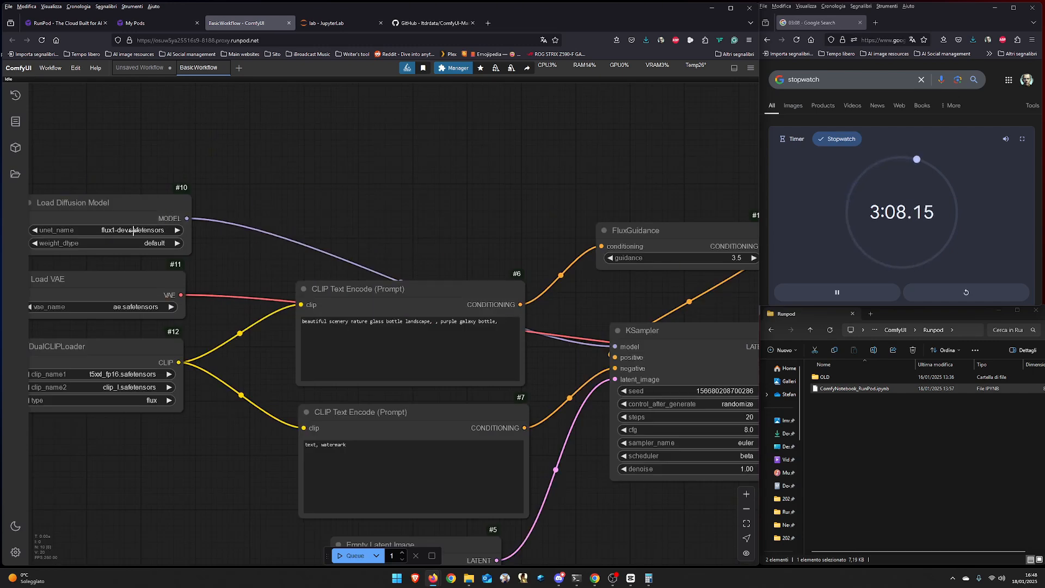
drag(139, 472, 161, 348)
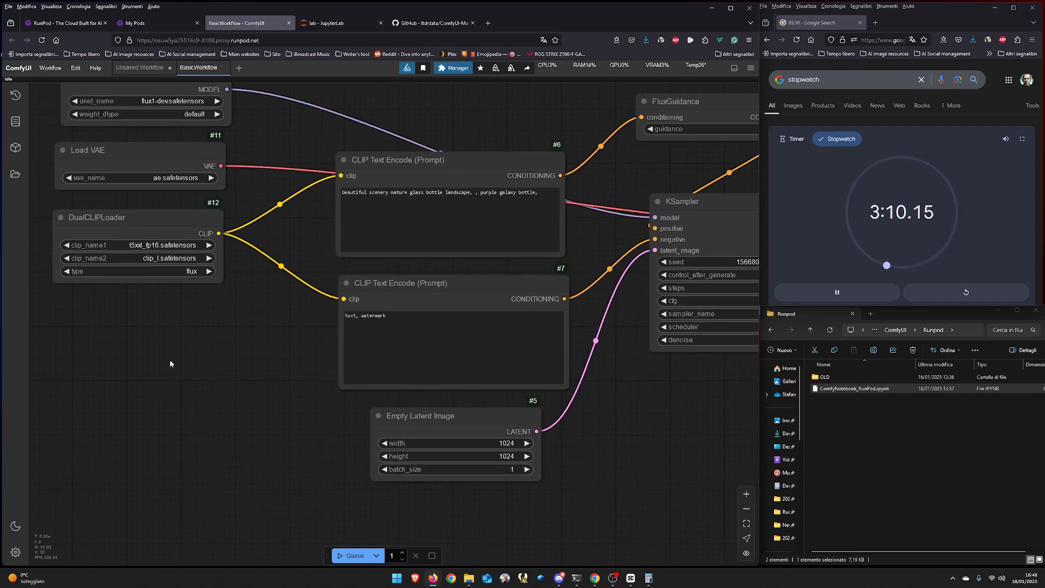
scroll(146, 420, down, 3)
drag(598, 385, 443, 402)
scroll(487, 455, down, 2)
drag(377, 417, 390, 423)
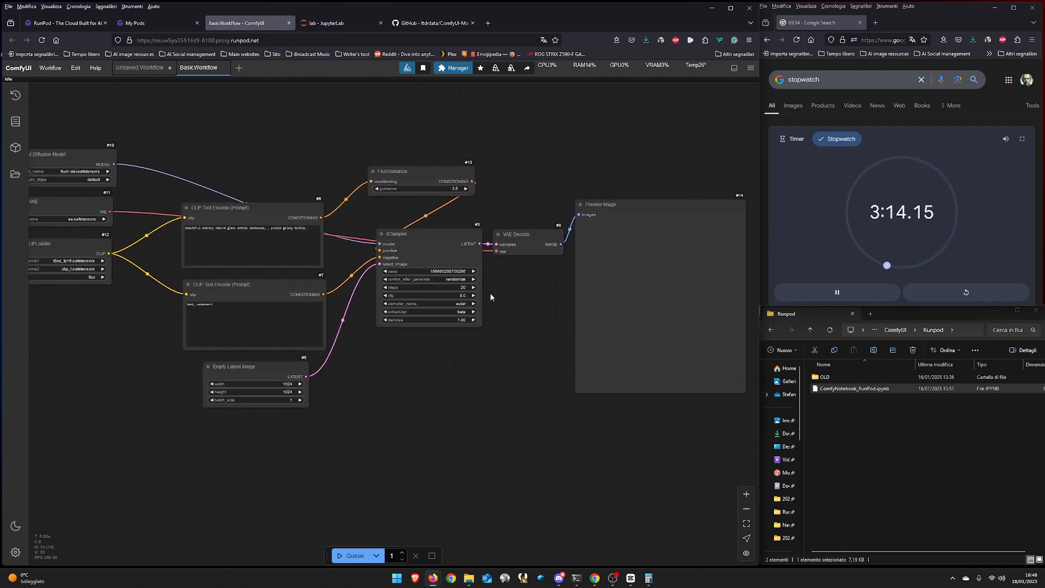
click(349, 556)
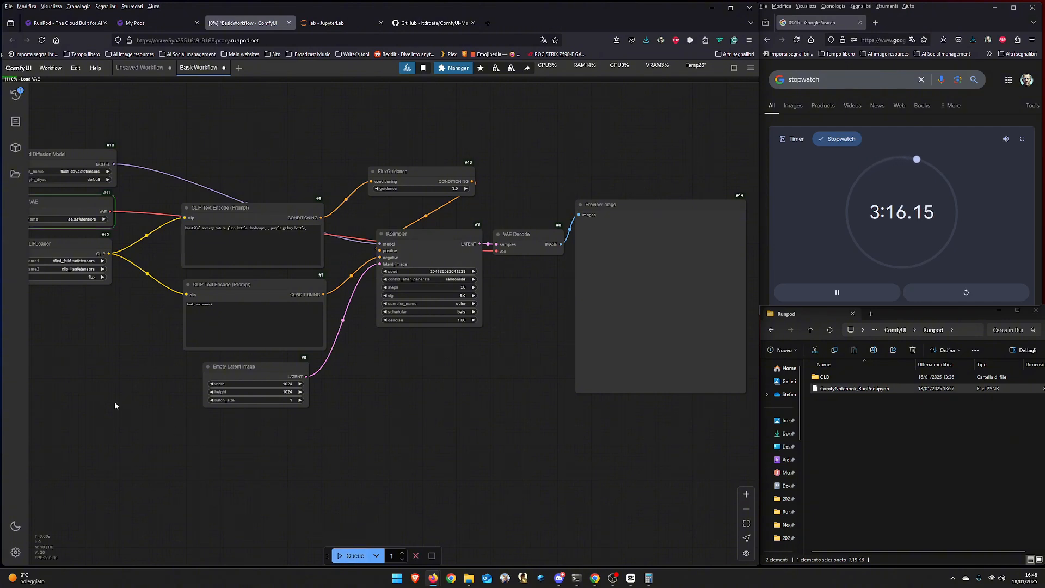
drag(121, 410, 128, 411)
scroll(116, 372, down, 1)
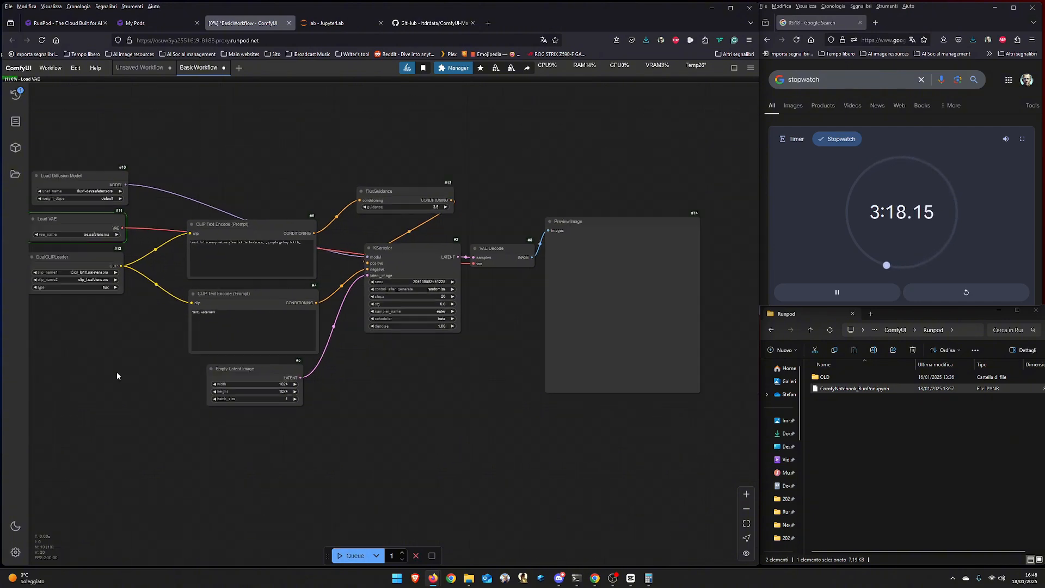
drag(116, 365, 138, 366)
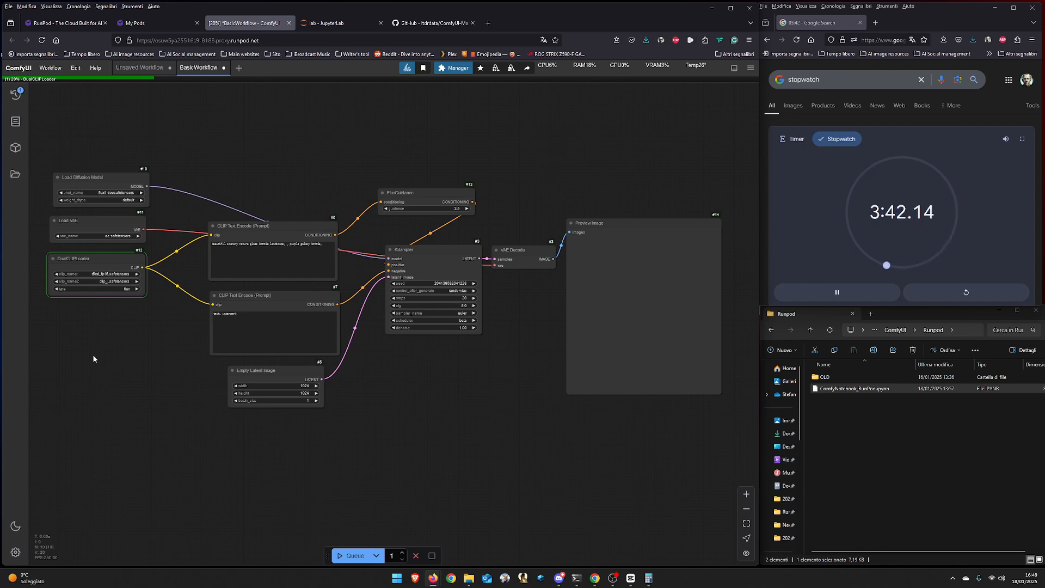
click(410, 561)
Queue the workflow with the KSampler's cfg set to 1, and pause the stopwatch while the generation is running
click(447, 305)
text(1)
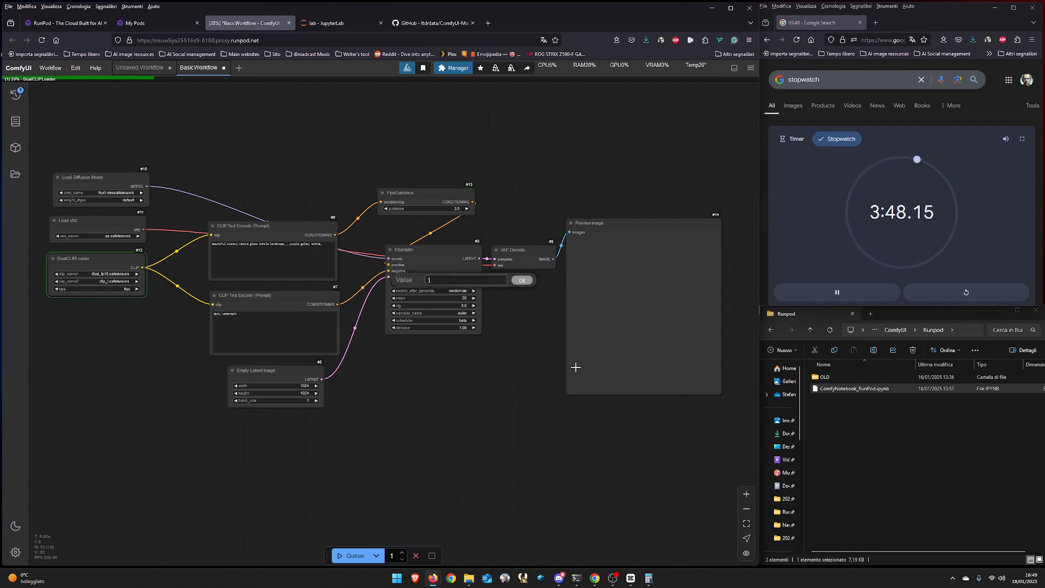
key(Return)
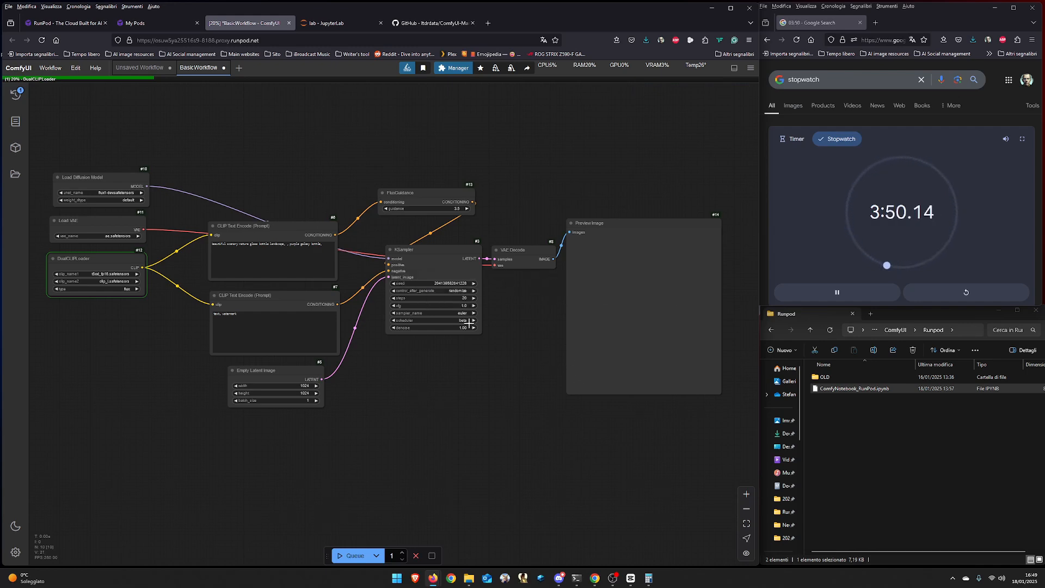
click(359, 555)
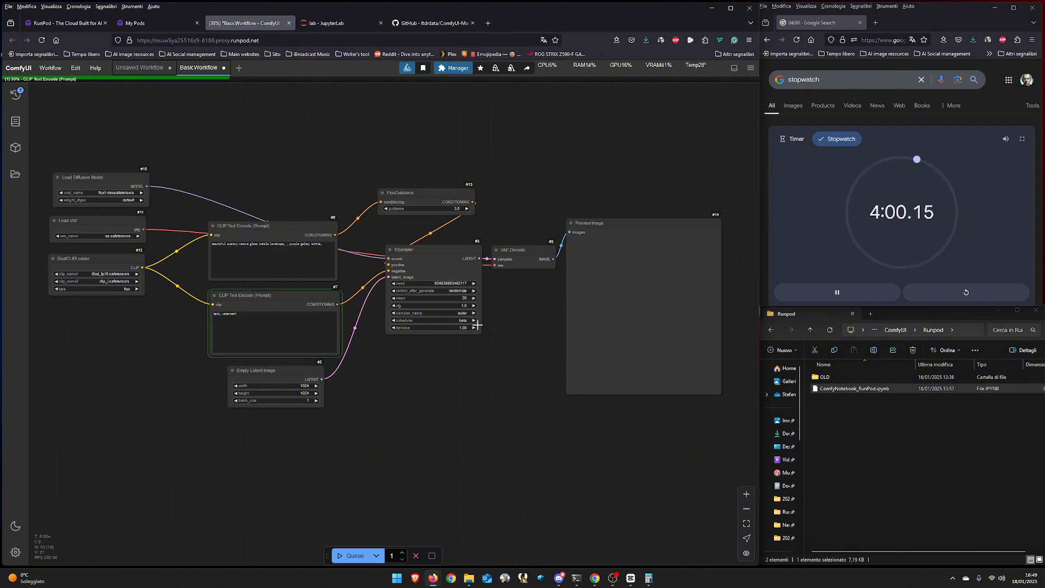
click(839, 296)
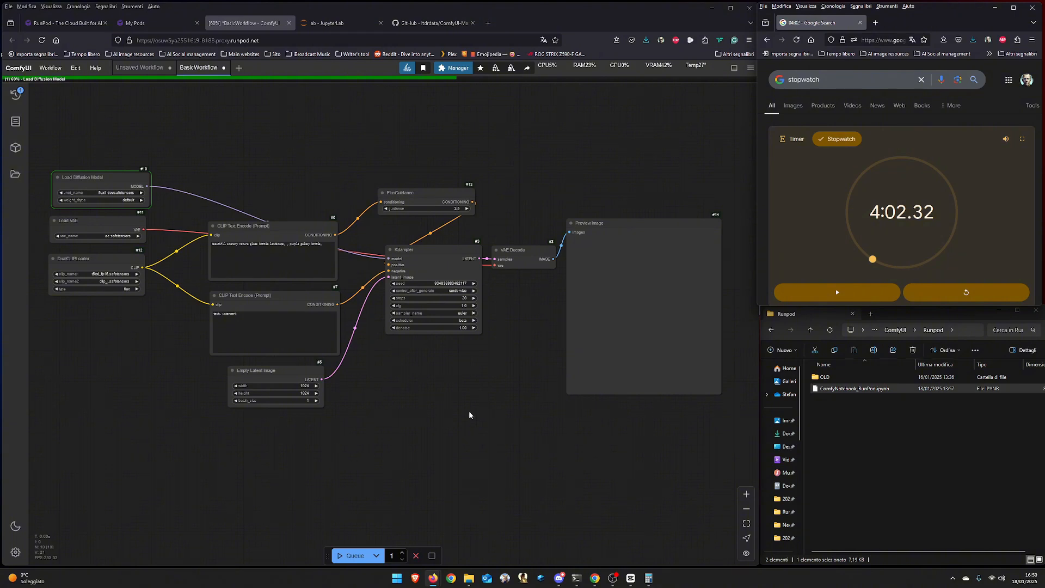
Follow the generation through the KSampler and examine the finished image in the Preview Image node
drag(469, 413, 463, 381)
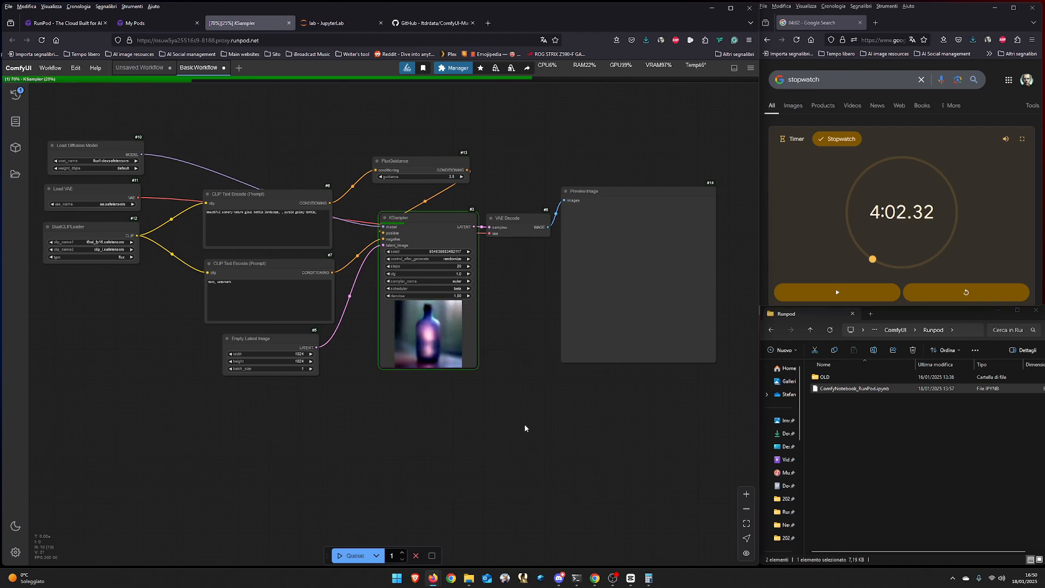
scroll(426, 420, up, 3)
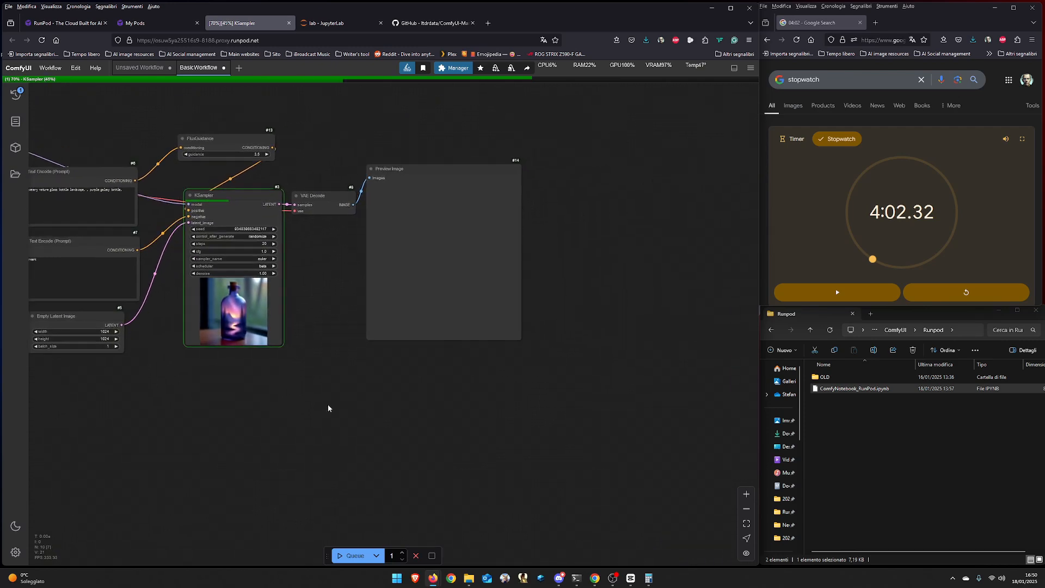
drag(329, 404, 291, 505)
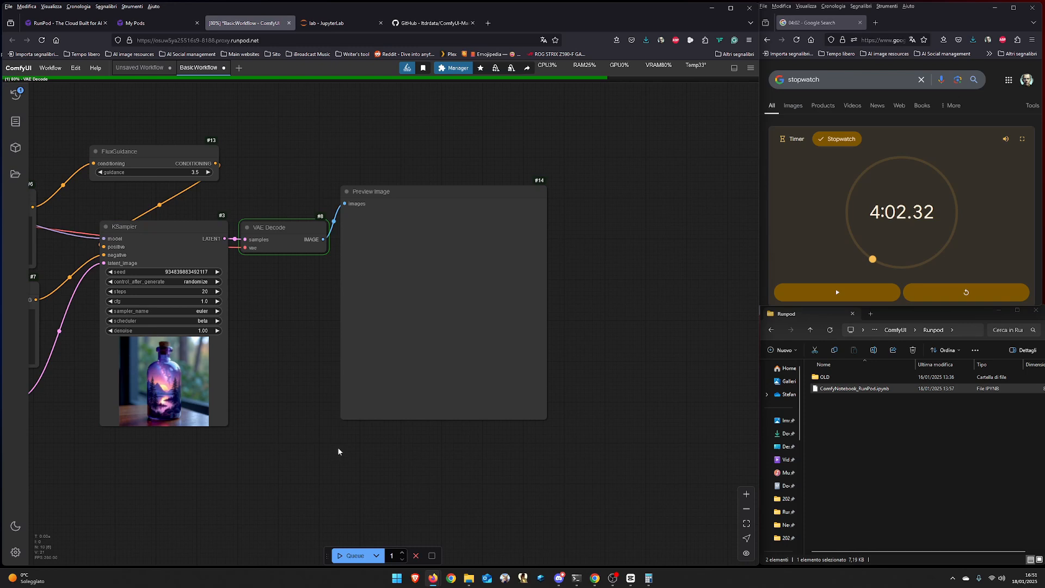
drag(387, 440, 285, 417)
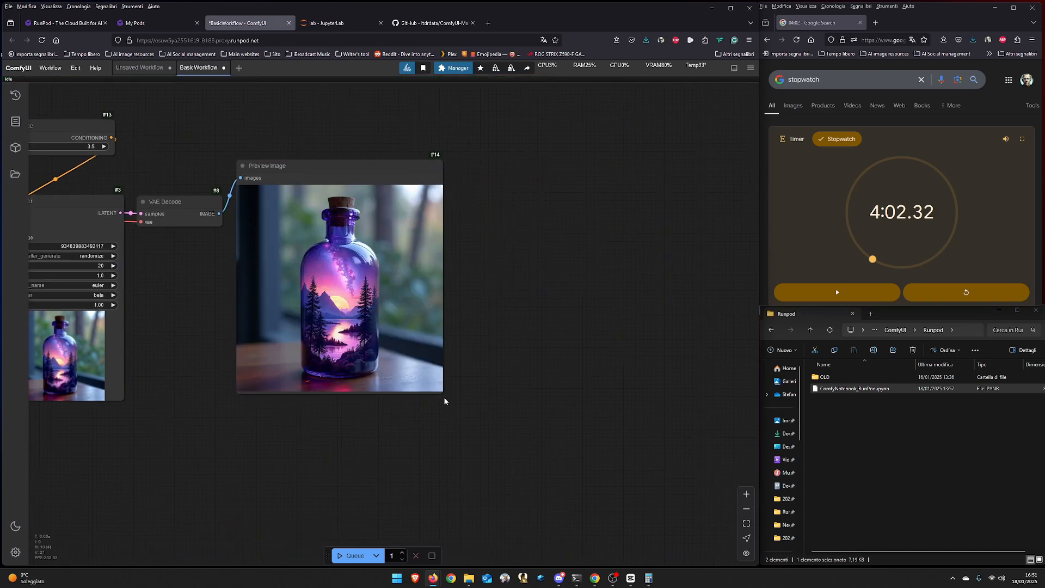
scroll(444, 402, up, 7)
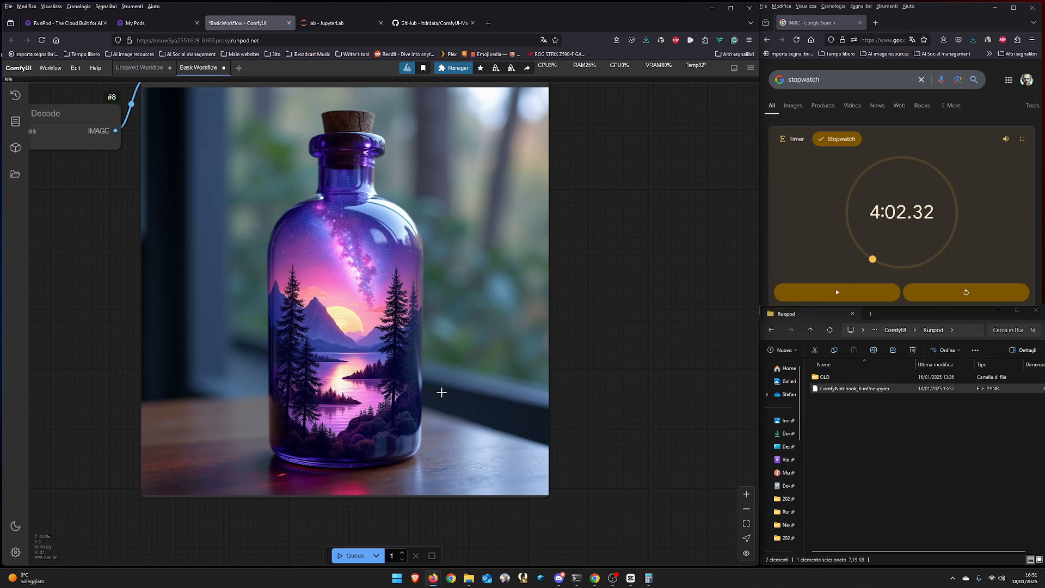
scroll(442, 391, down, 10)
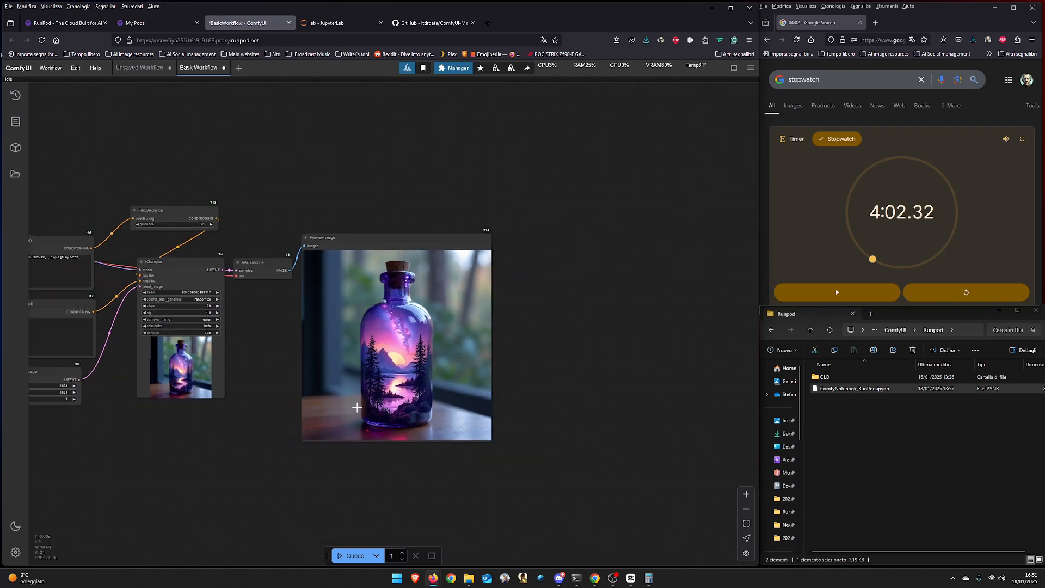
scroll(403, 390, down, 1)
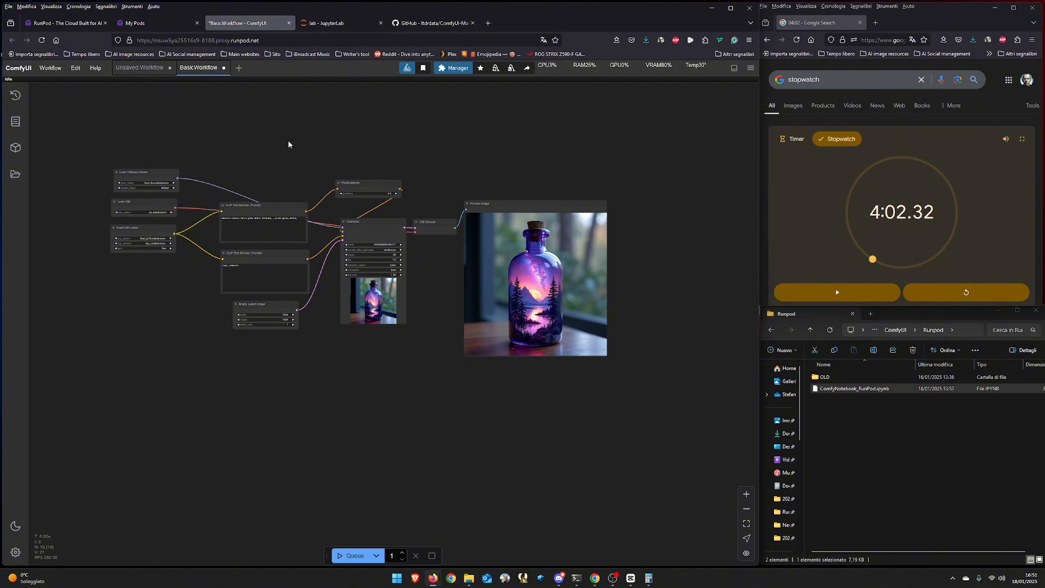
Close the ComfyUI and JupyterLab browser pages and dismiss the pod's Connection Options dialog
scroll(285, 143, up, 2)
drag(312, 146, 290, 149)
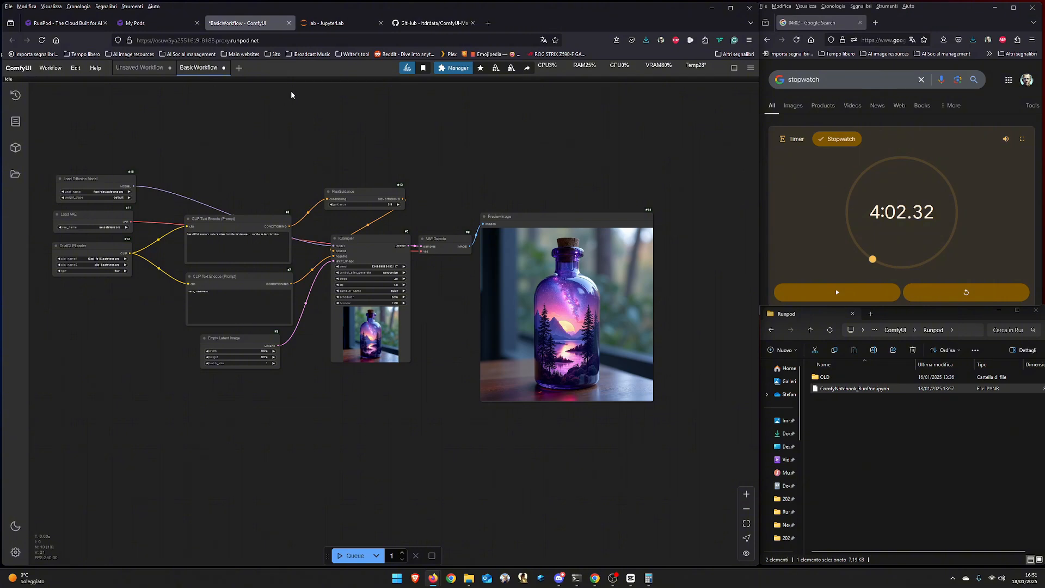
click(288, 23)
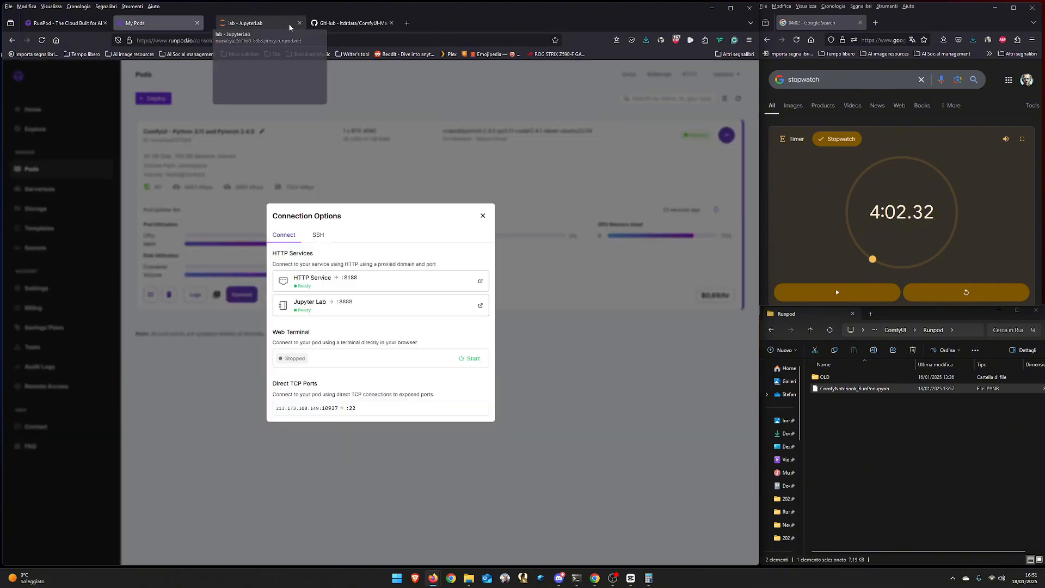
click(289, 23)
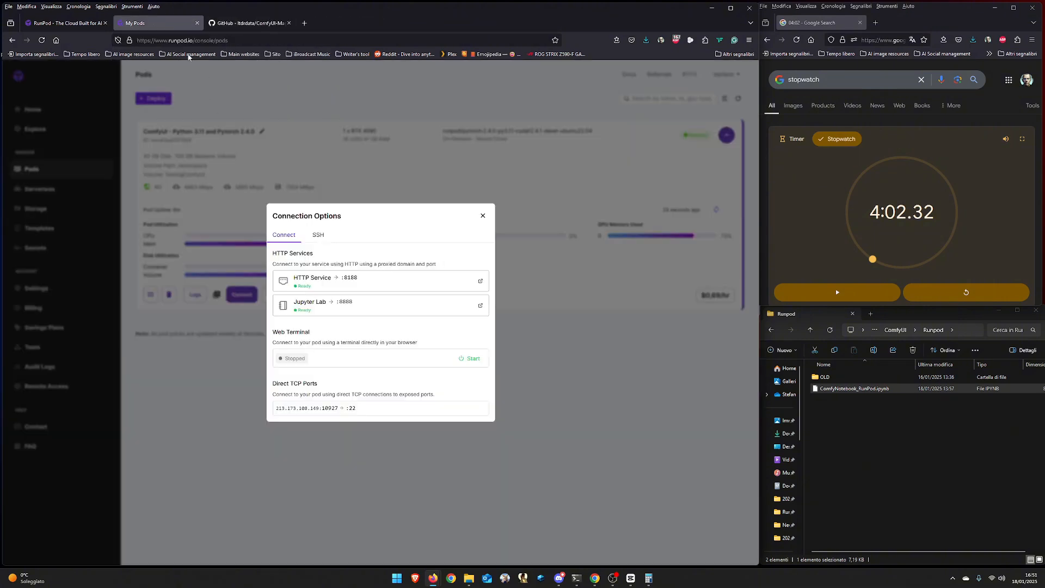
click(482, 215)
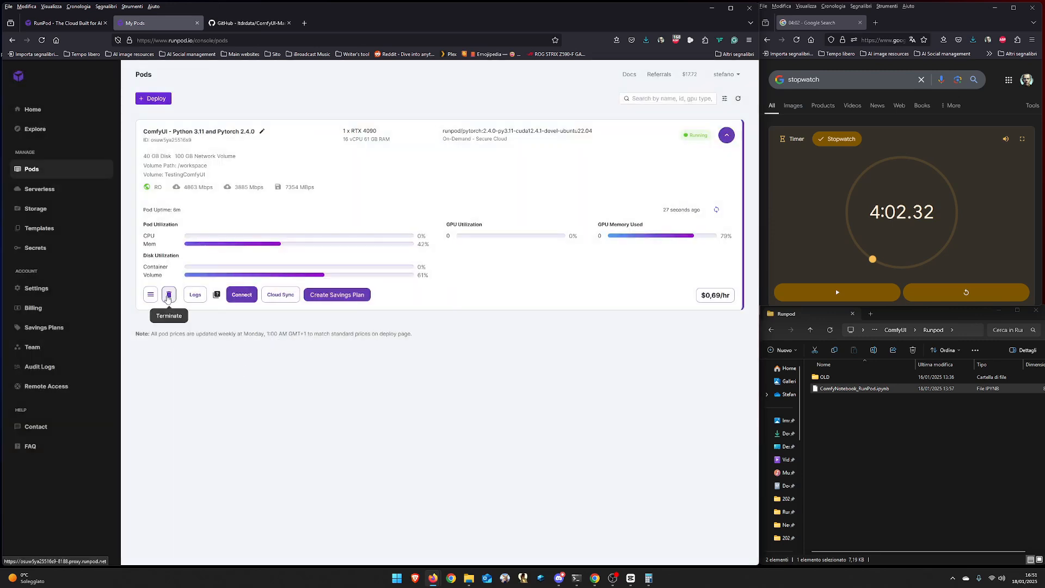
Terminate the running "ComfyUI - Python 3.11 and Pytorch 2.4.0" pod and confirm its deletion
click(169, 296)
click(169, 295)
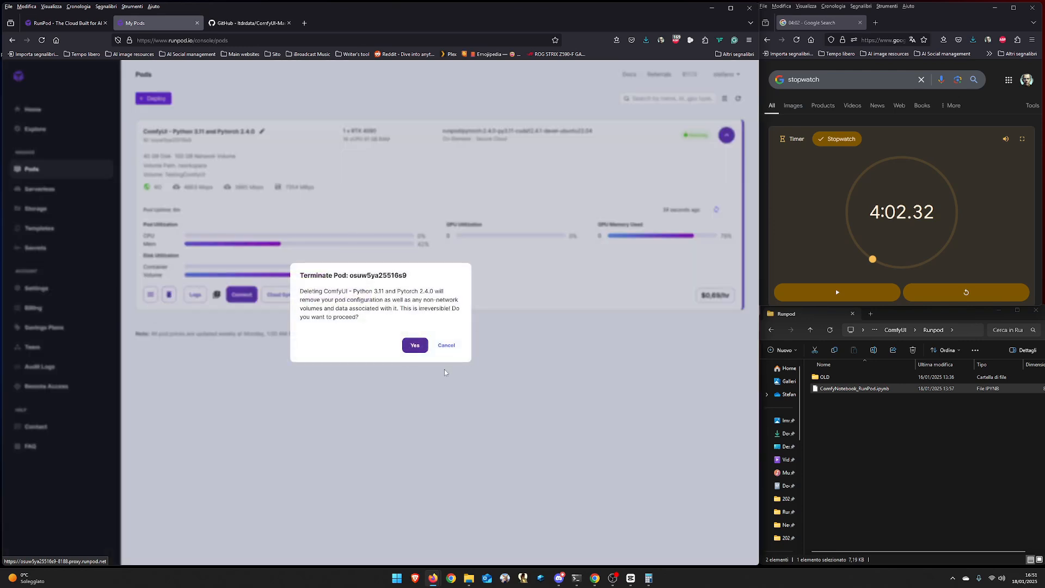
click(412, 348)
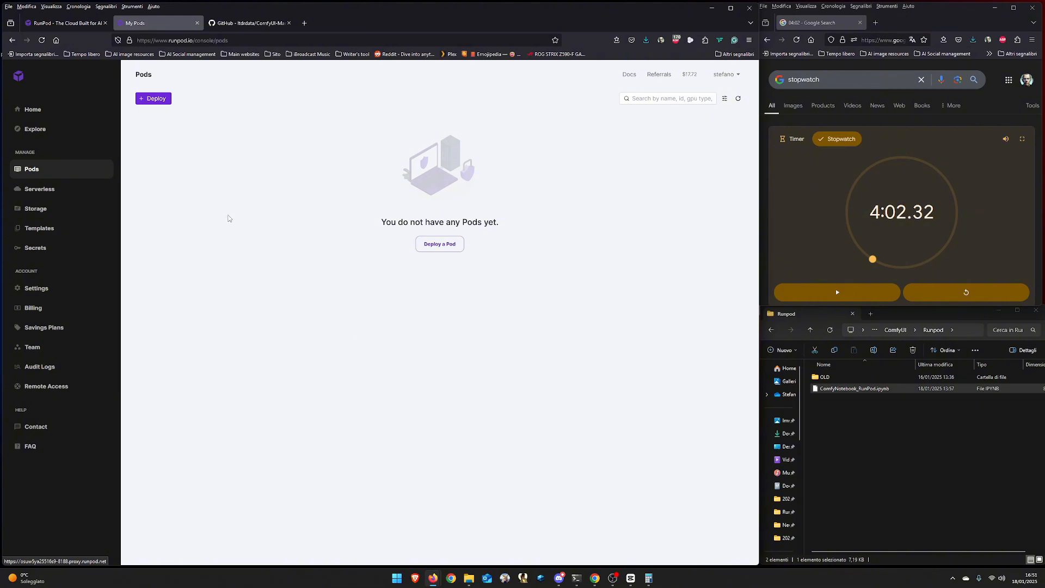